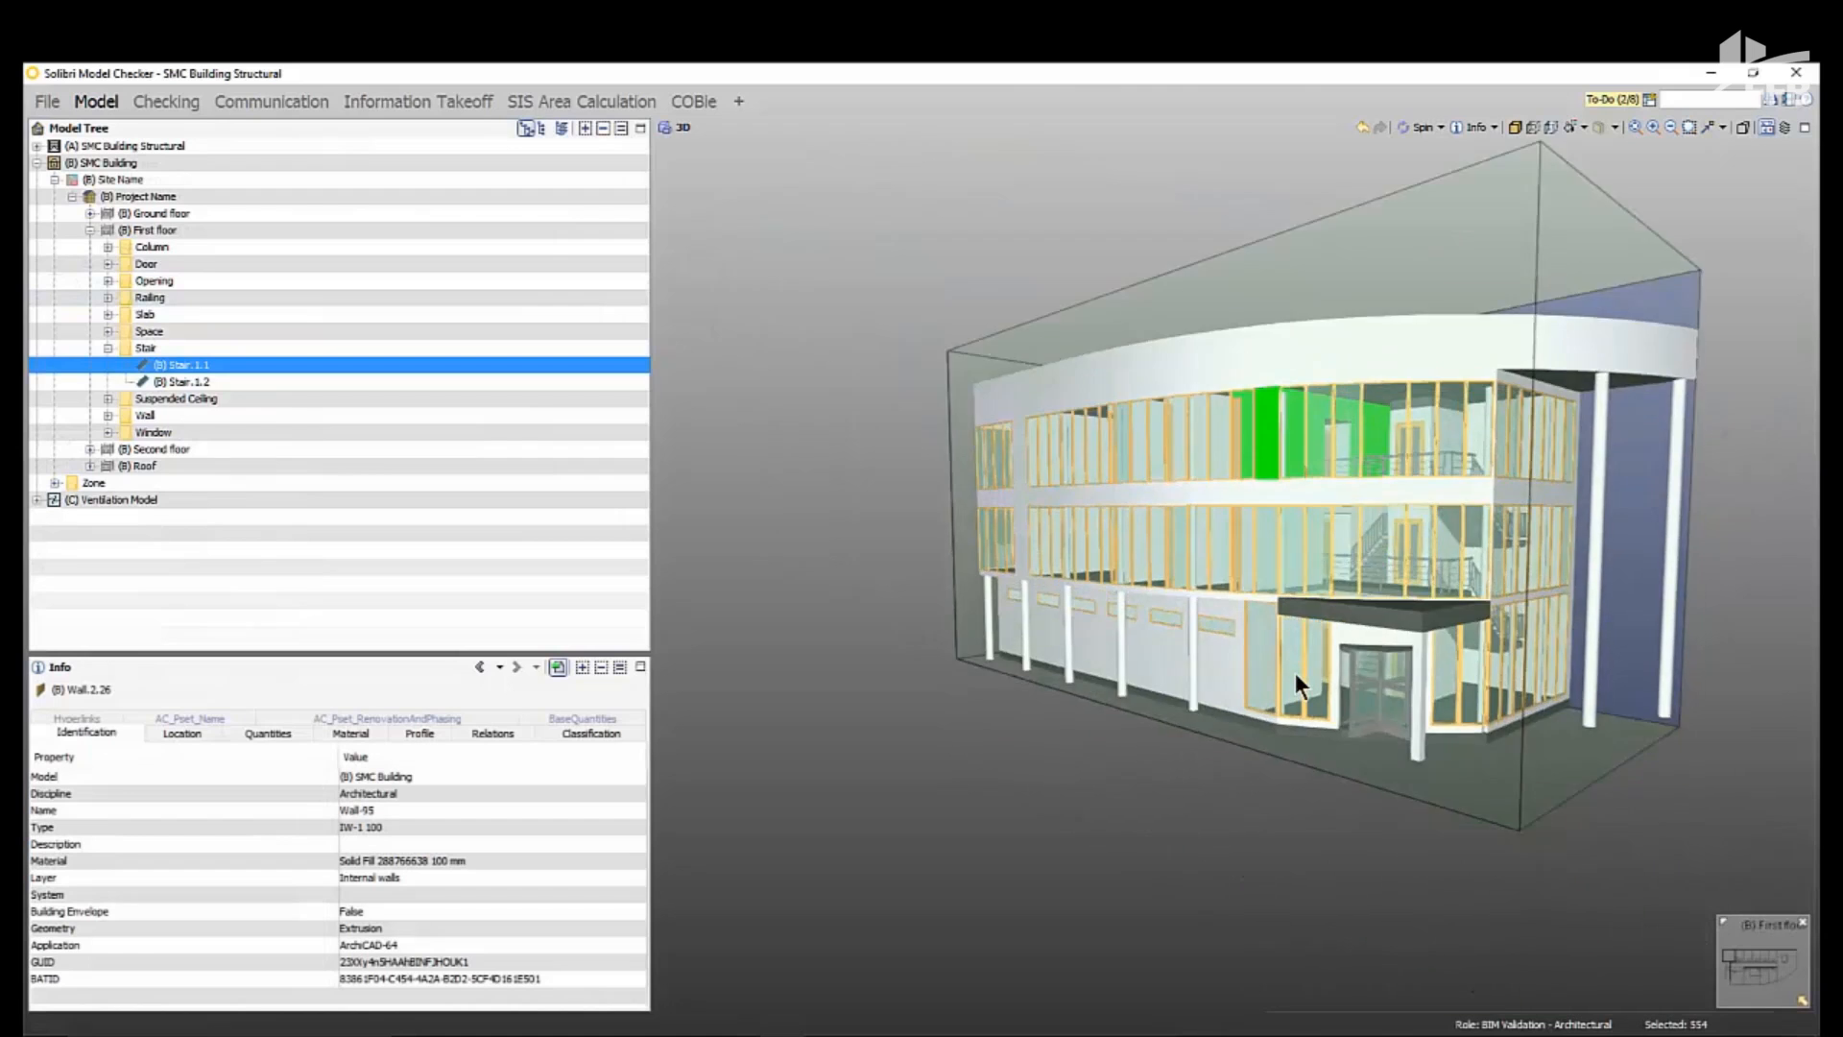
# - Move the section plane through the front facade to expose the rooms inside the building
pyautogui.keyDown('ctrl'); pyautogui.scroll(-3, 1294, 671); pyautogui.keyUp('ctrl')
pyautogui.moveTo(1310, 670); pyautogui.dragTo(1272, 599)
pyautogui.scroll(5, 1254, 551)
pyautogui.scroll(3, 1253, 551)
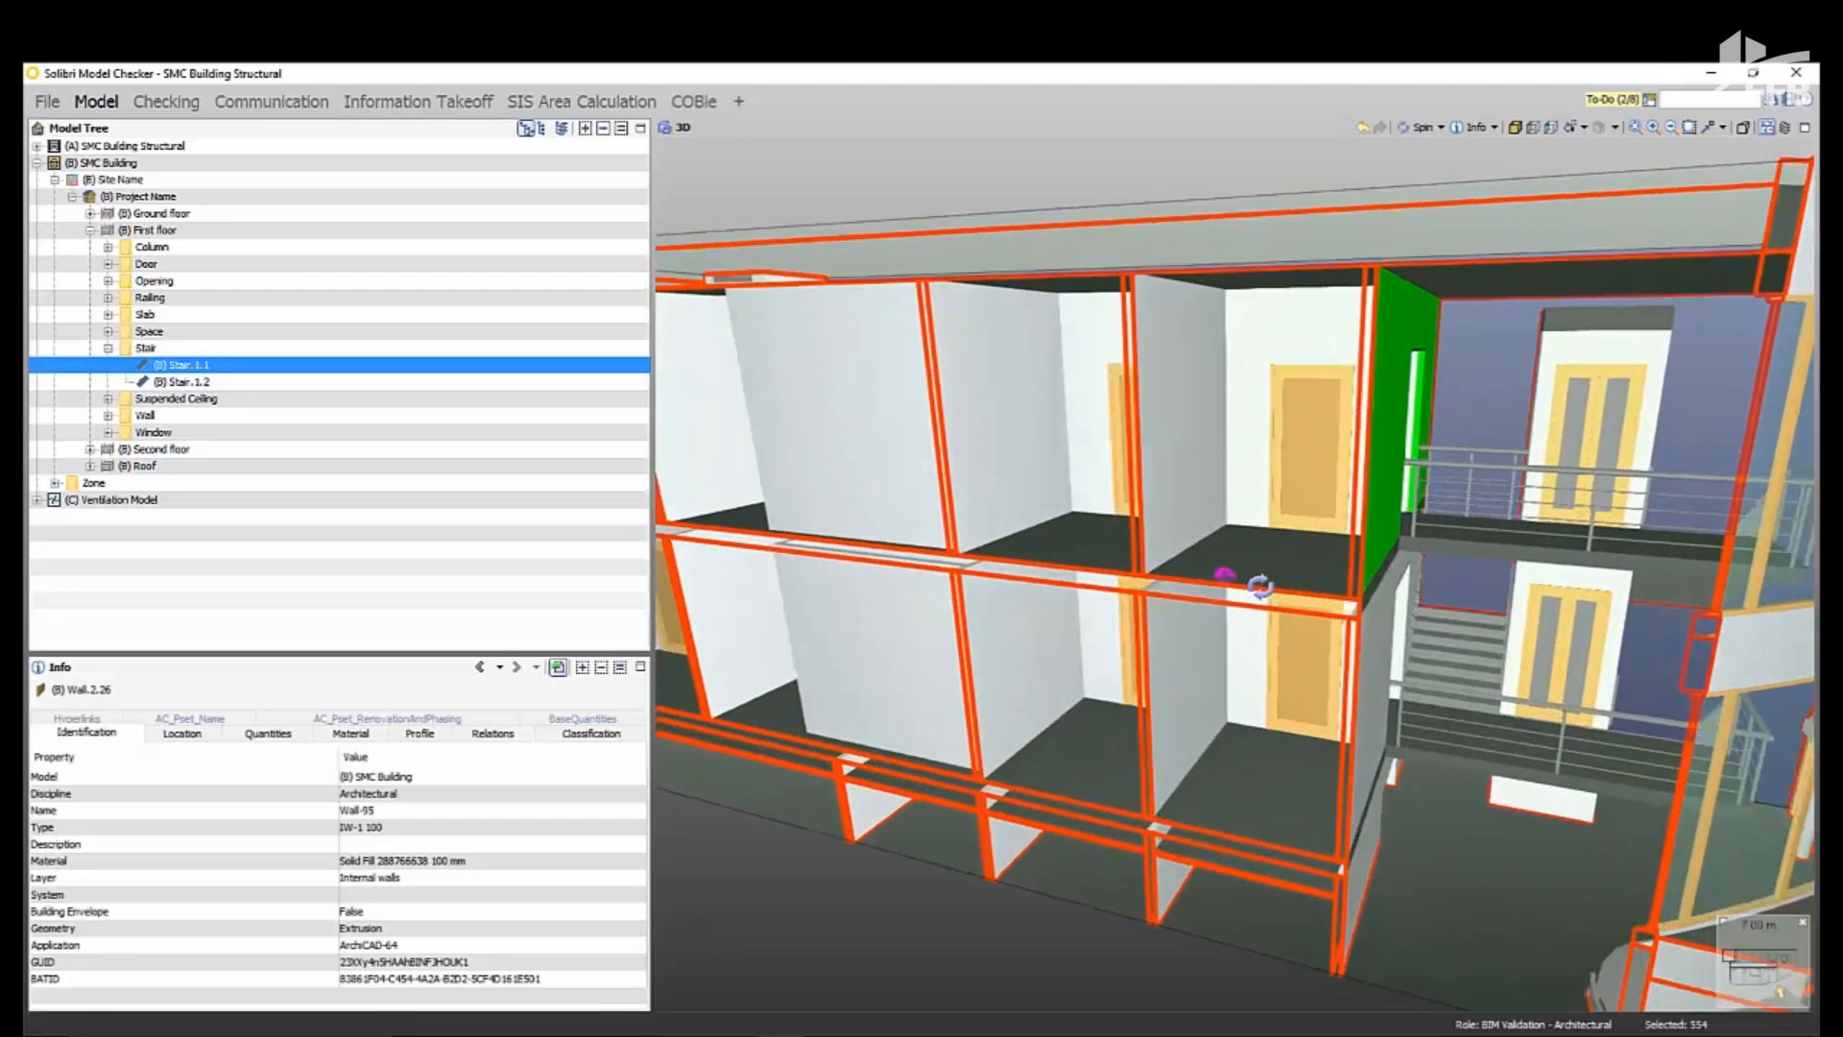
# - Start a markup and place an X, Y, Z coordinate label at the door of the upper-floor room beside the green wall
pyautogui.click(1617, 129)
pyautogui.click(1495, 126)
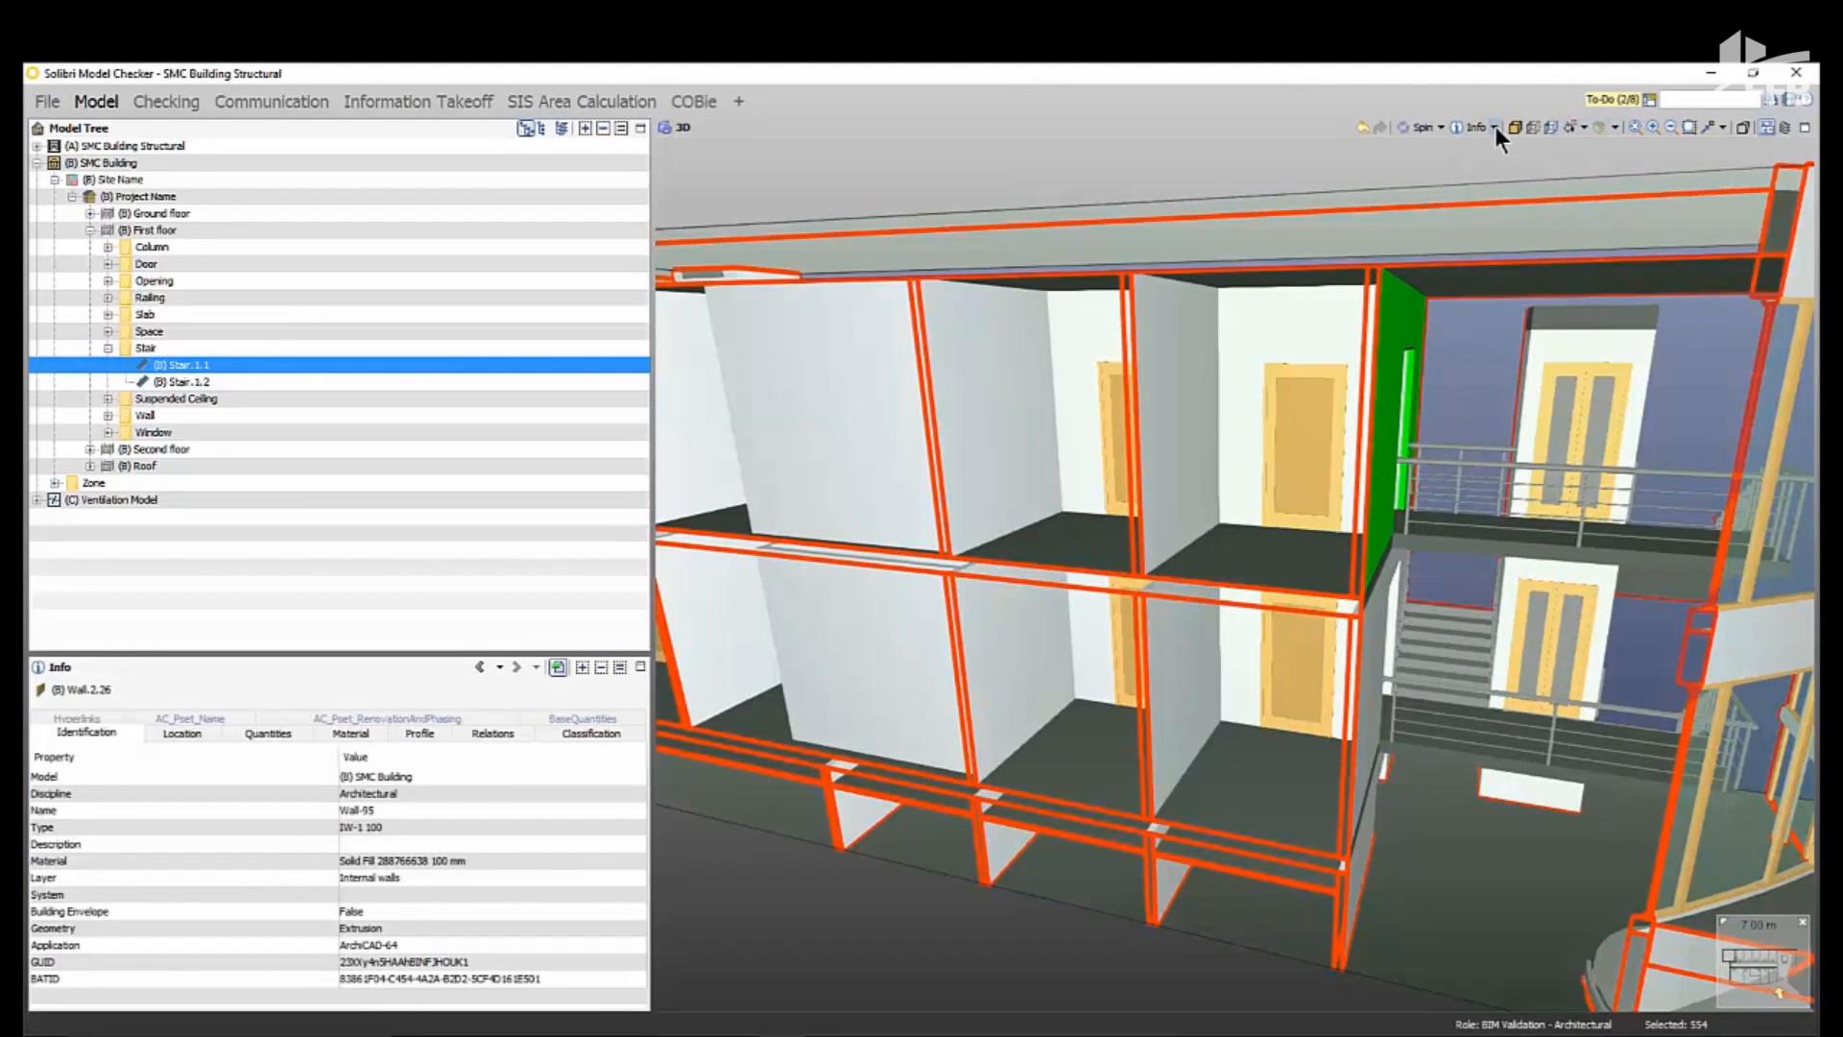
pyautogui.click(1494, 126)
pyautogui.click(1483, 214)
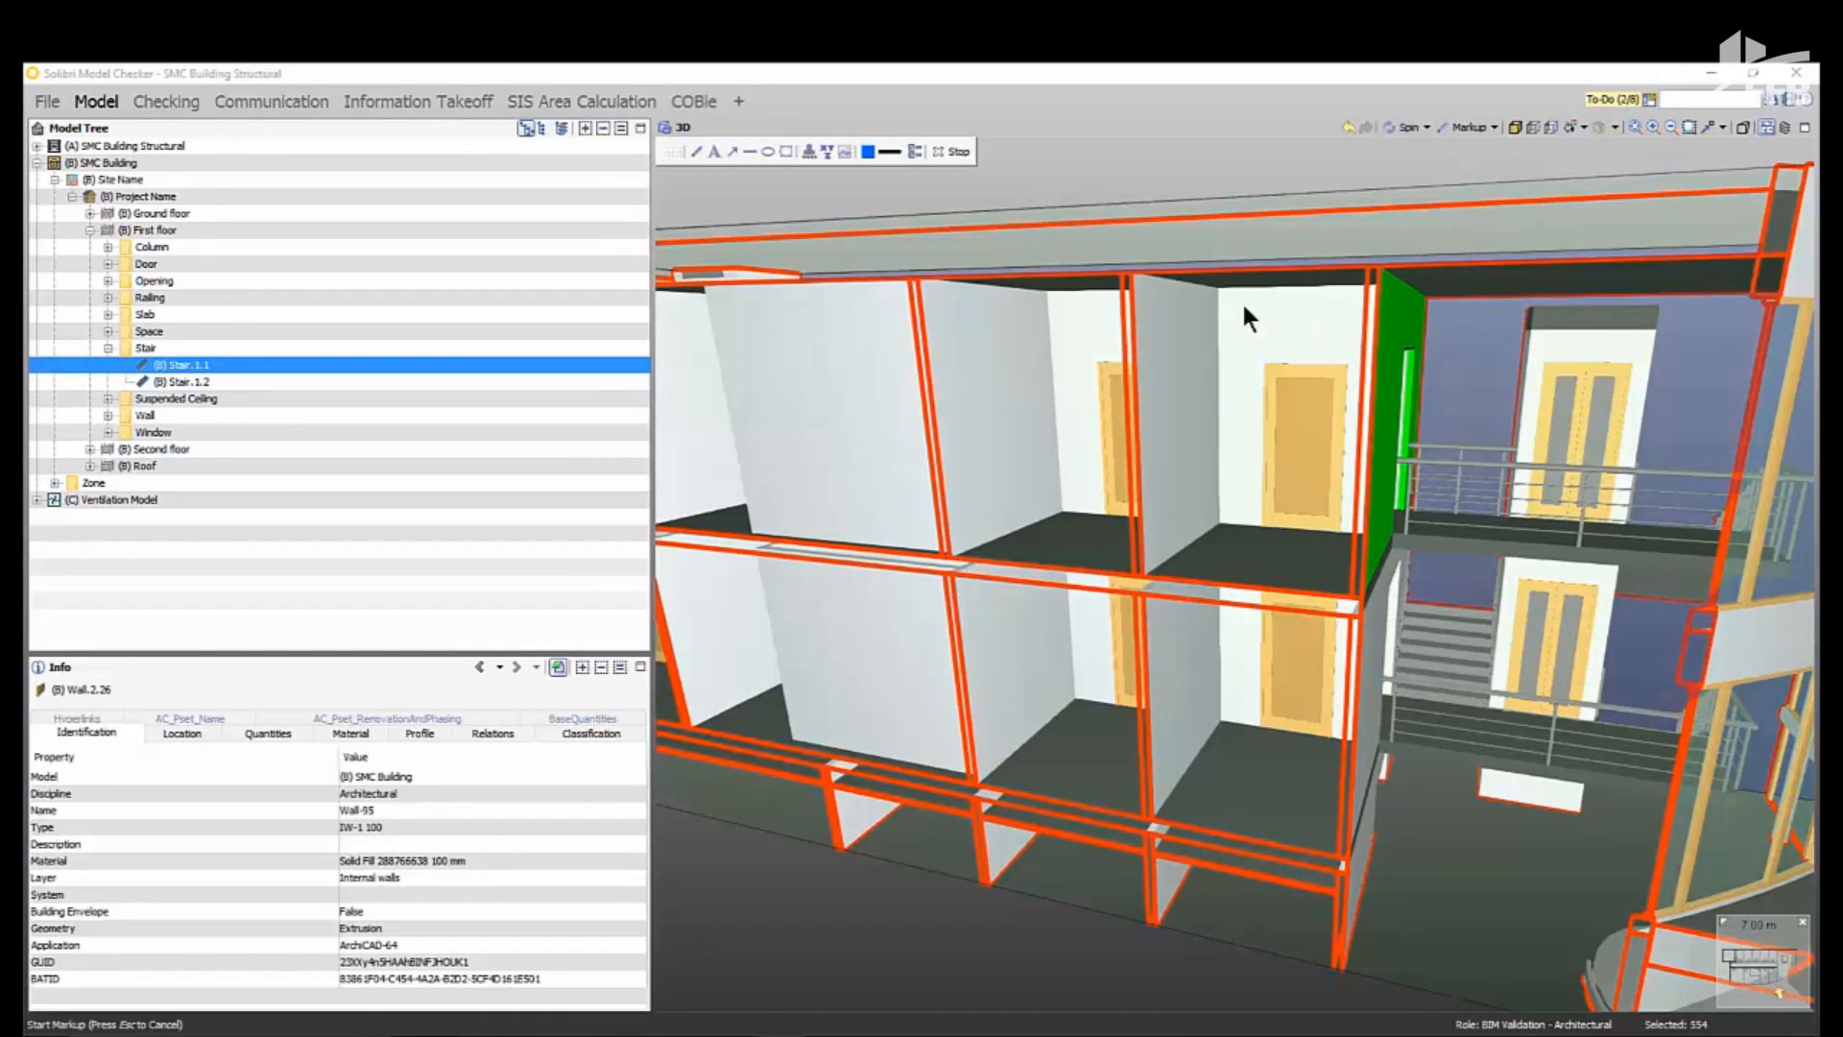
pyautogui.click(827, 151)
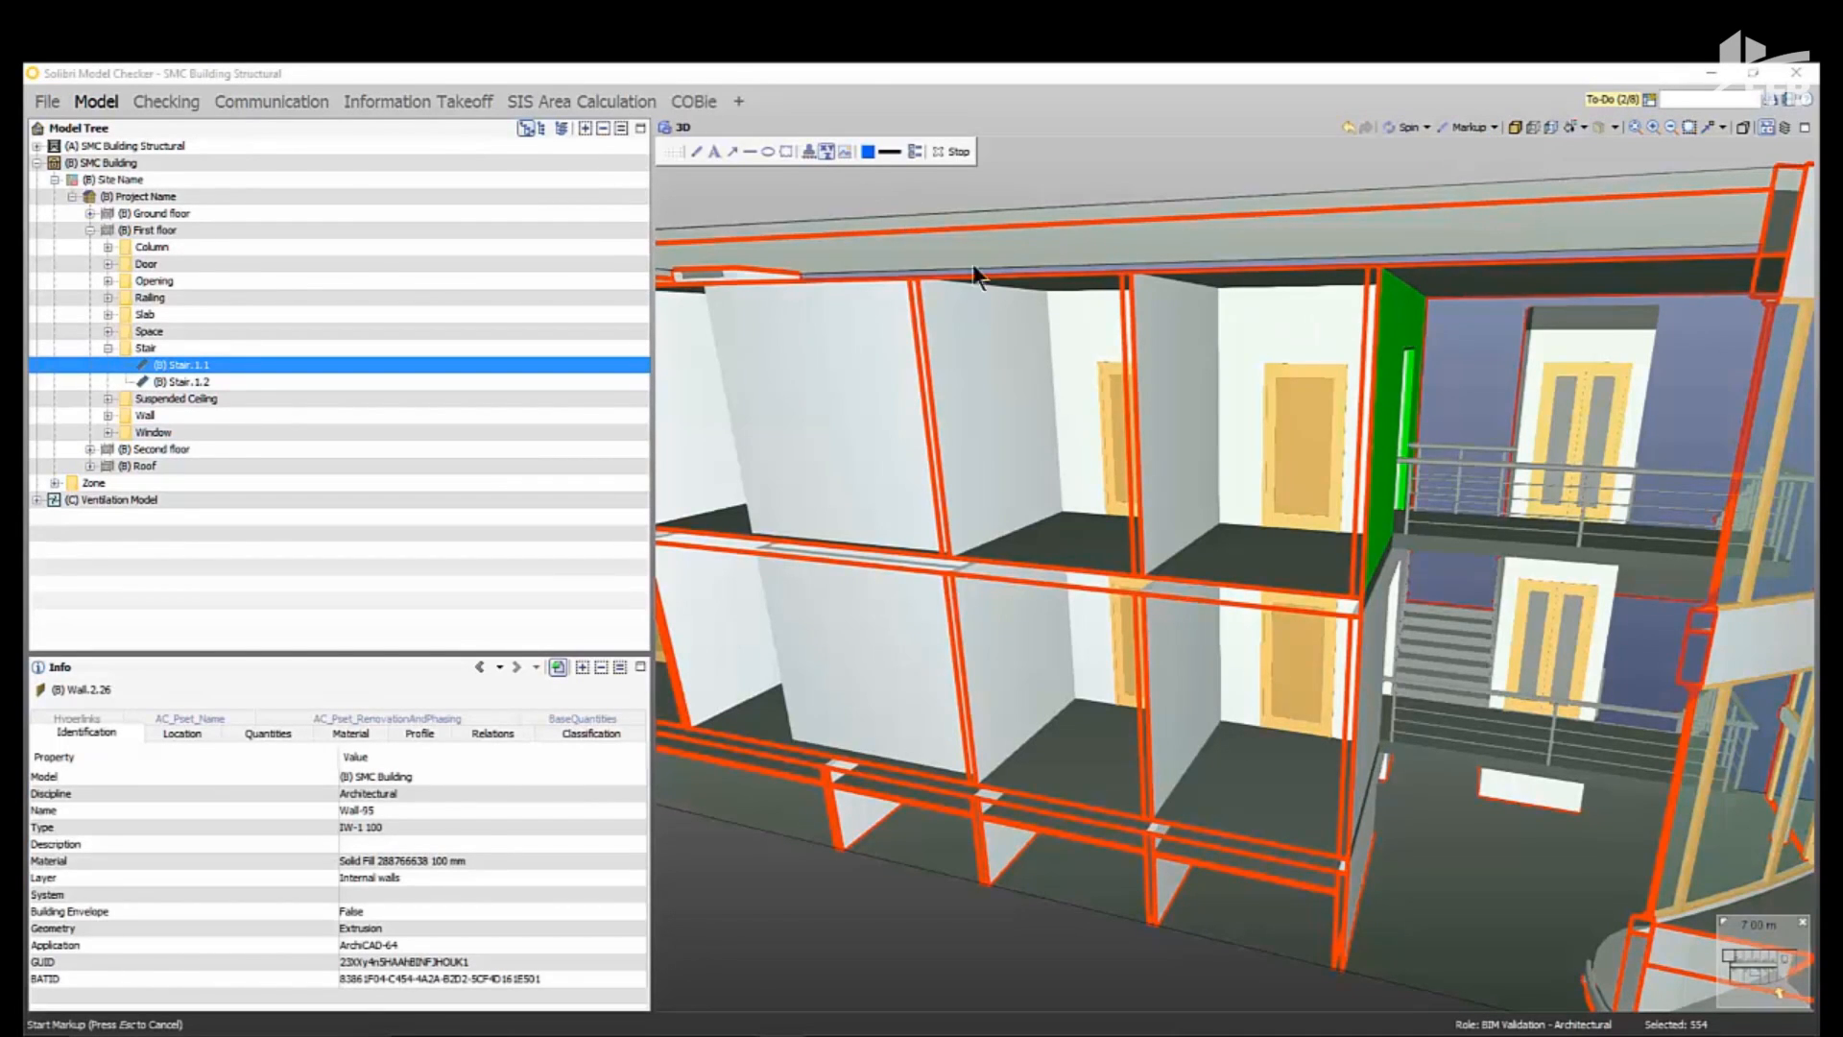
pyautogui.click(1280, 362)
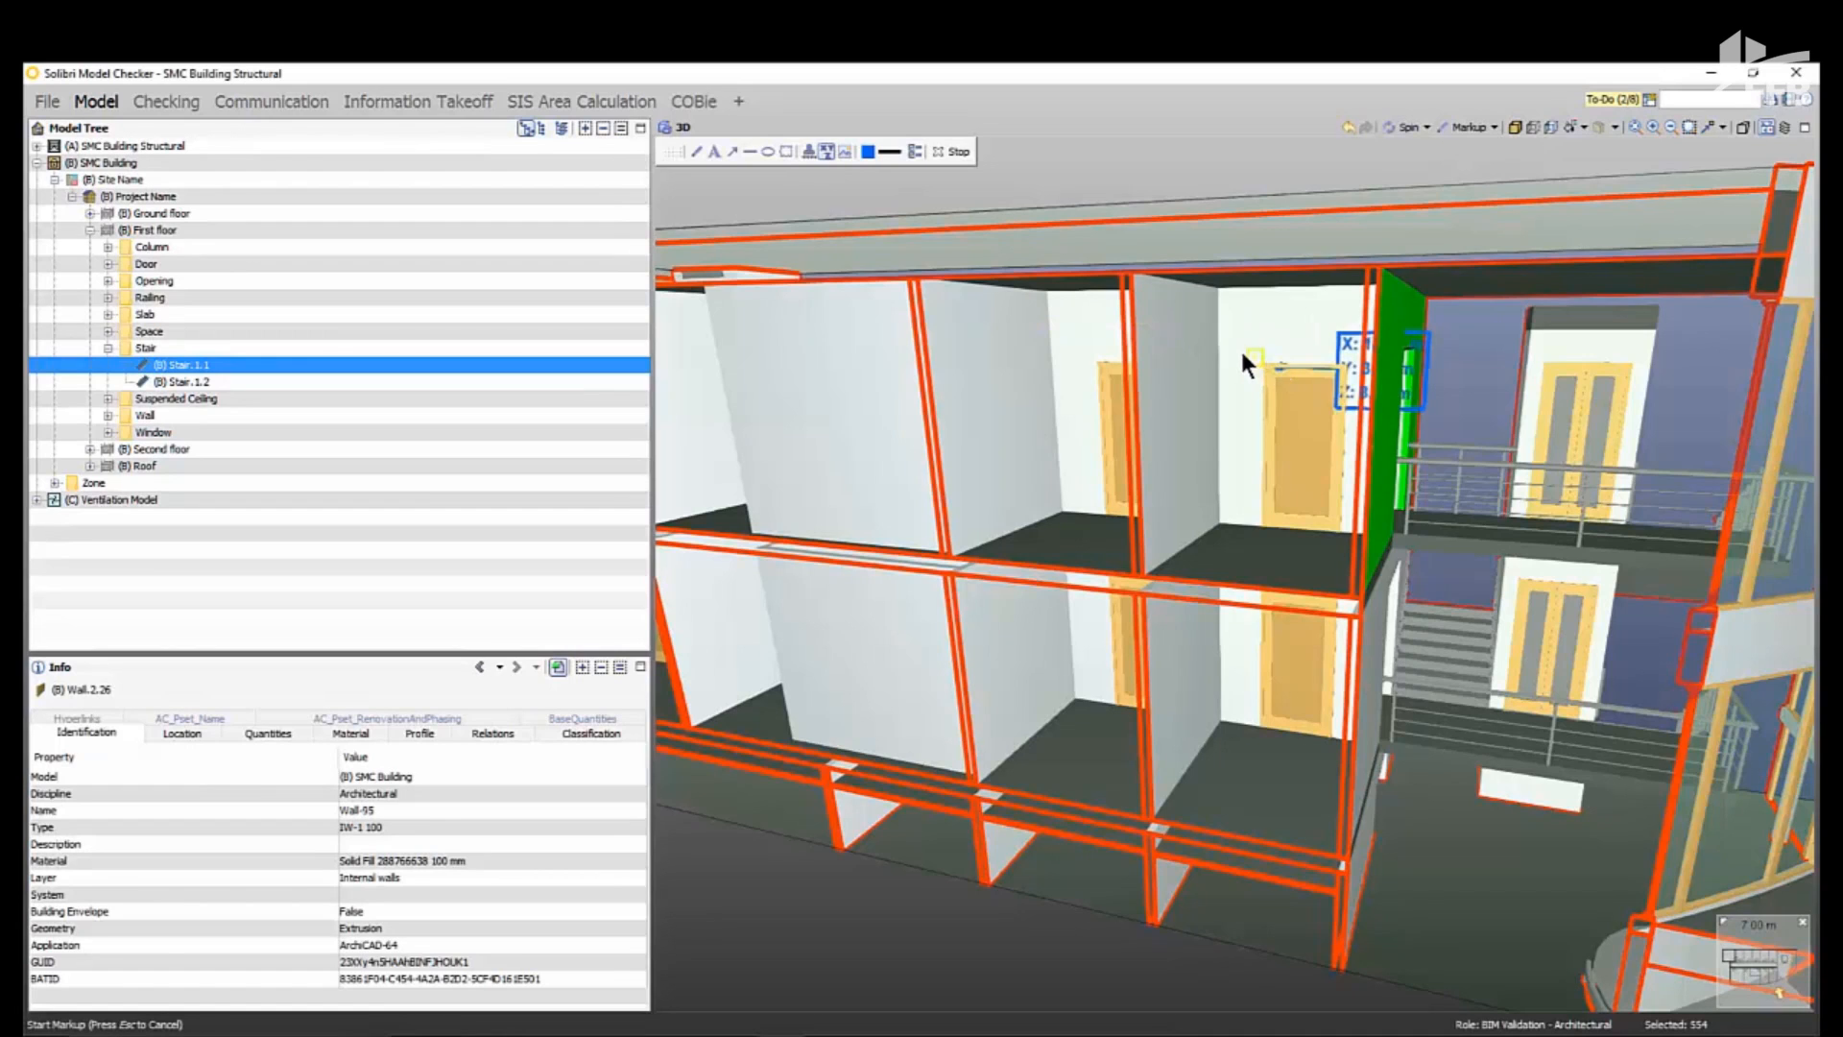
# - Label the large upper-floor partition wall with its type, name, material and discipline using the component information markup
pyautogui.moveTo(1226, 349)
pyautogui.mouseDown(button='middle')
pyautogui.moveTo(1322, 368)
pyautogui.moveTo(1307, 363)
pyautogui.mouseUp(button='middle')
pyautogui.click(810, 152)
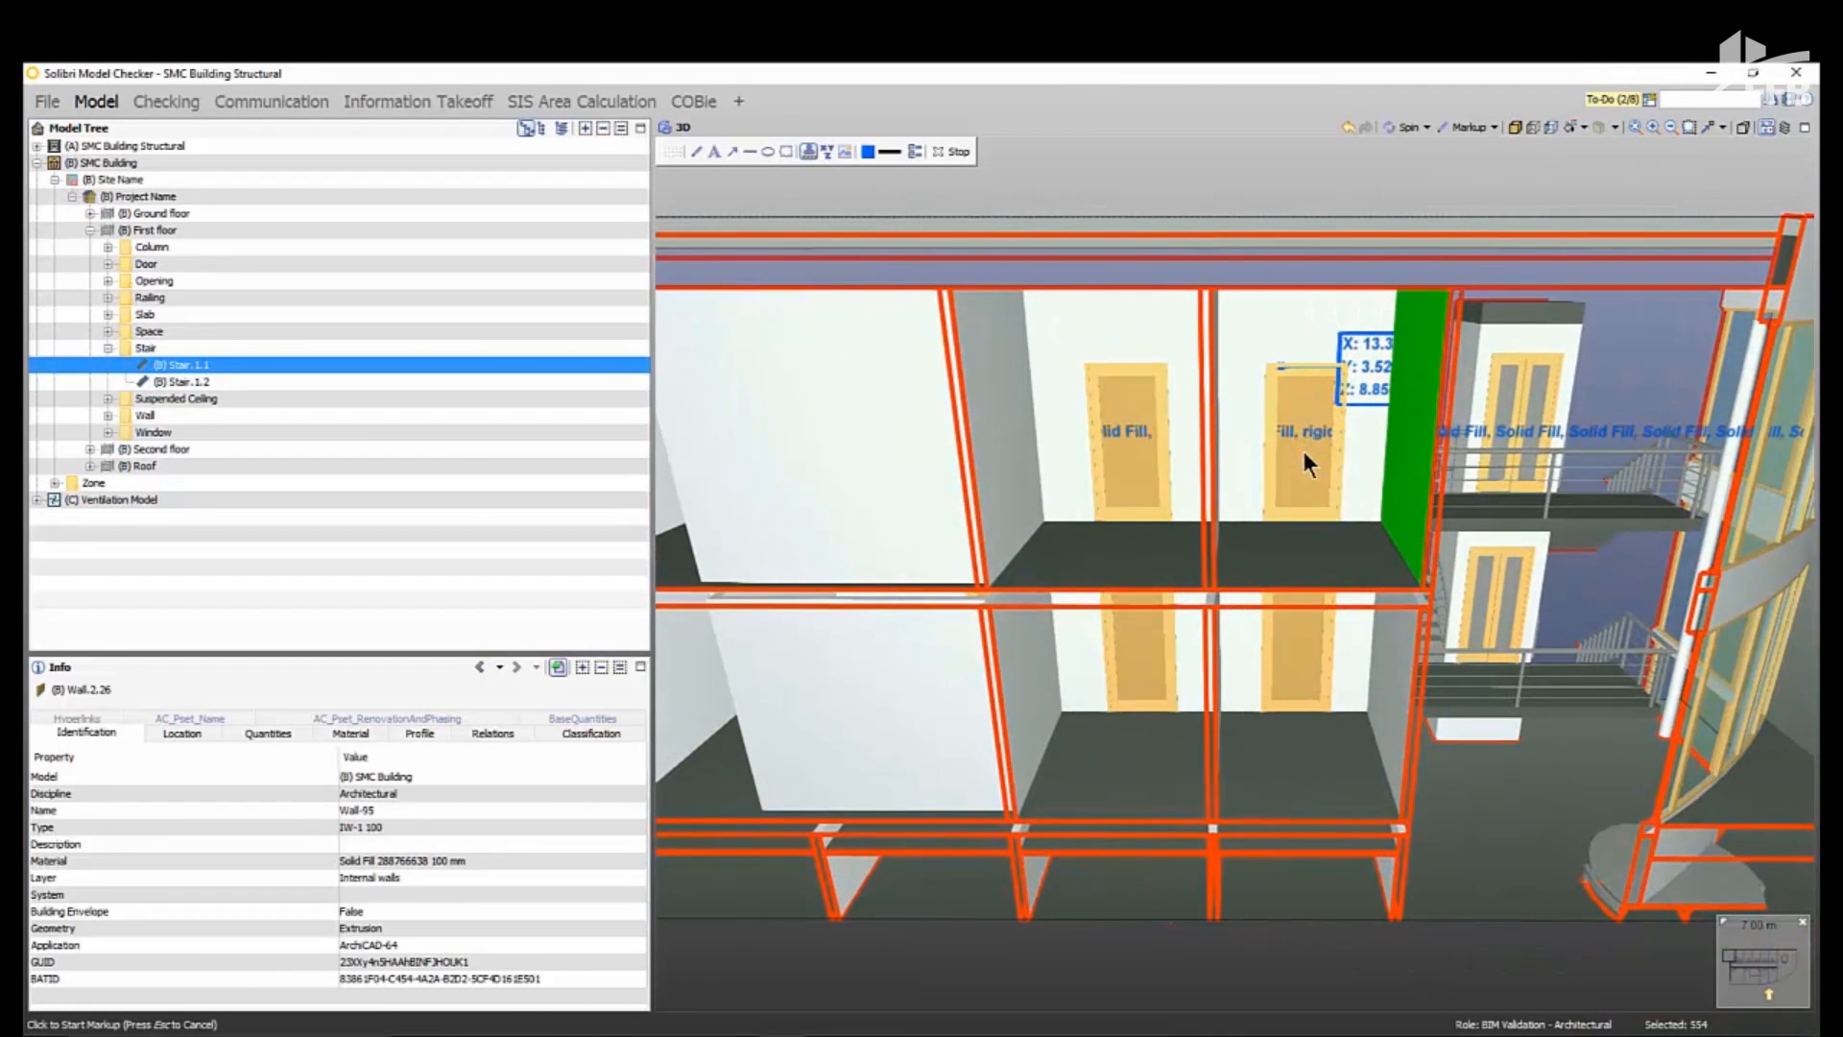
pyautogui.click(816, 413)
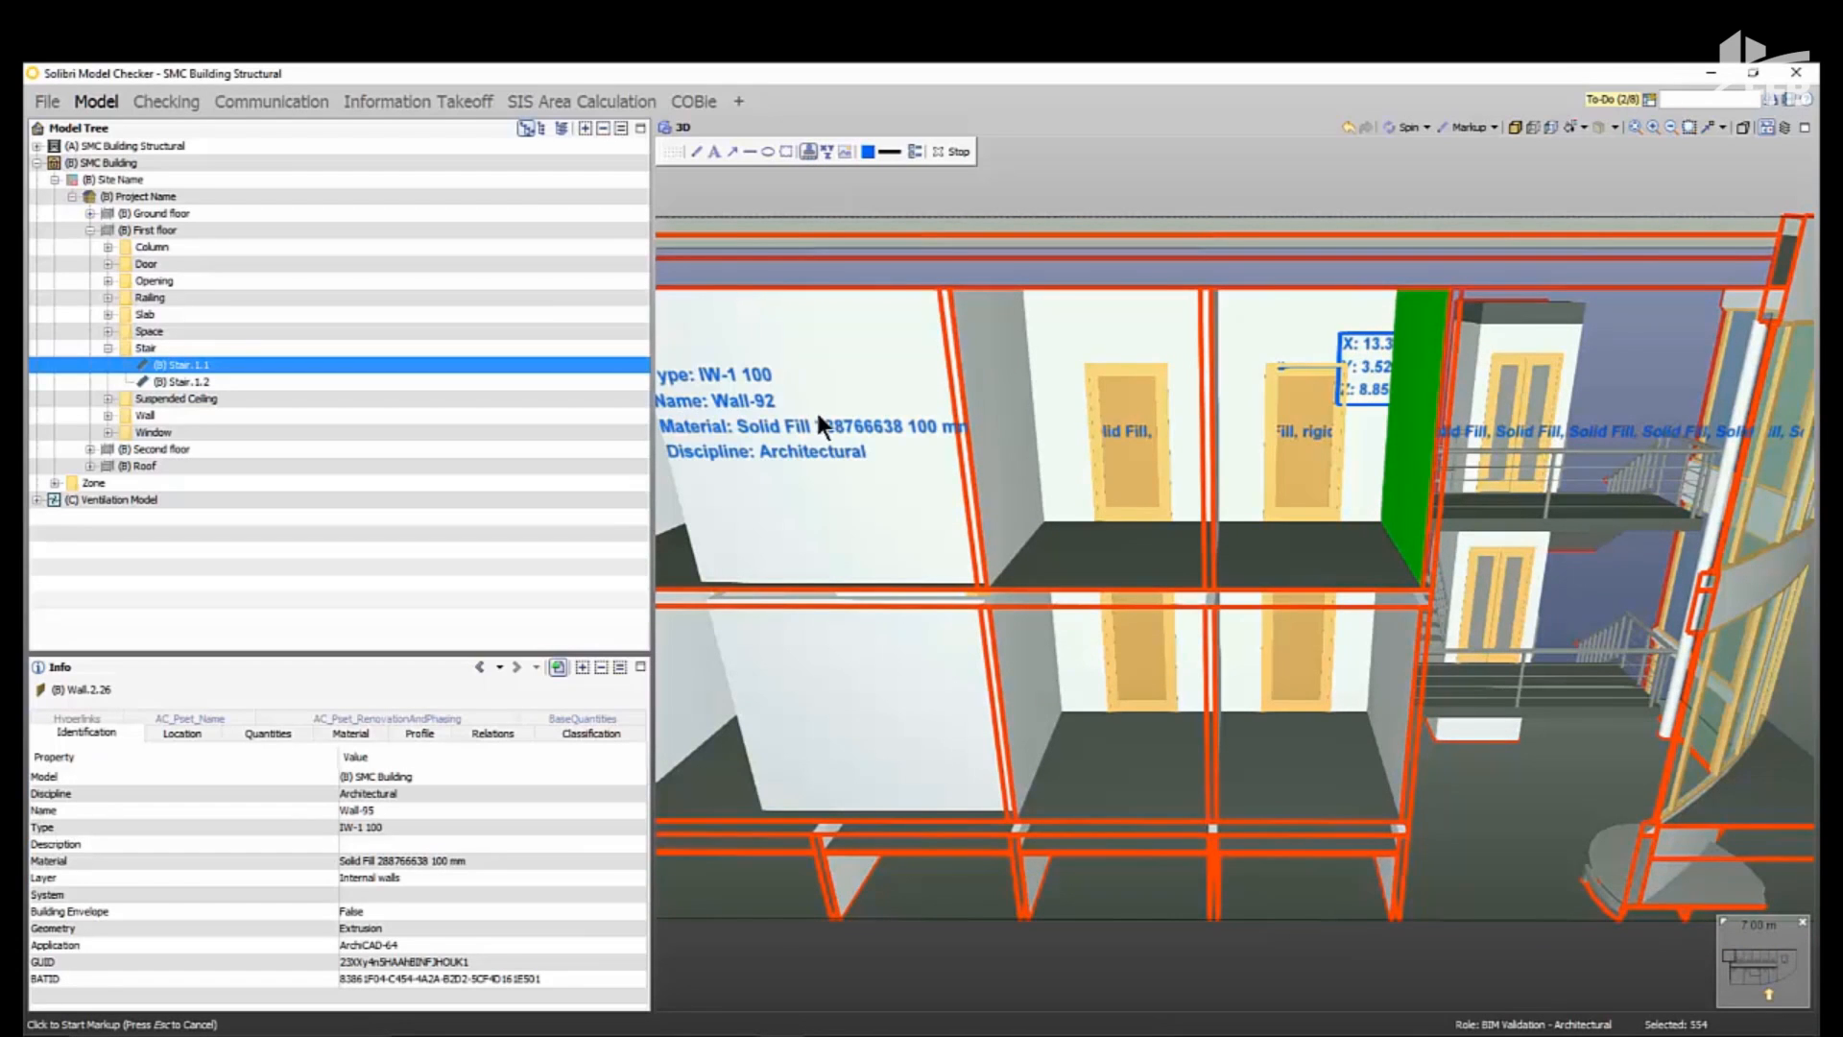
# - Draw a freehand arrow and a straight upward arrow below the wall's property label, and end the markup
pyautogui.moveTo(810, 434); pyautogui.dragTo(906, 417, button='middle')
pyautogui.click(695, 151)
pyautogui.moveTo(801, 500); pyautogui.dragTo(884, 483)
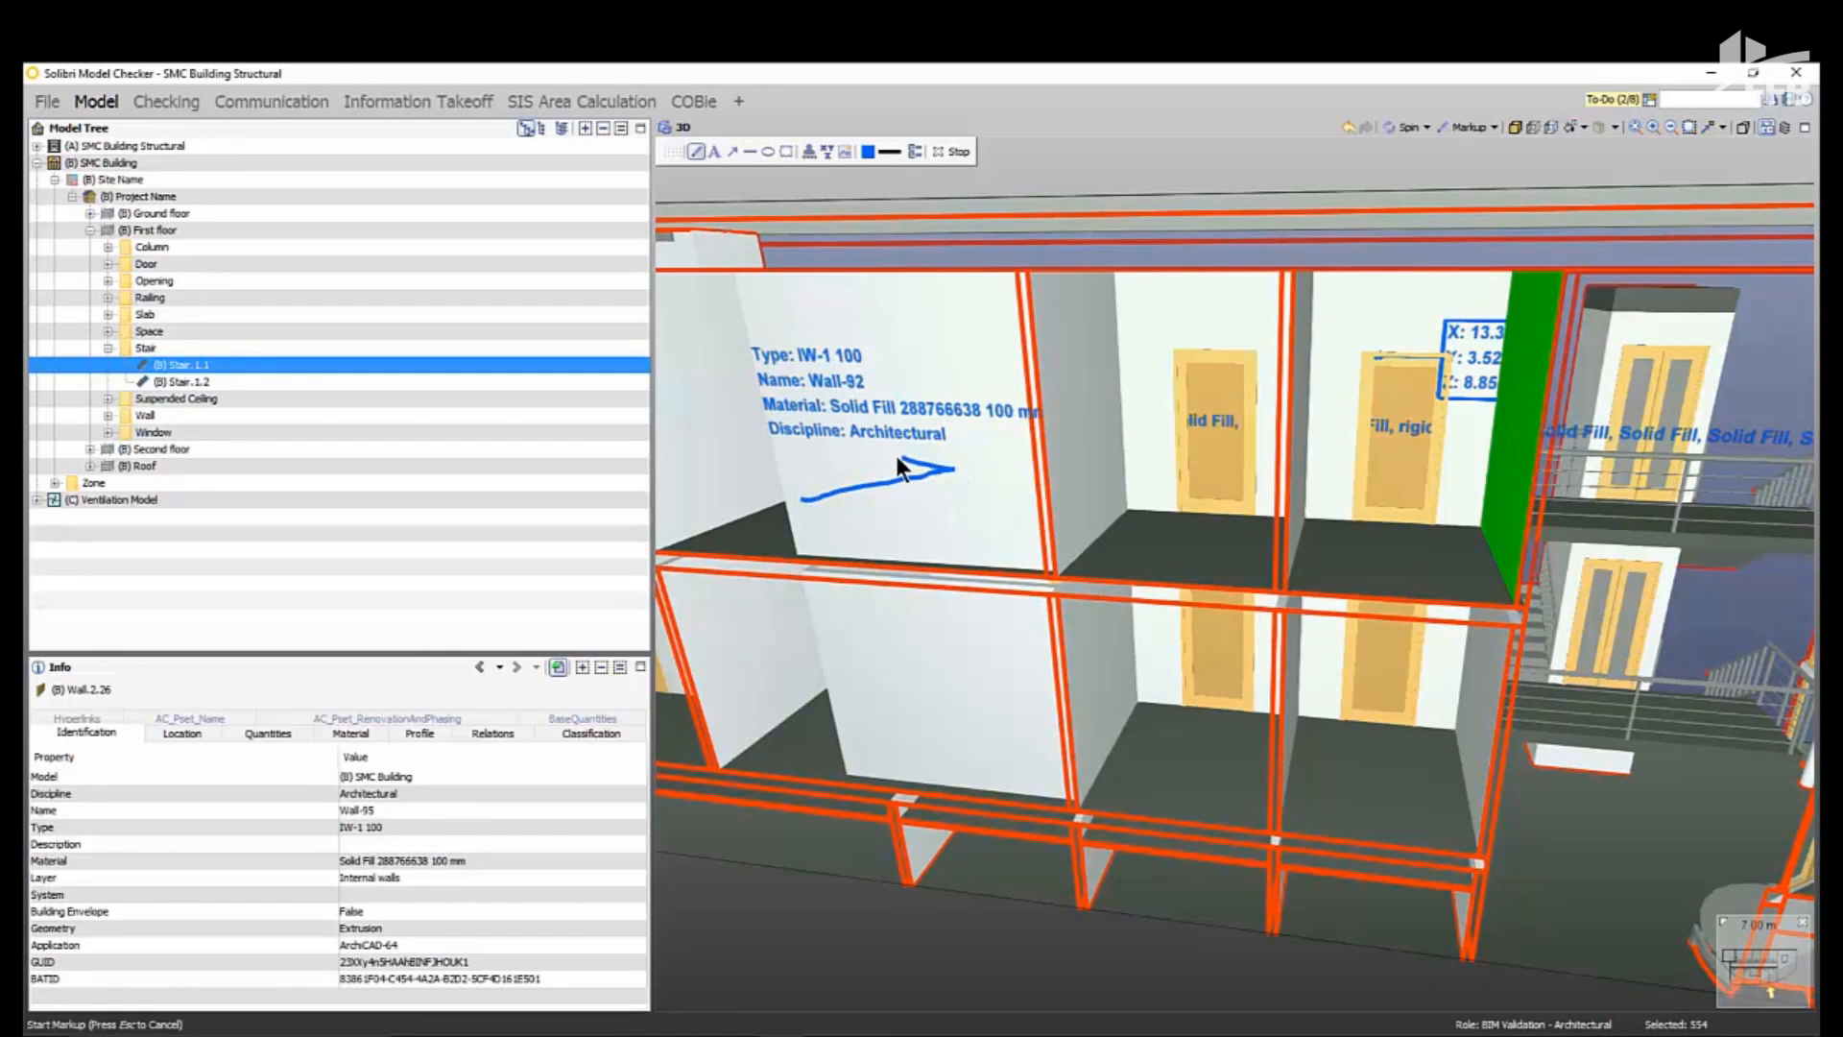
pyautogui.moveTo(946, 464); pyautogui.dragTo(948, 468)
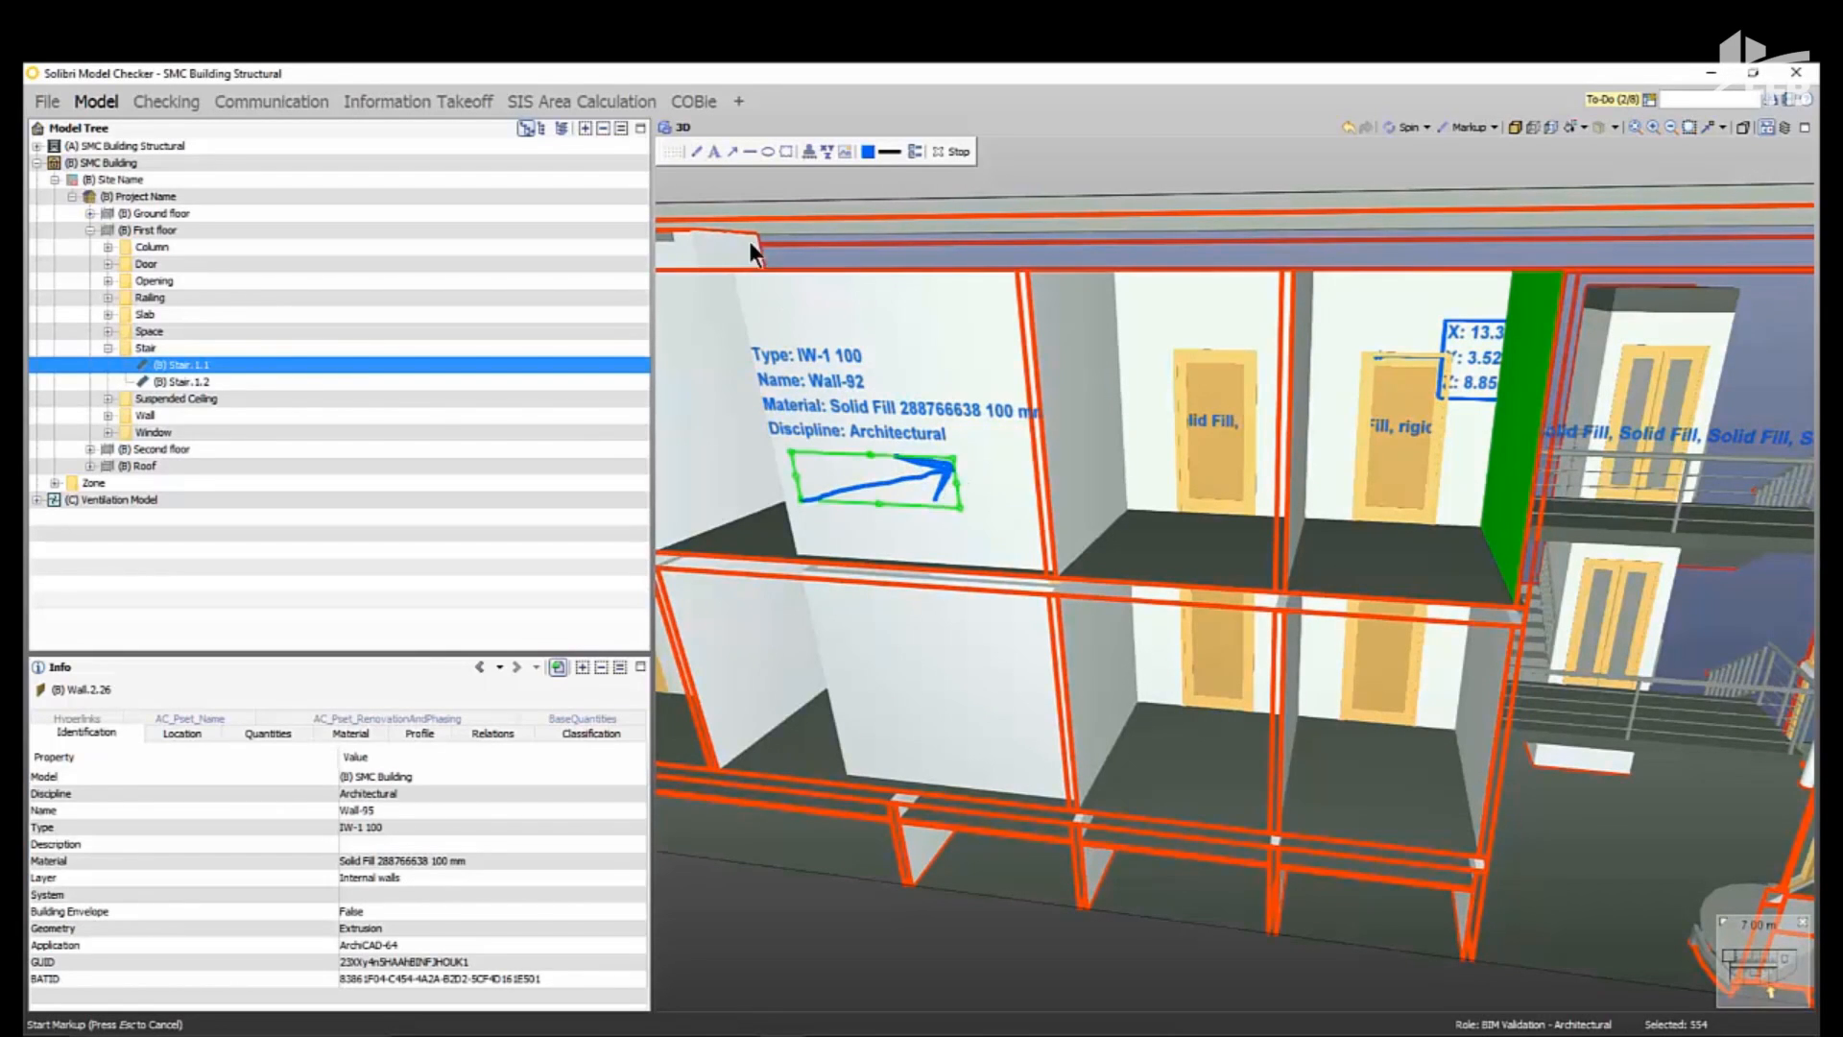
pyautogui.click(731, 151)
pyautogui.moveTo(999, 536); pyautogui.dragTo(987, 447)
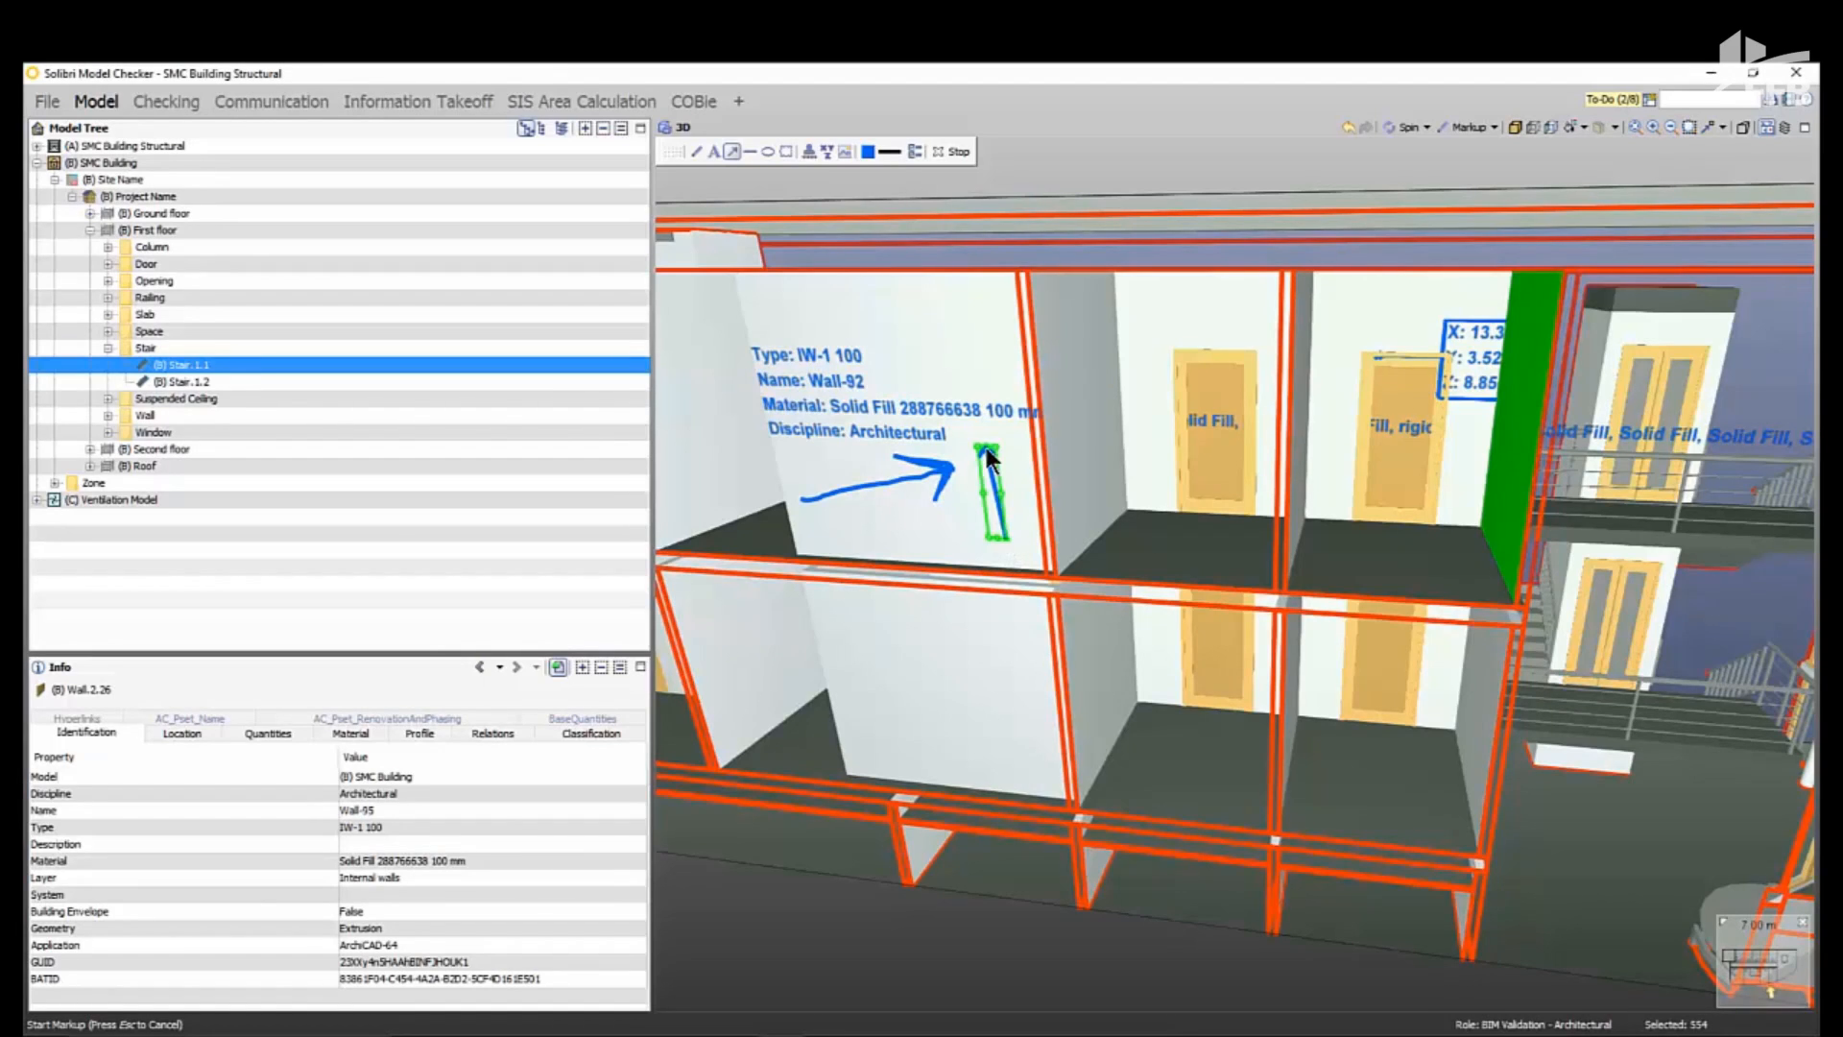
pyautogui.click(843, 151)
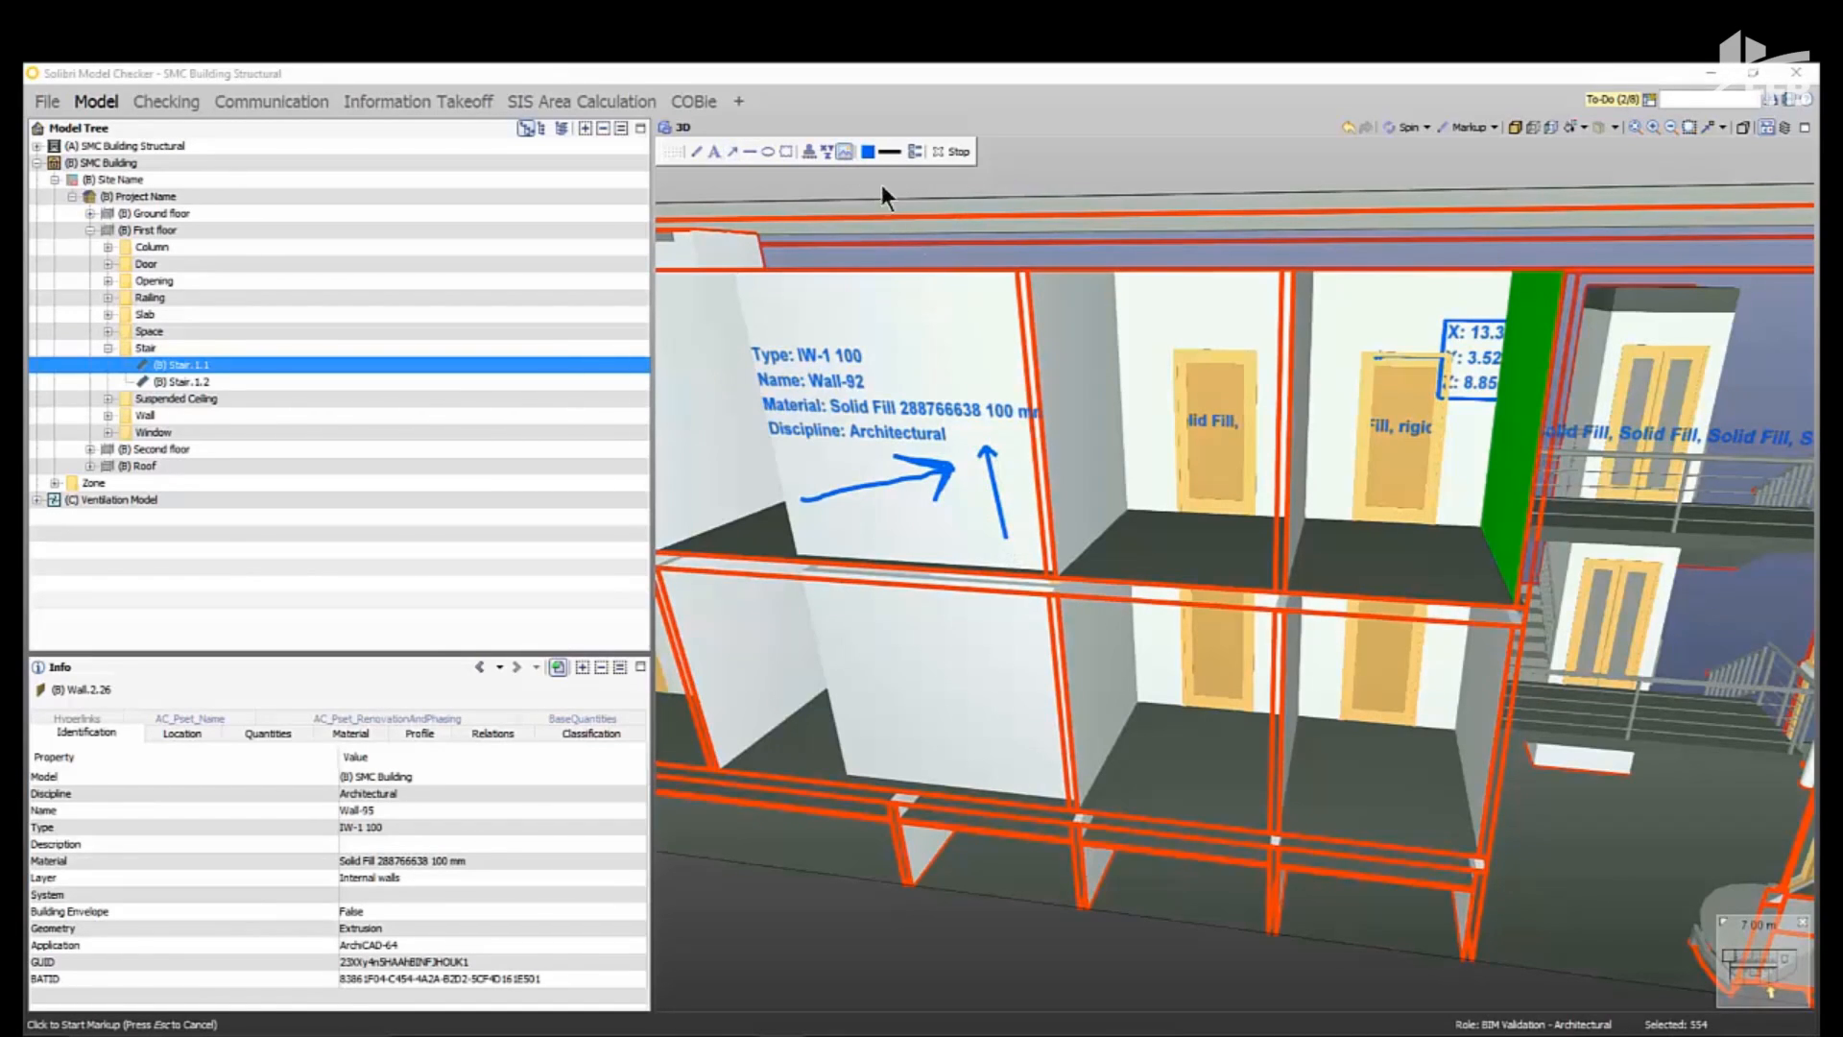
pyautogui.click(958, 152)
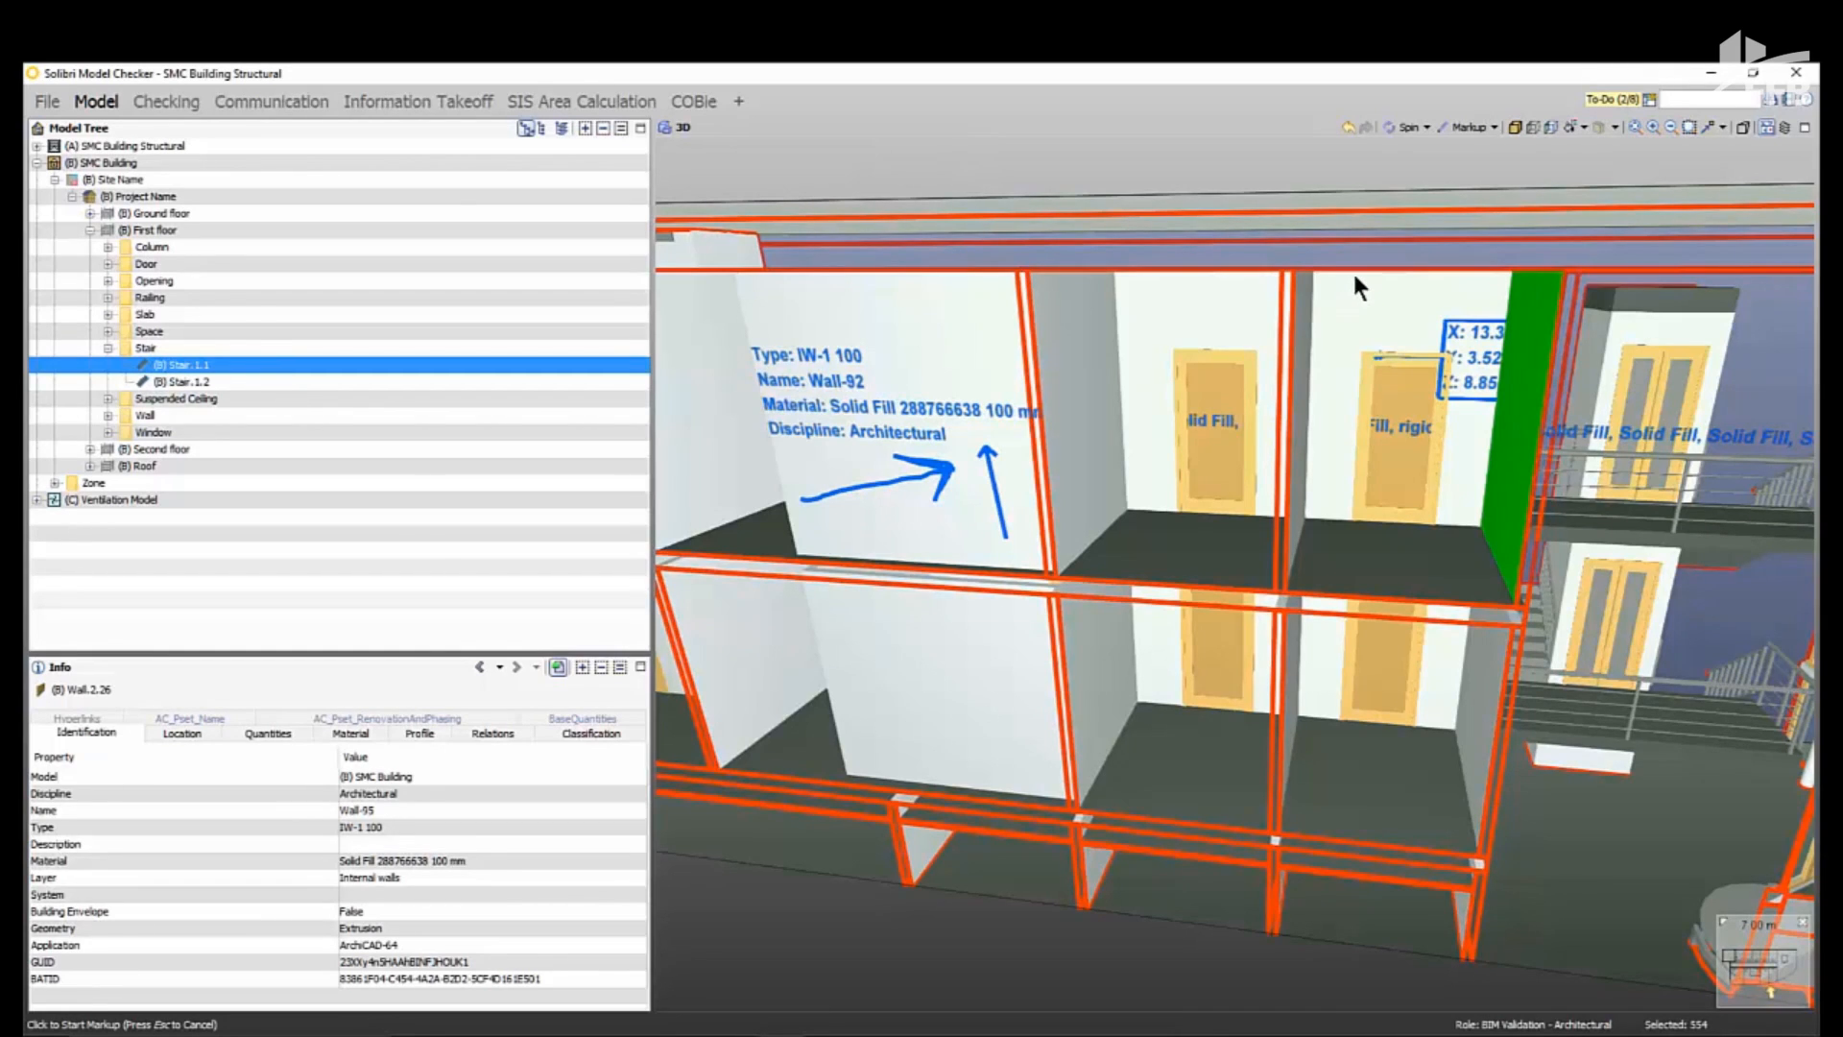
# - Dimension only the vertical distance between the ceiling and floor of the upper-floor room next to the labelled wall
pyautogui.click(1494, 127)
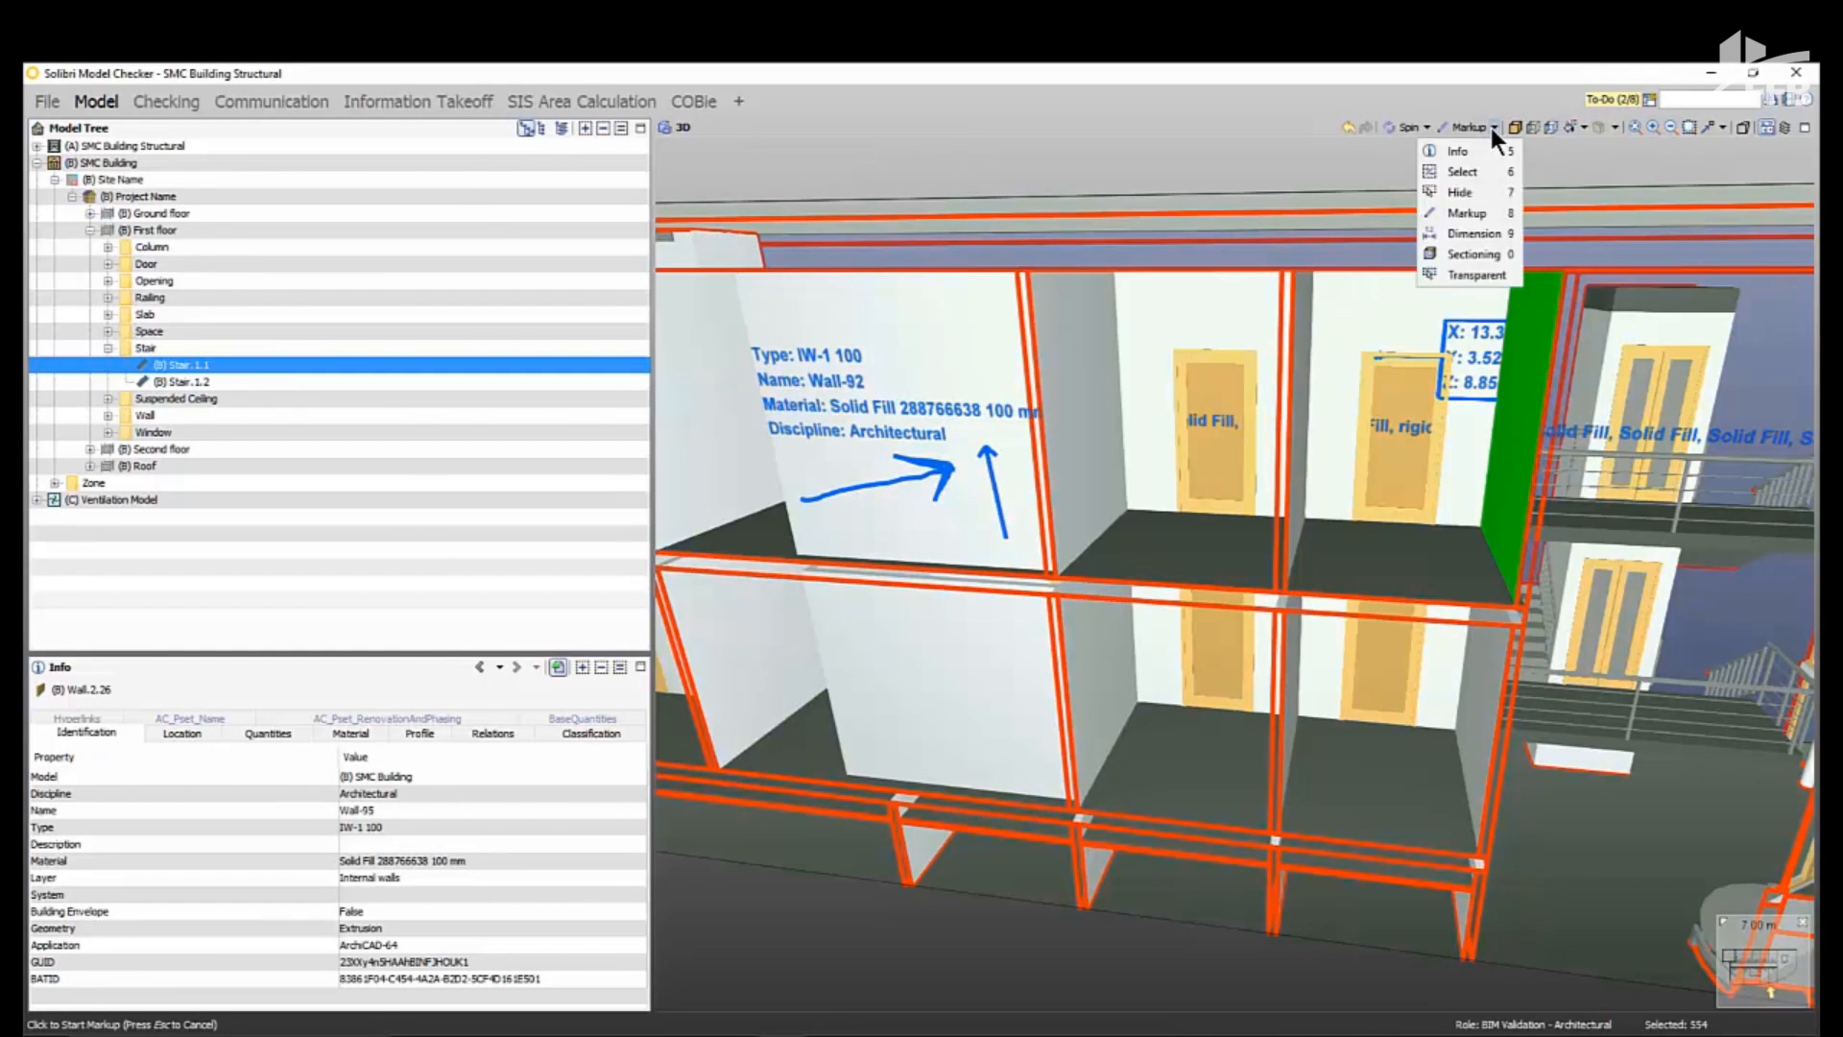
pyautogui.click(1478, 233)
pyautogui.moveTo(1203, 384); pyautogui.dragTo(1177, 310)
pyautogui.click(1150, 248)
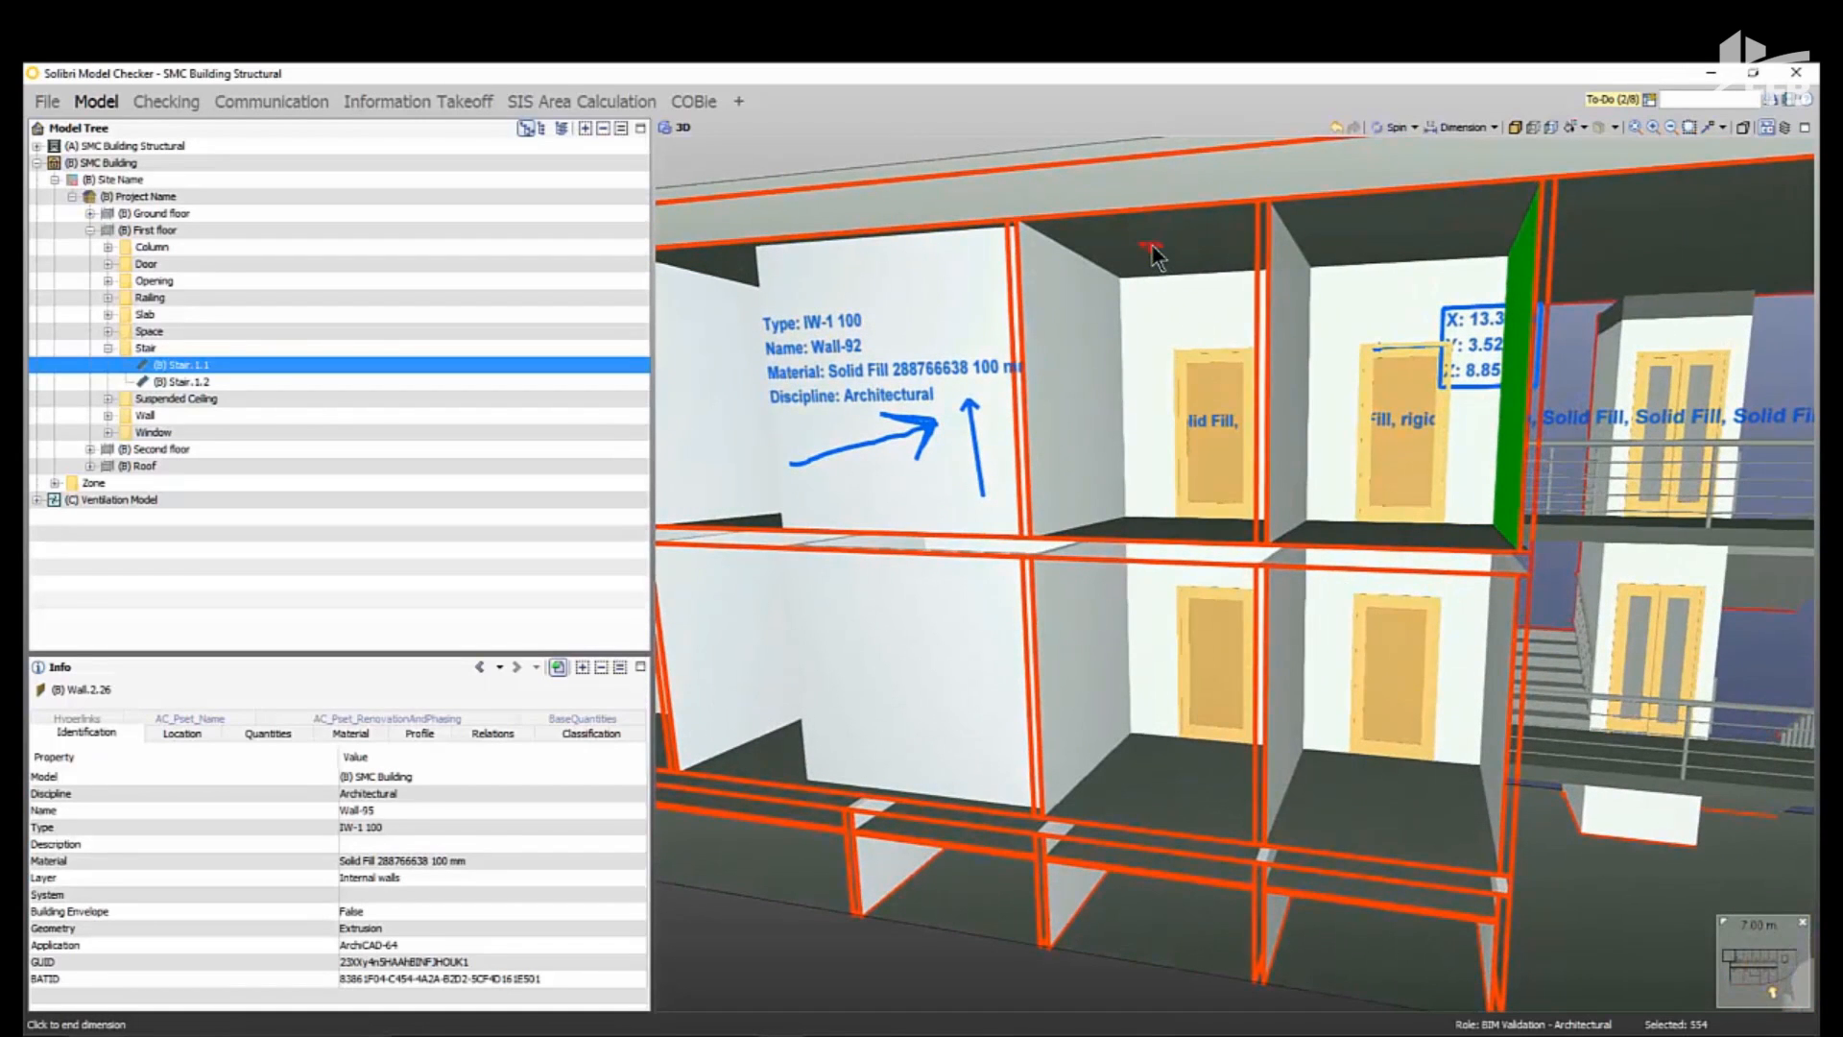
pyautogui.click(1148, 500)
pyautogui.click(1090, 624)
pyautogui.click(1086, 593)
pyautogui.click(1329, 700)
# - Dimension the distance and horizontal distance between the planes of the room's two side walls, leaving out the vertical distance
pyautogui.moveTo(1215, 529); pyautogui.dragTo(1296, 554)
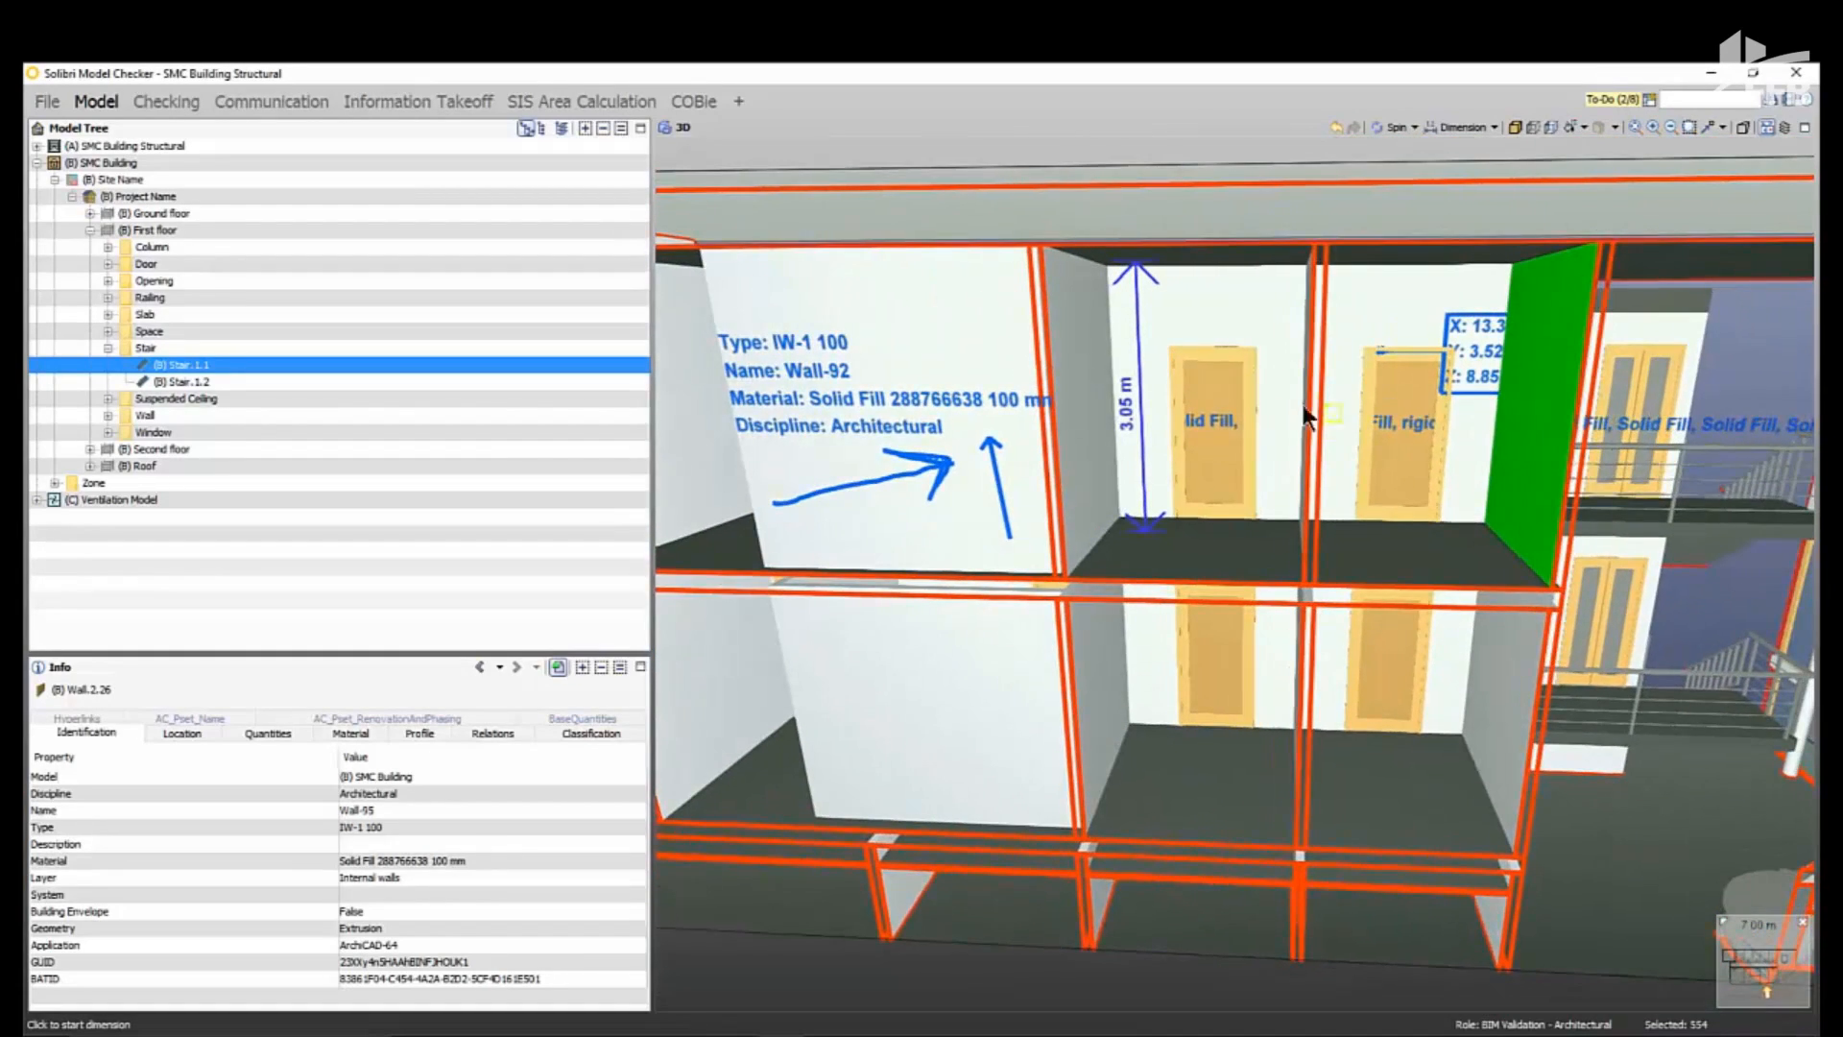
pyautogui.click(1094, 423)
pyautogui.moveTo(1155, 446); pyautogui.dragTo(1309, 464)
pyautogui.click(1354, 455)
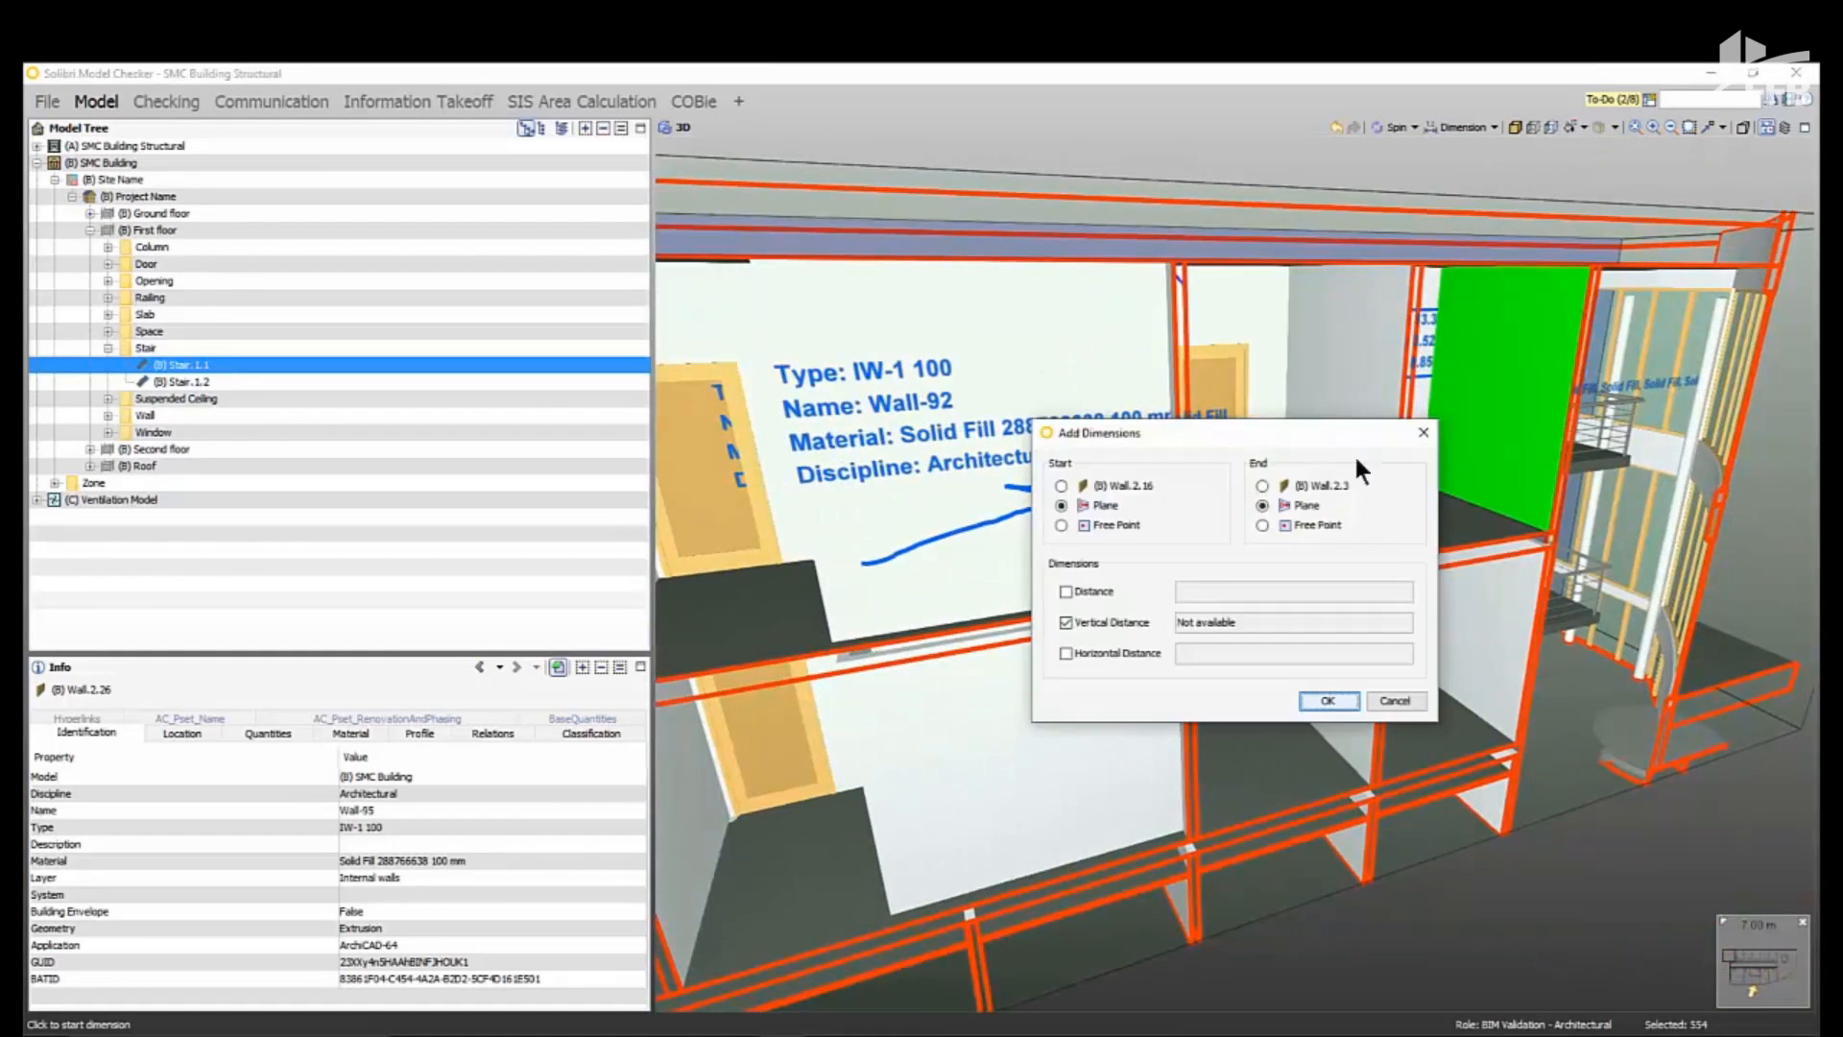
pyautogui.click(1079, 589)
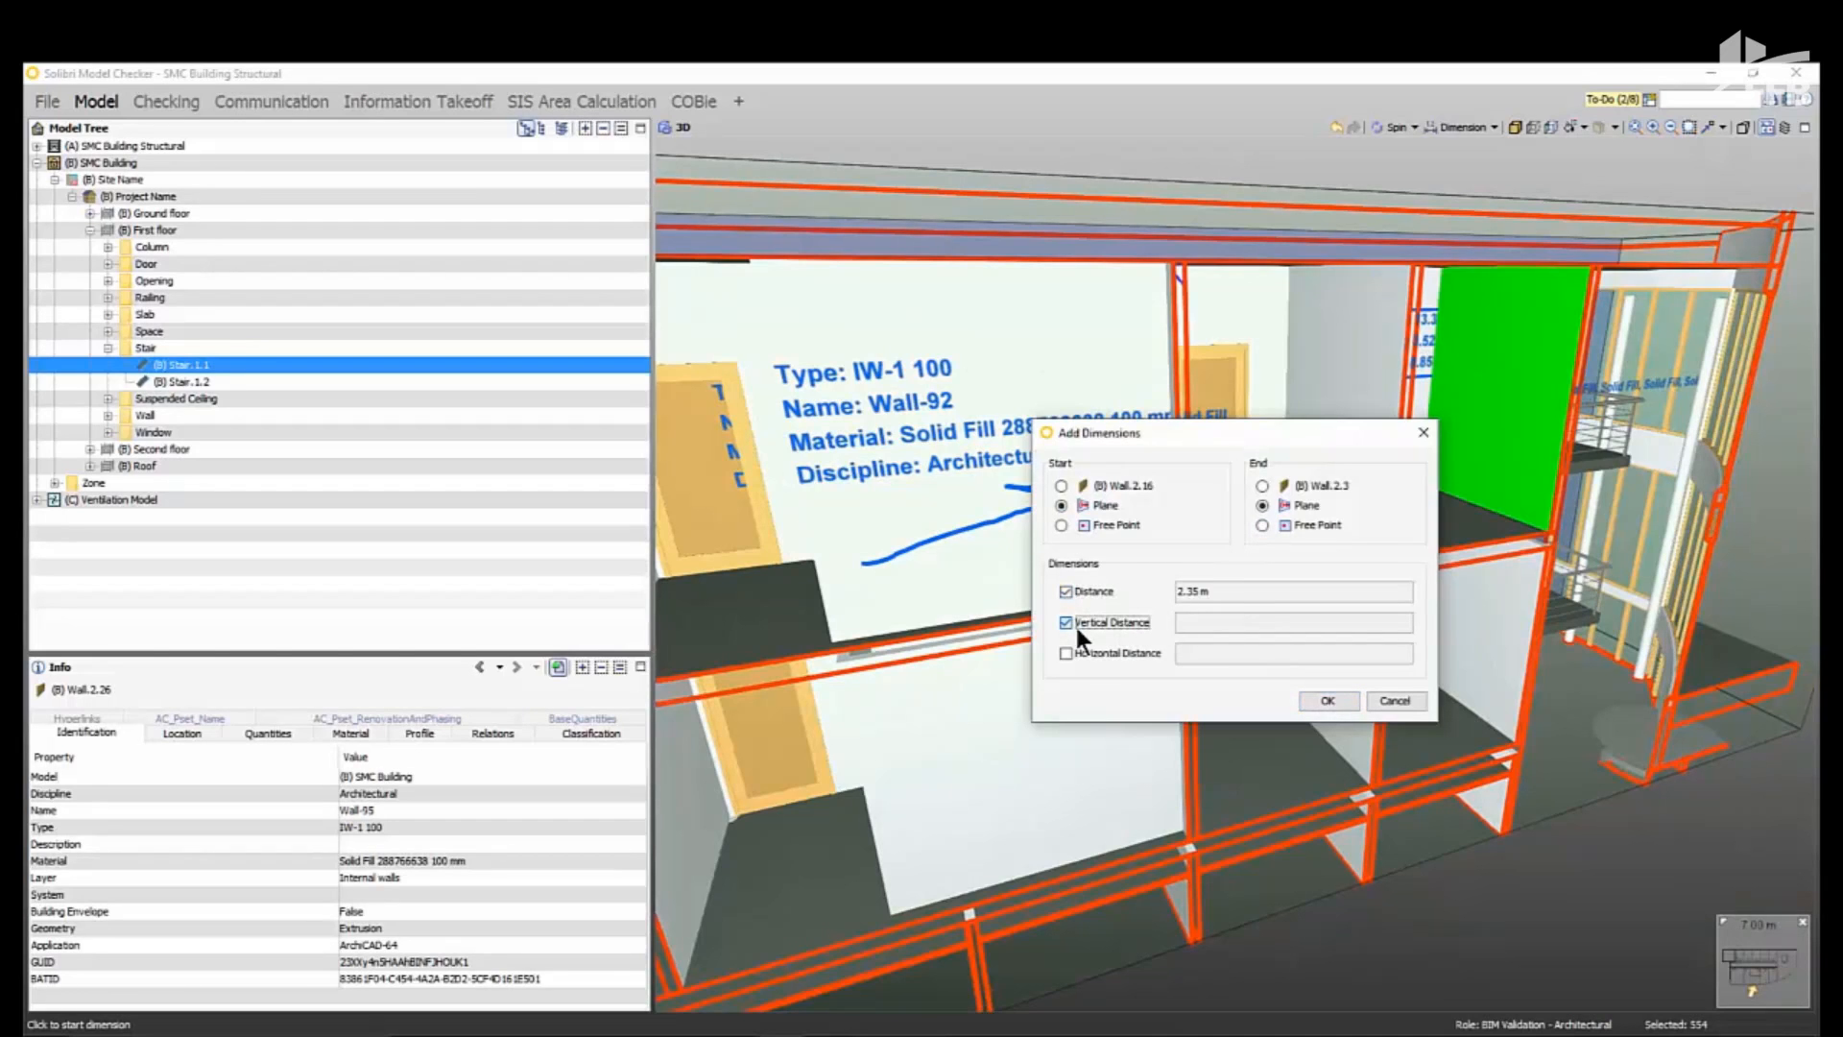
pyautogui.click(1066, 653)
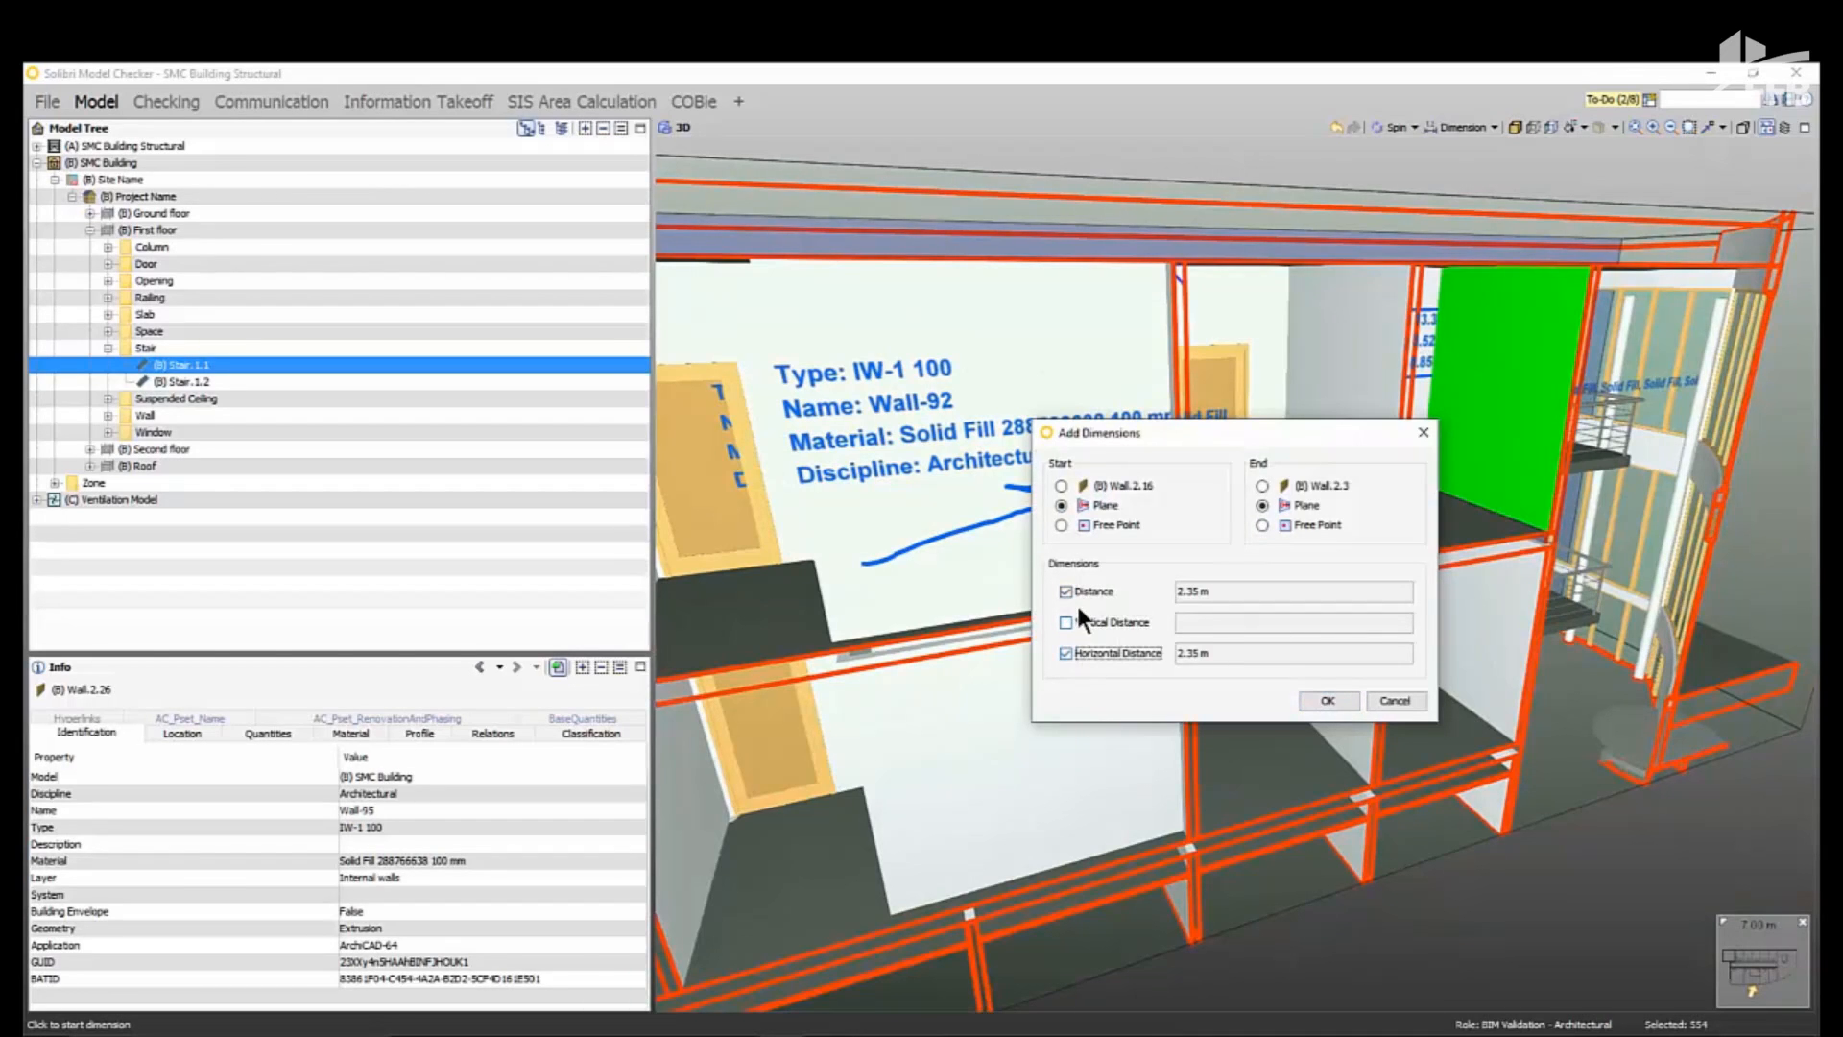
pyautogui.click(1327, 702)
pyautogui.moveTo(1345, 646); pyautogui.dragTo(1149, 626)
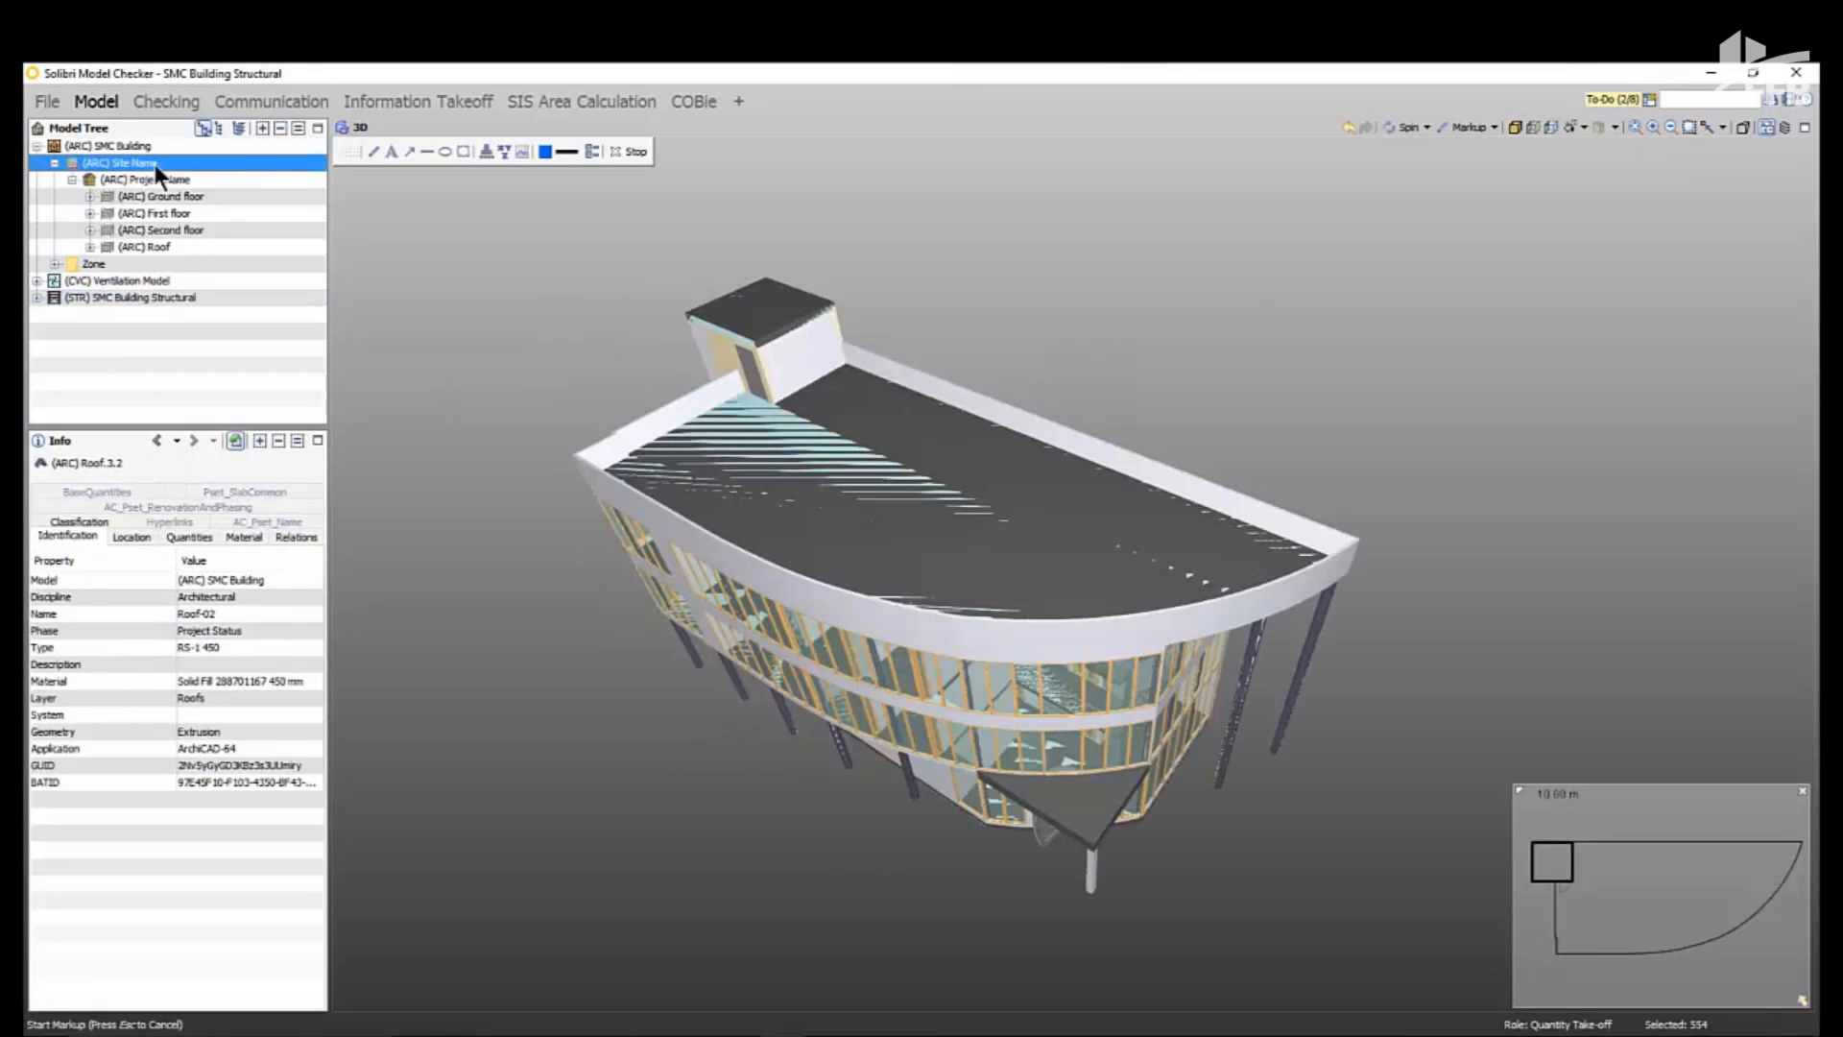
# - Select the site, switch to model checking, collapse the three loaded rulesets and dismiss the To-Do list
pyautogui.click(154, 164)
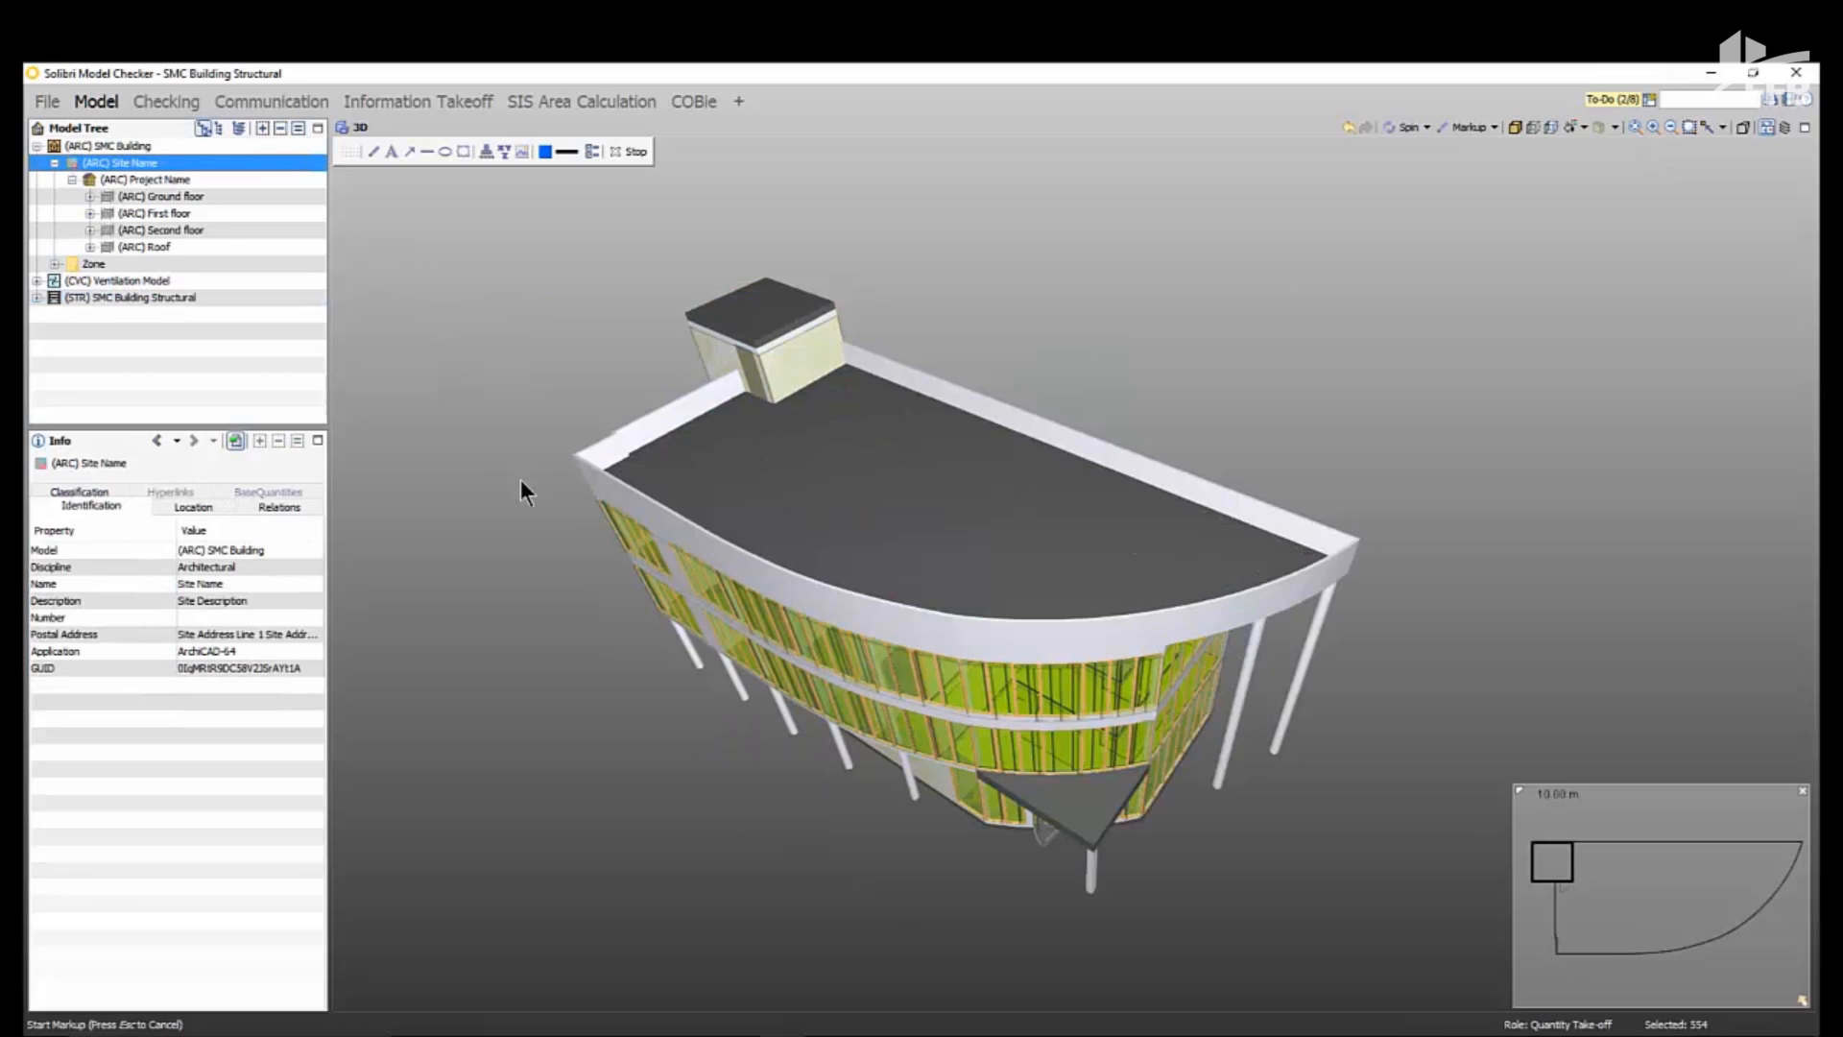
pyautogui.click(173, 102)
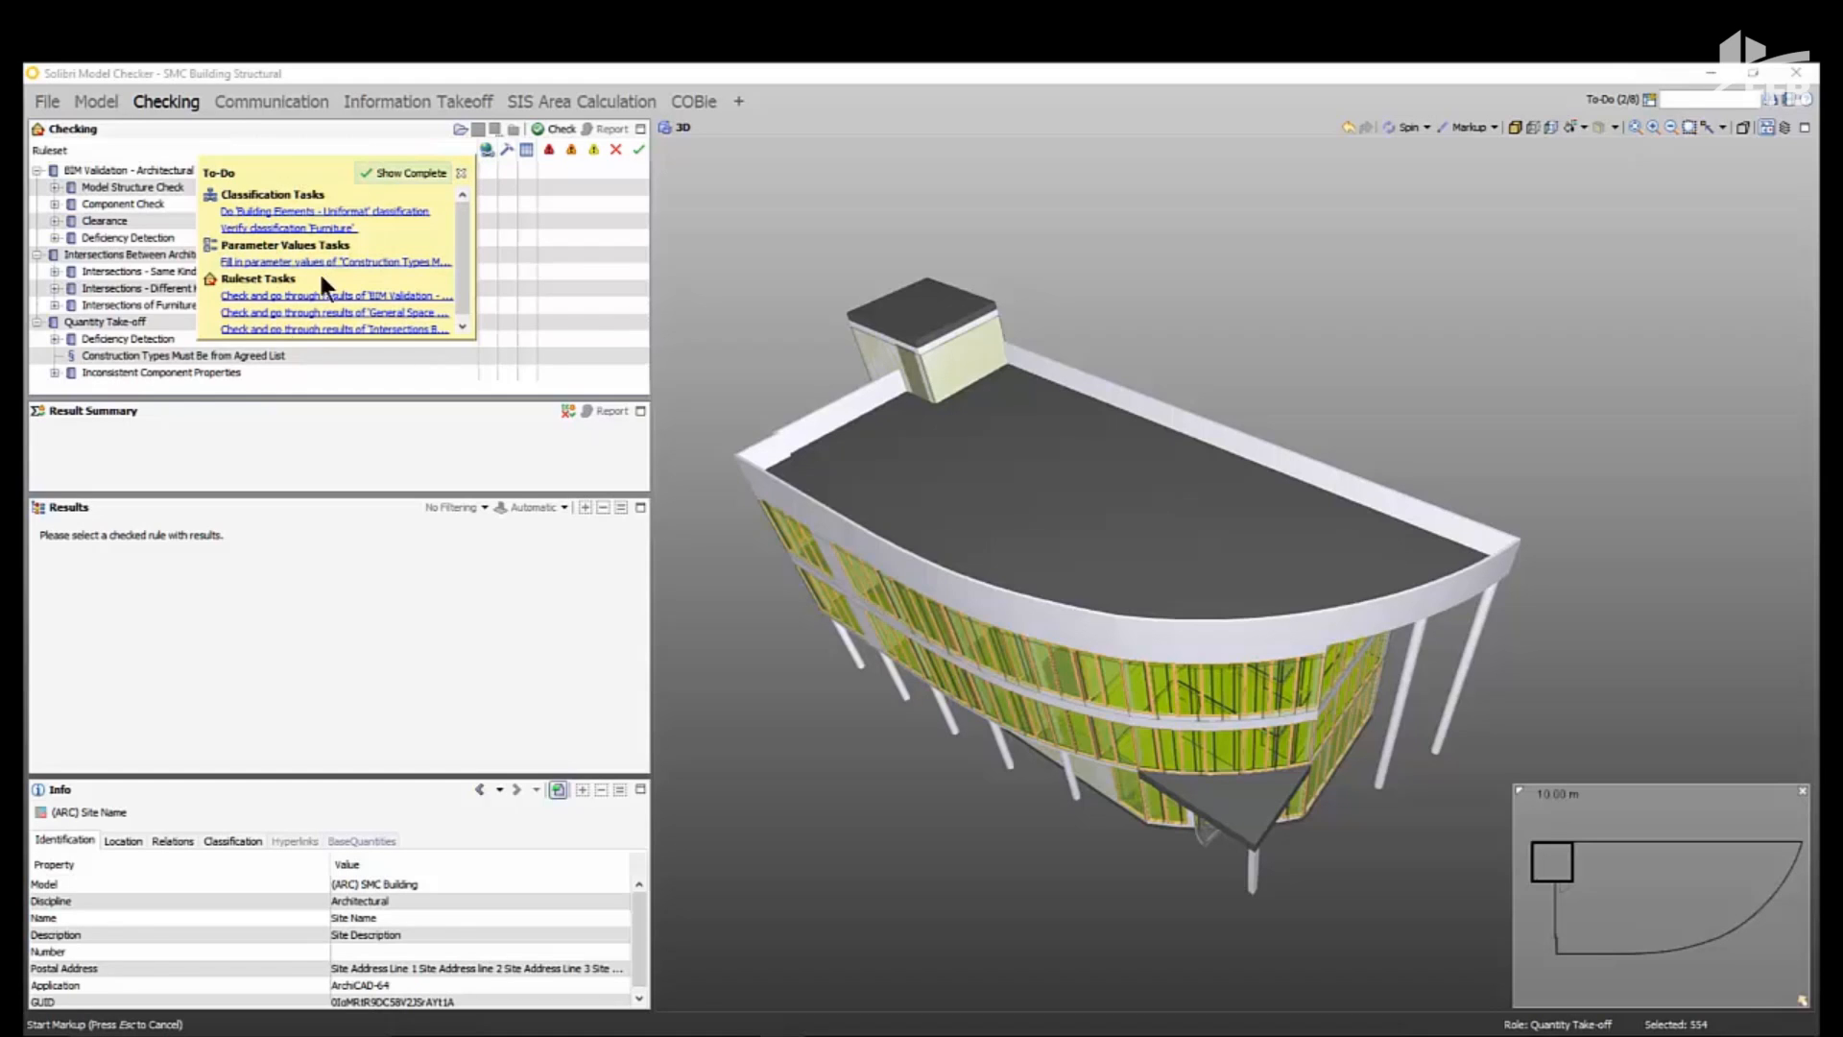
pyautogui.click(114, 320)
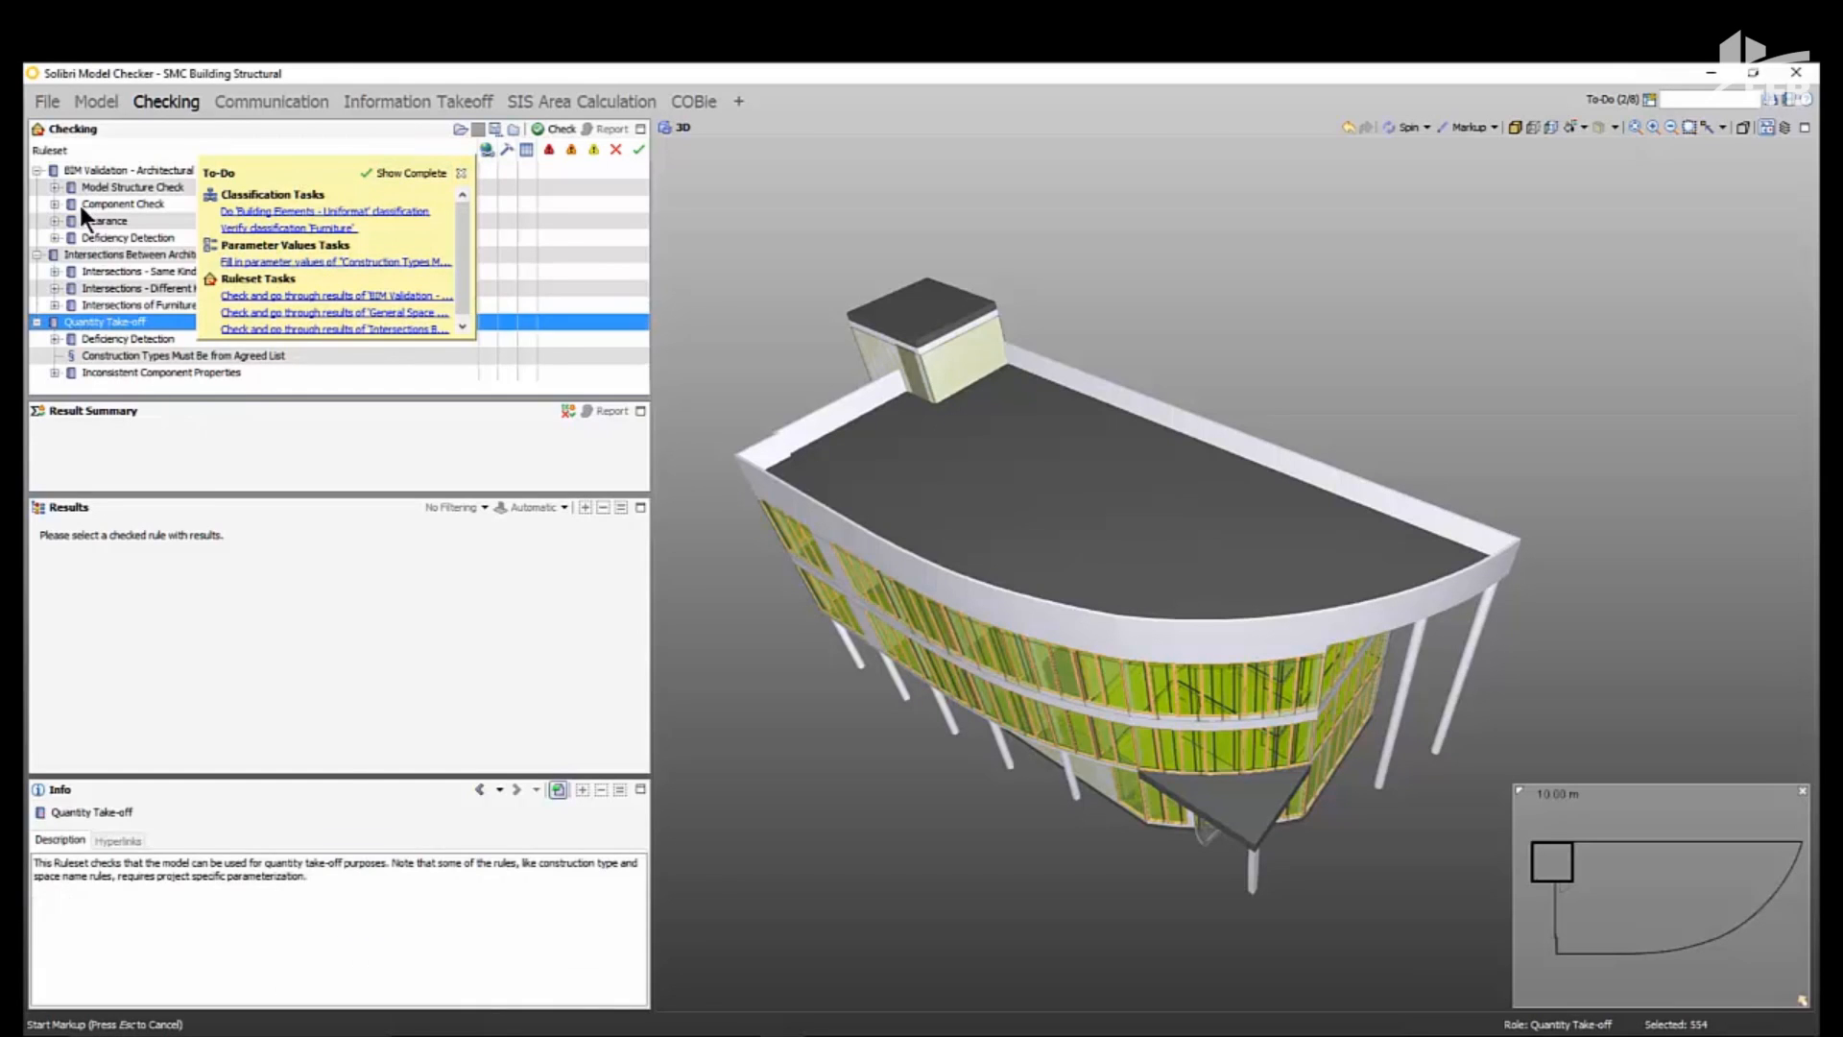
pyautogui.click(37, 170)
pyautogui.click(36, 186)
pyautogui.click(36, 203)
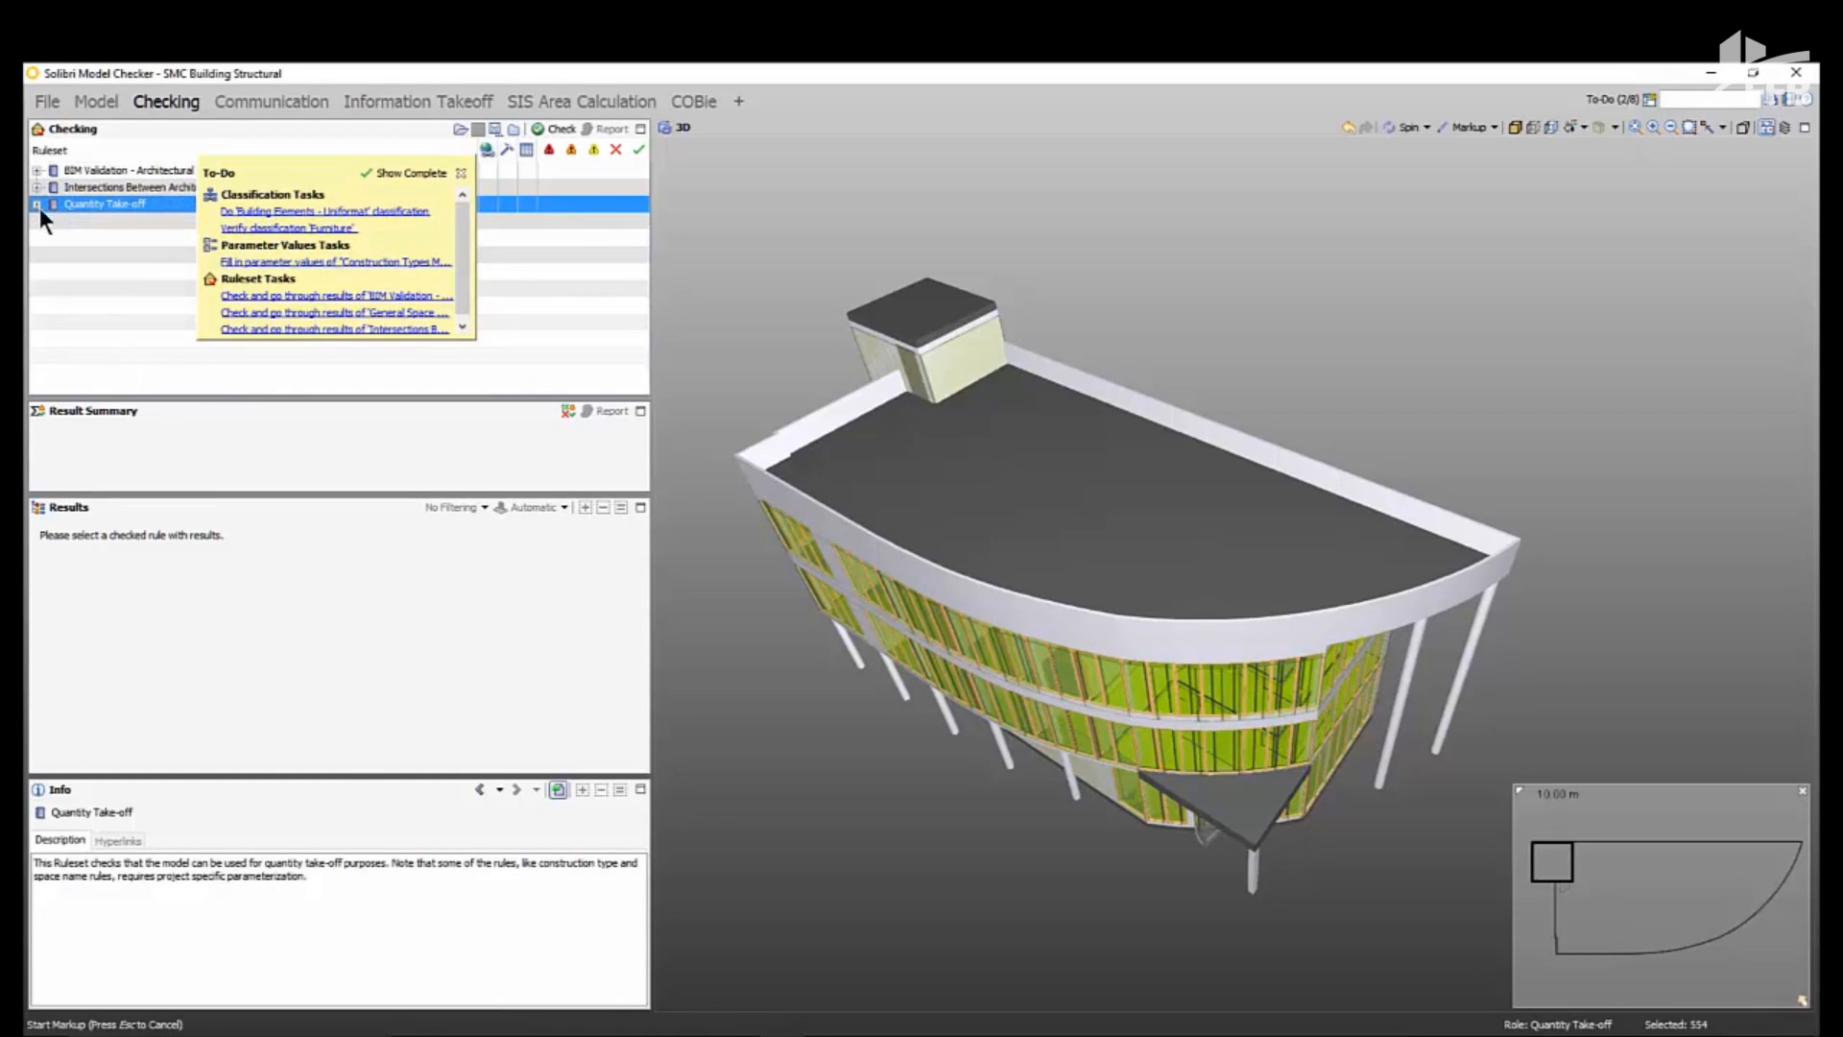
pyautogui.click(461, 173)
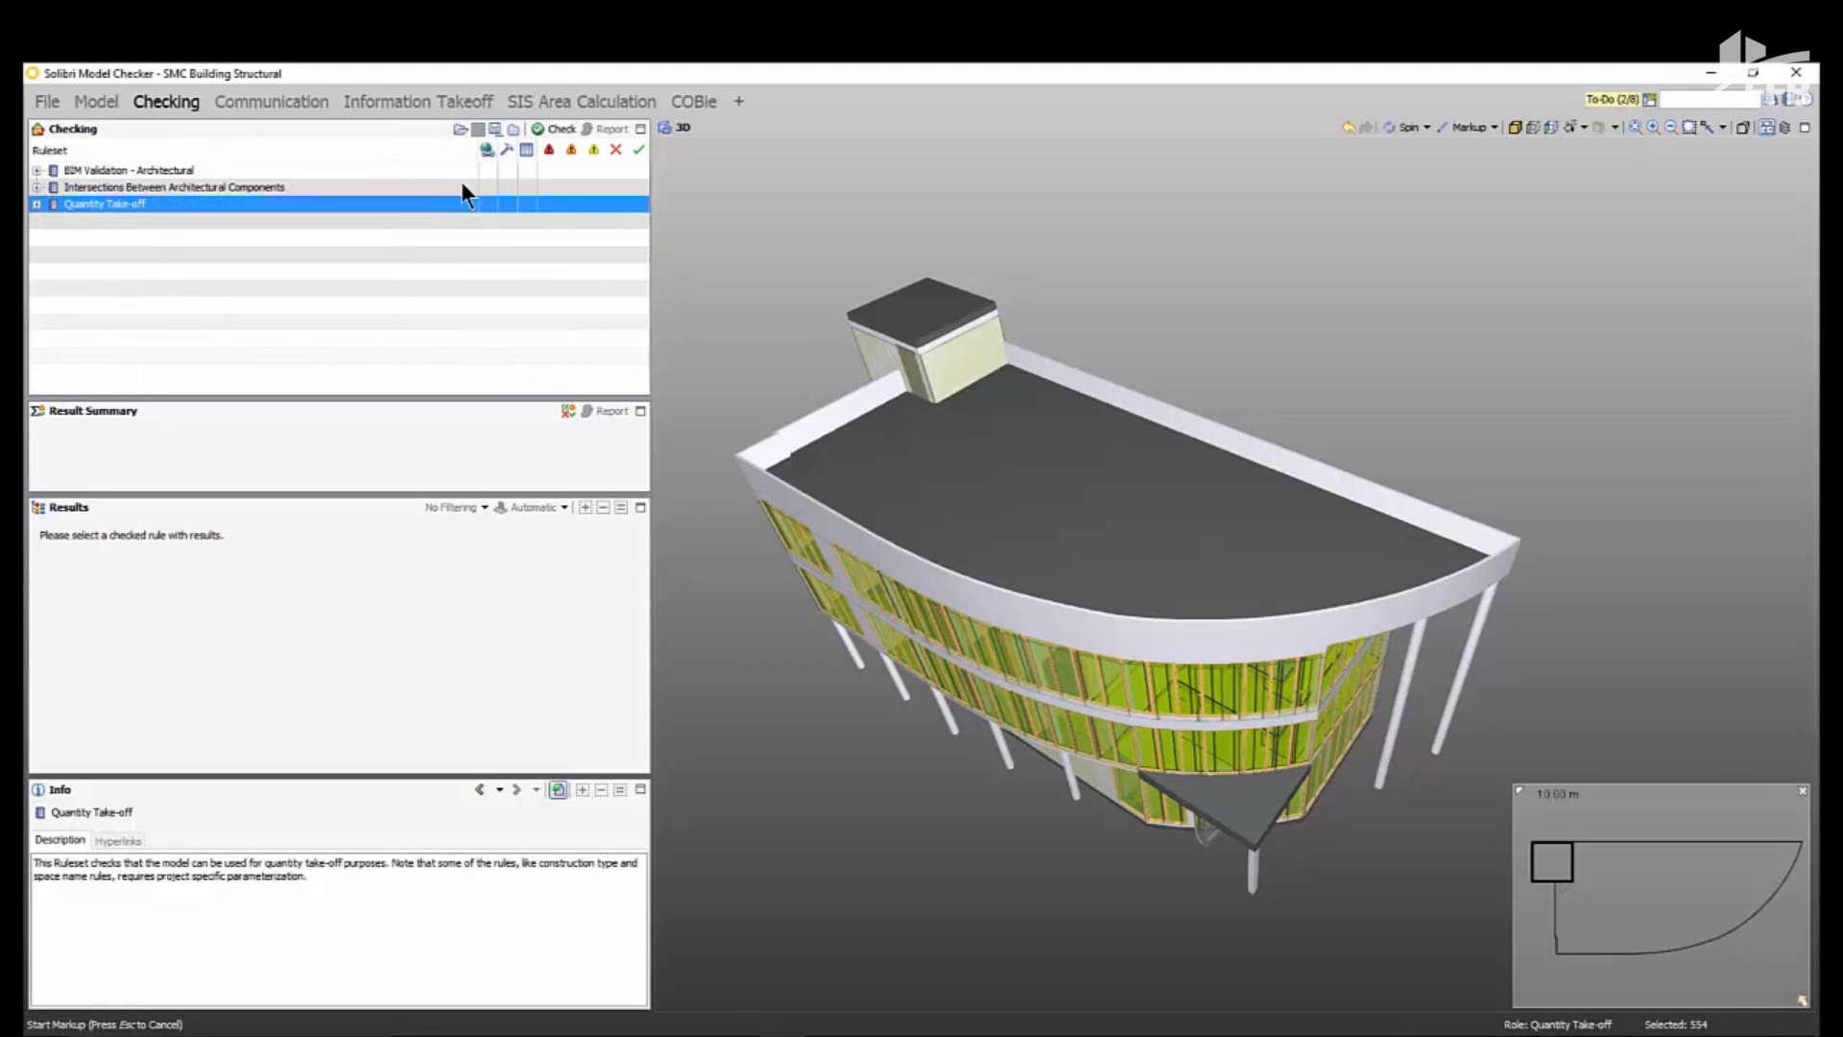
# - Add the GettingStarted.cset ruleset to the rulesets used for checking
pyautogui.click(461, 128)
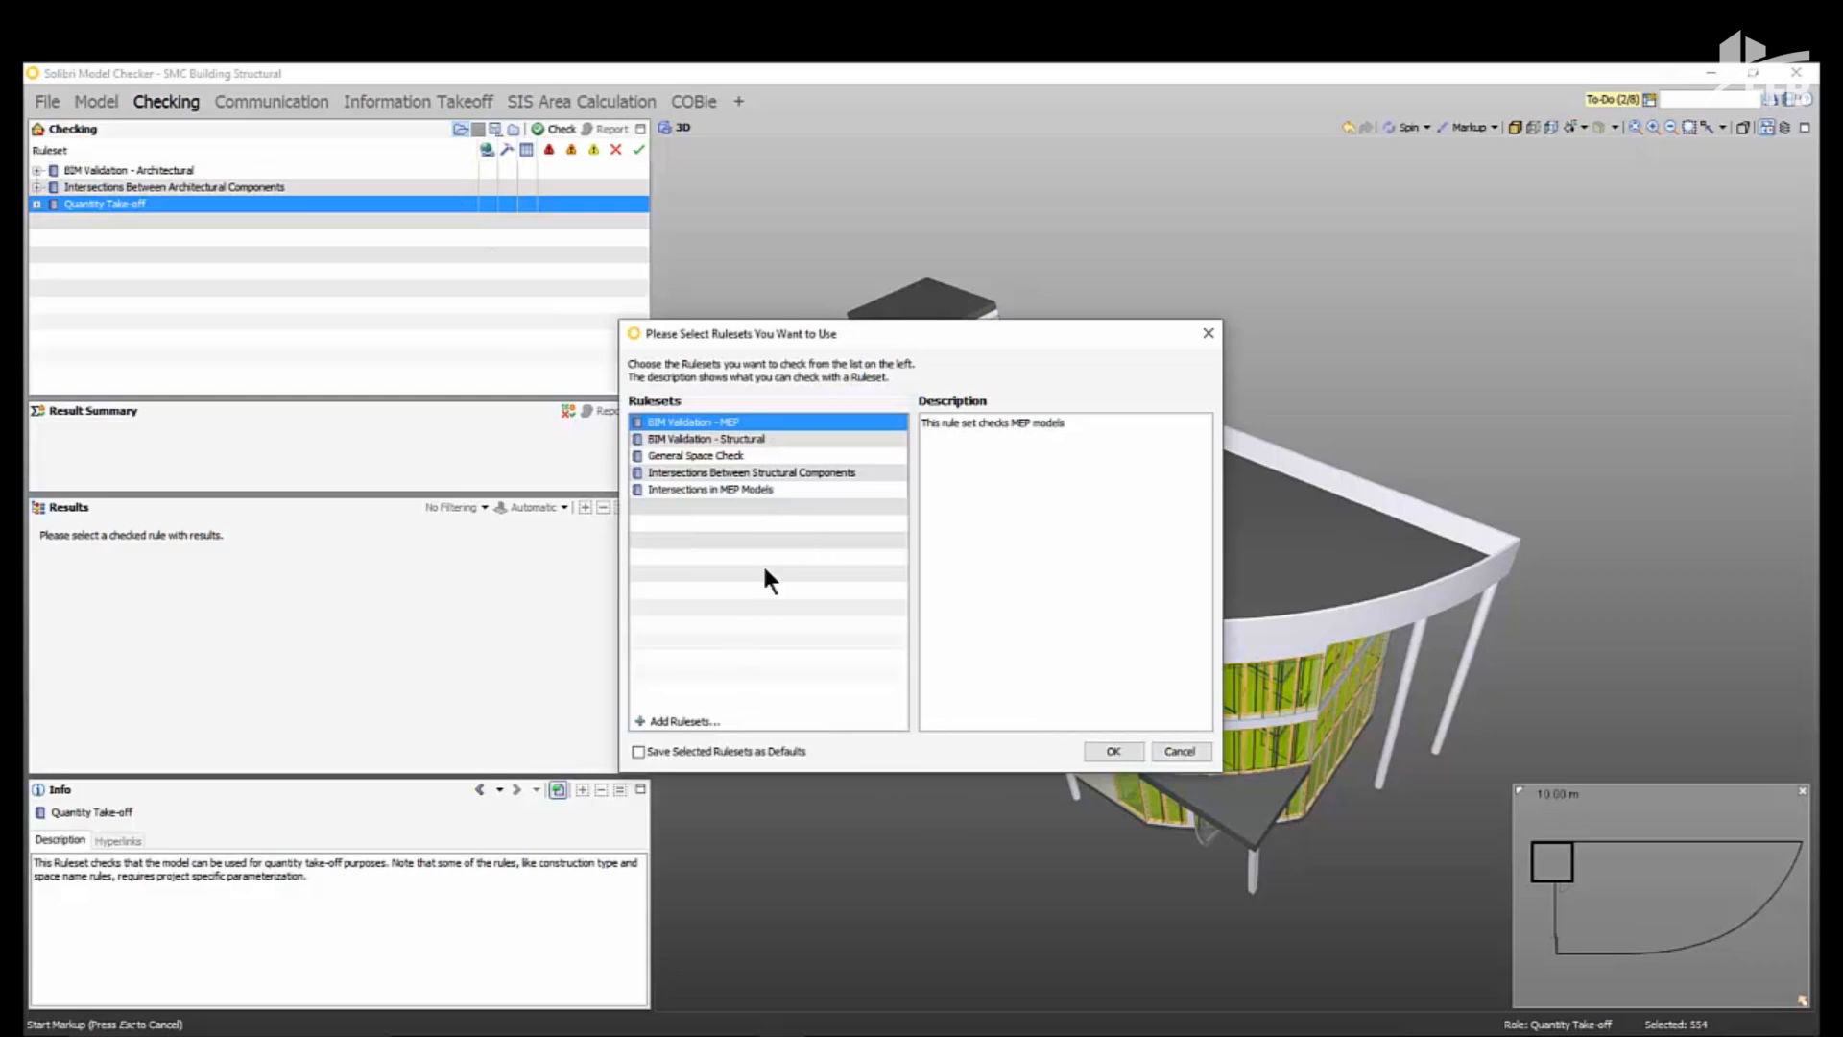
pyautogui.click(682, 721)
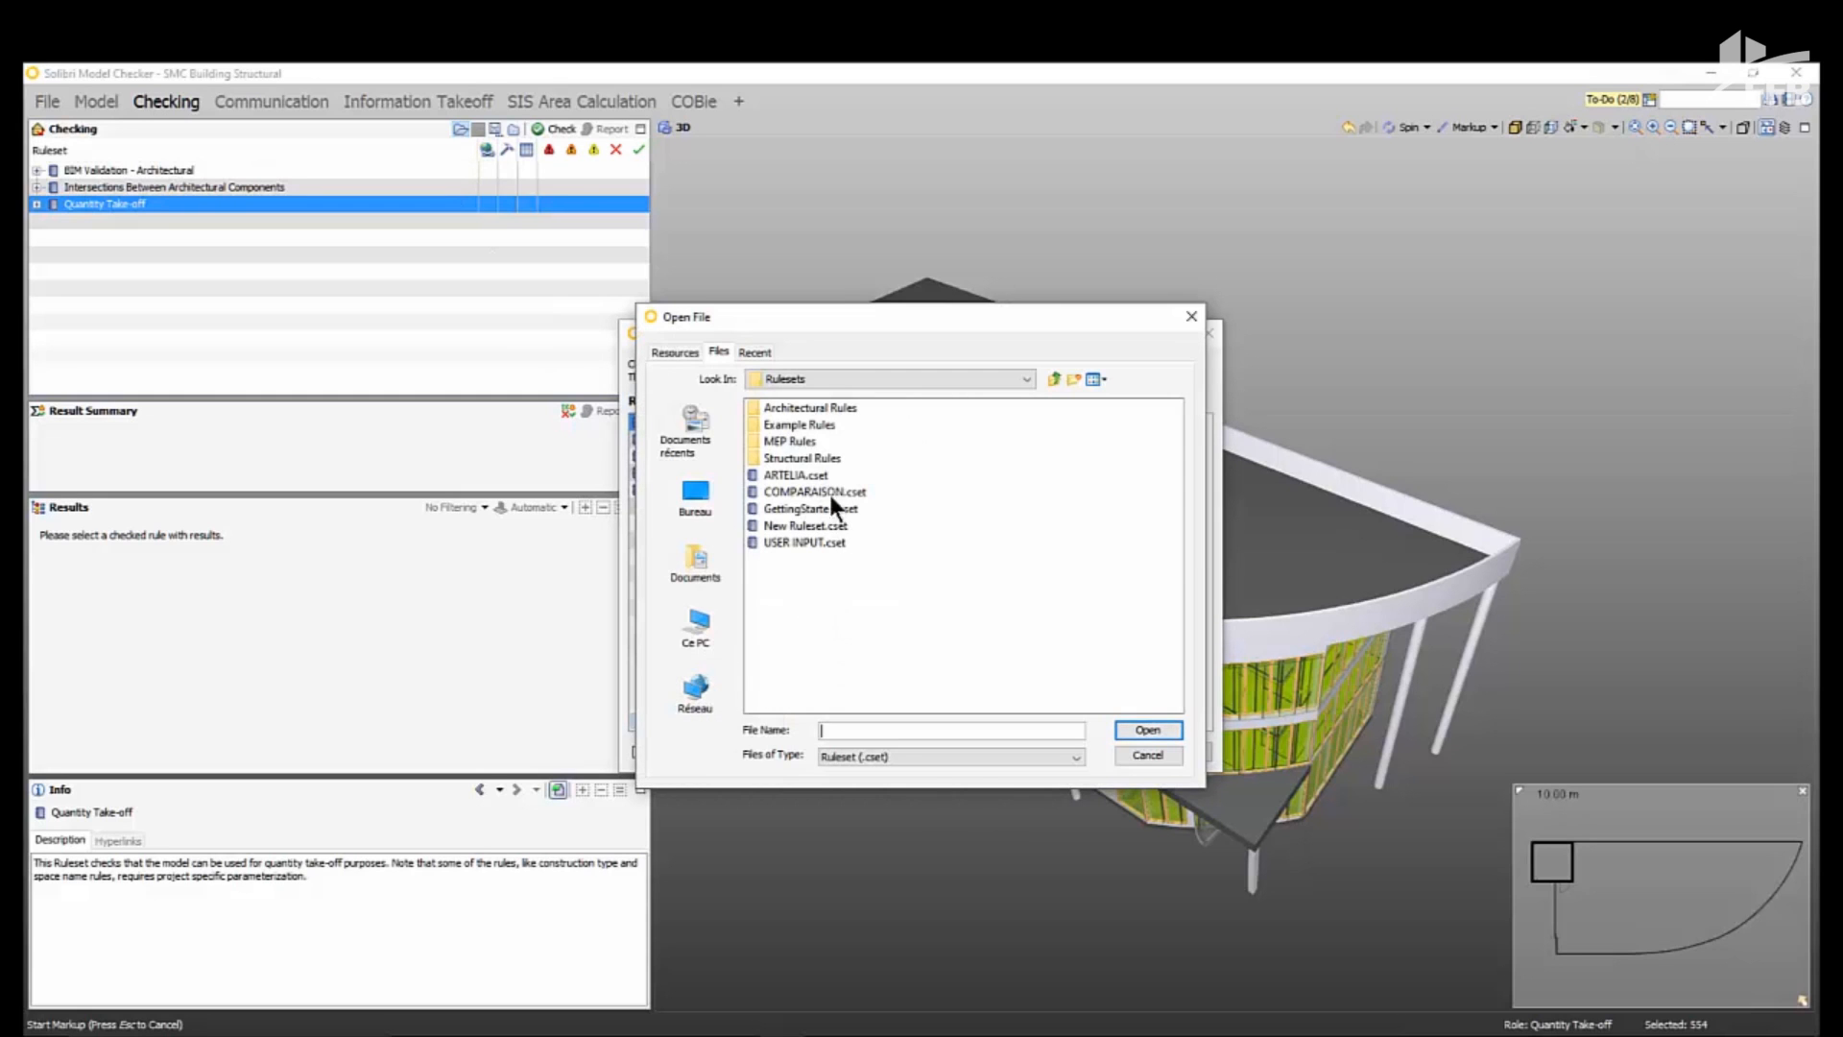
pyautogui.doubleClick(806, 503)
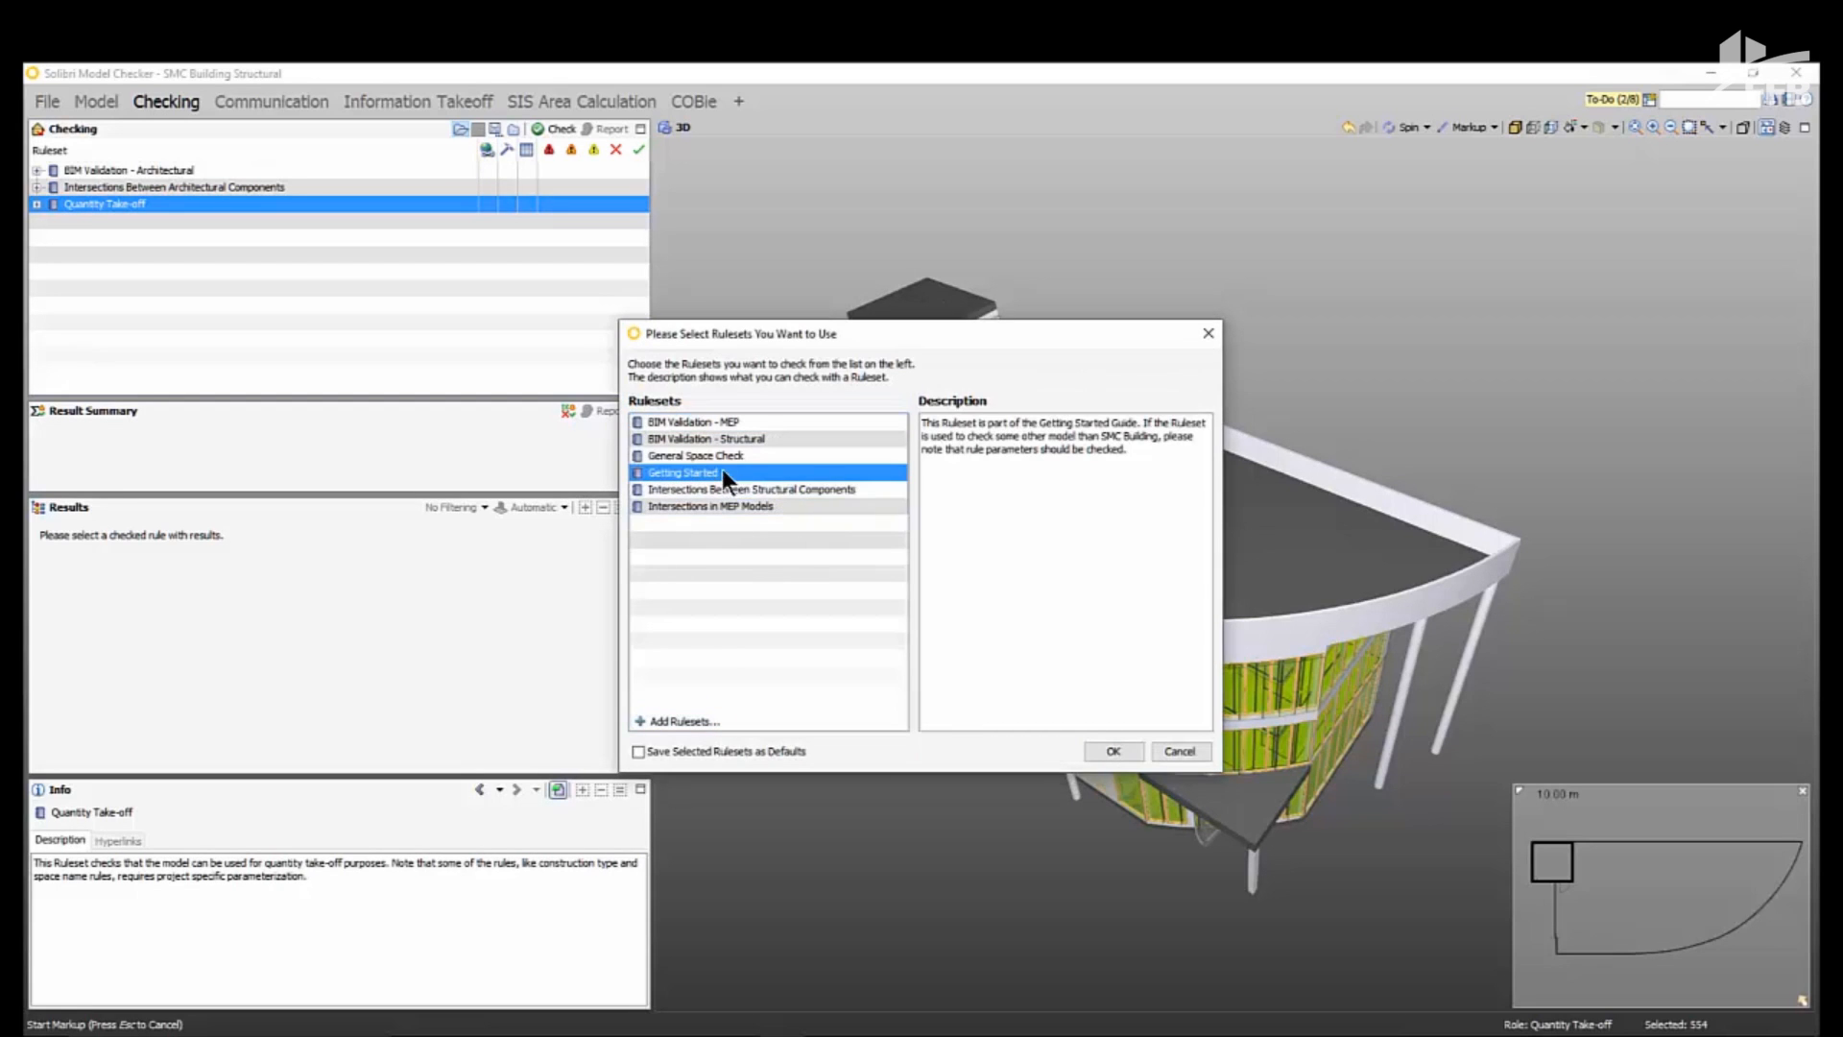
pyautogui.click(1110, 749)
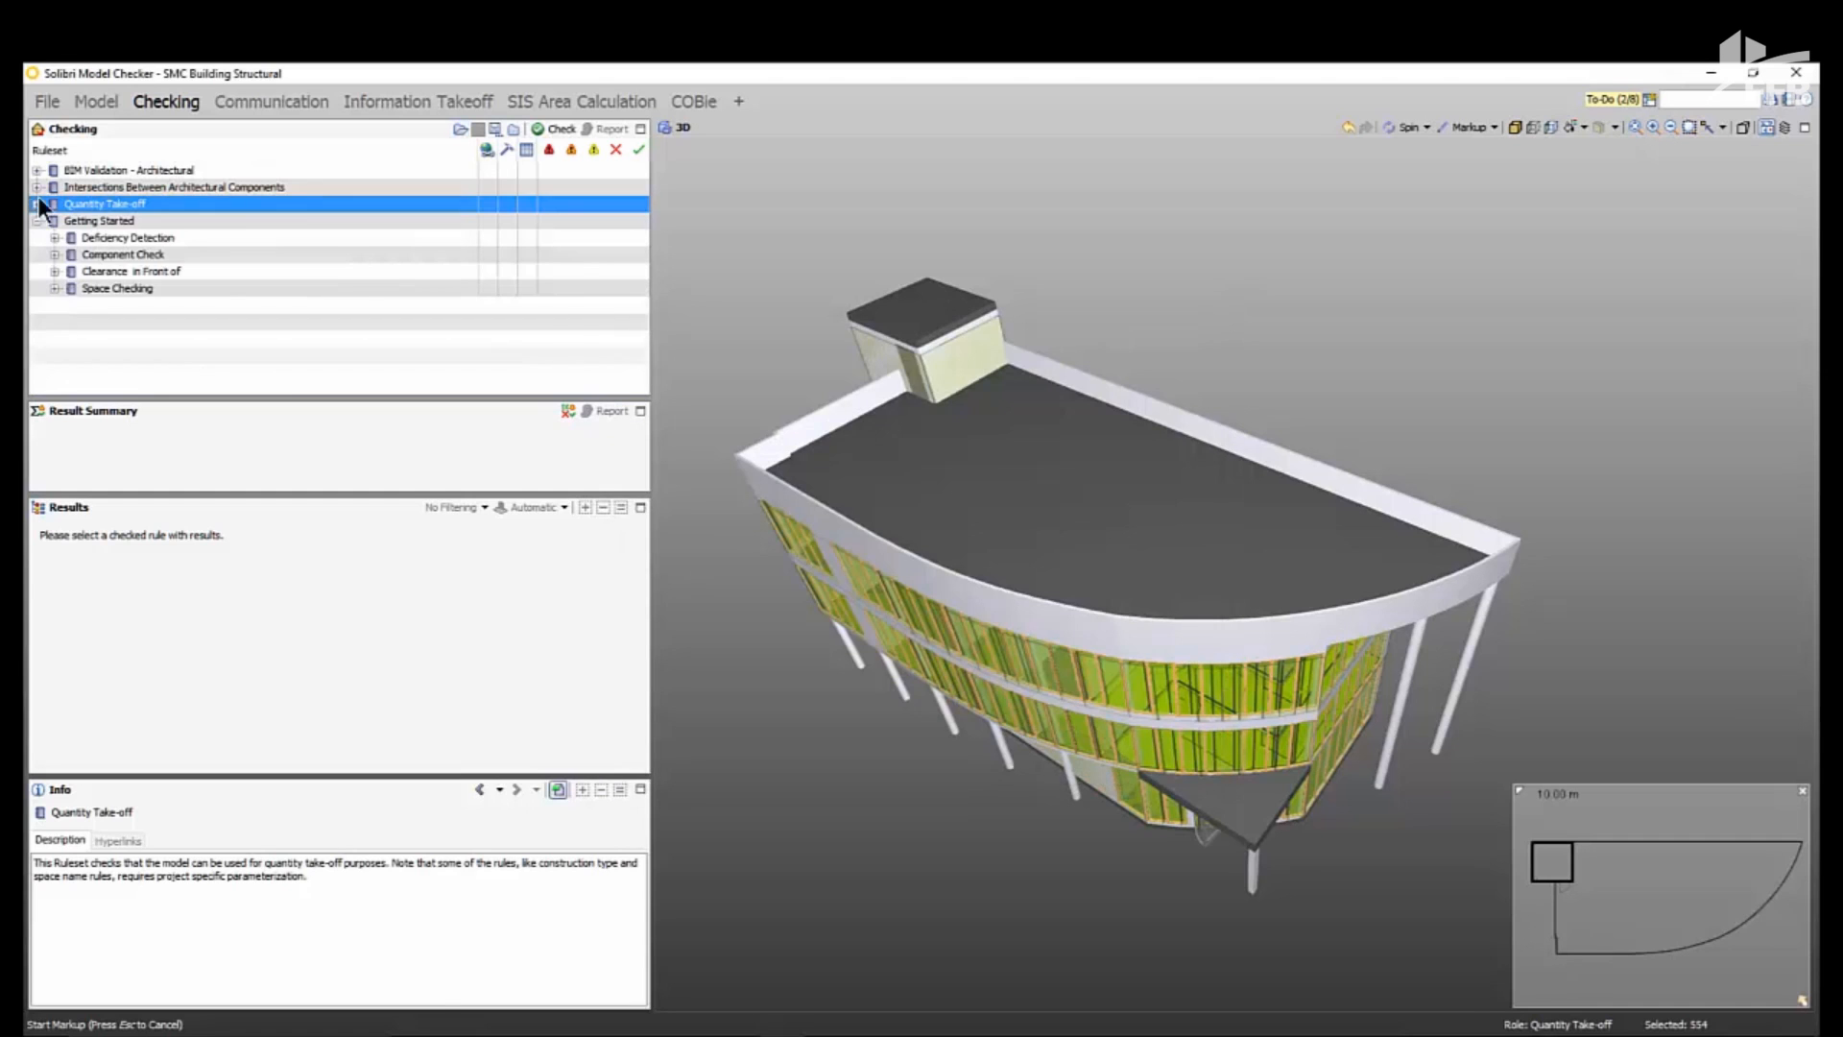
# - Disable the BIM Validation - Architectural, Intersections Between Architectural Components and Quantity Take-off rulesets
pyautogui.click(84, 170)
pyautogui.keyDown('shift'); pyautogui.click(89, 204); pyautogui.keyUp('shift')
pyautogui.rightClick(89, 204)
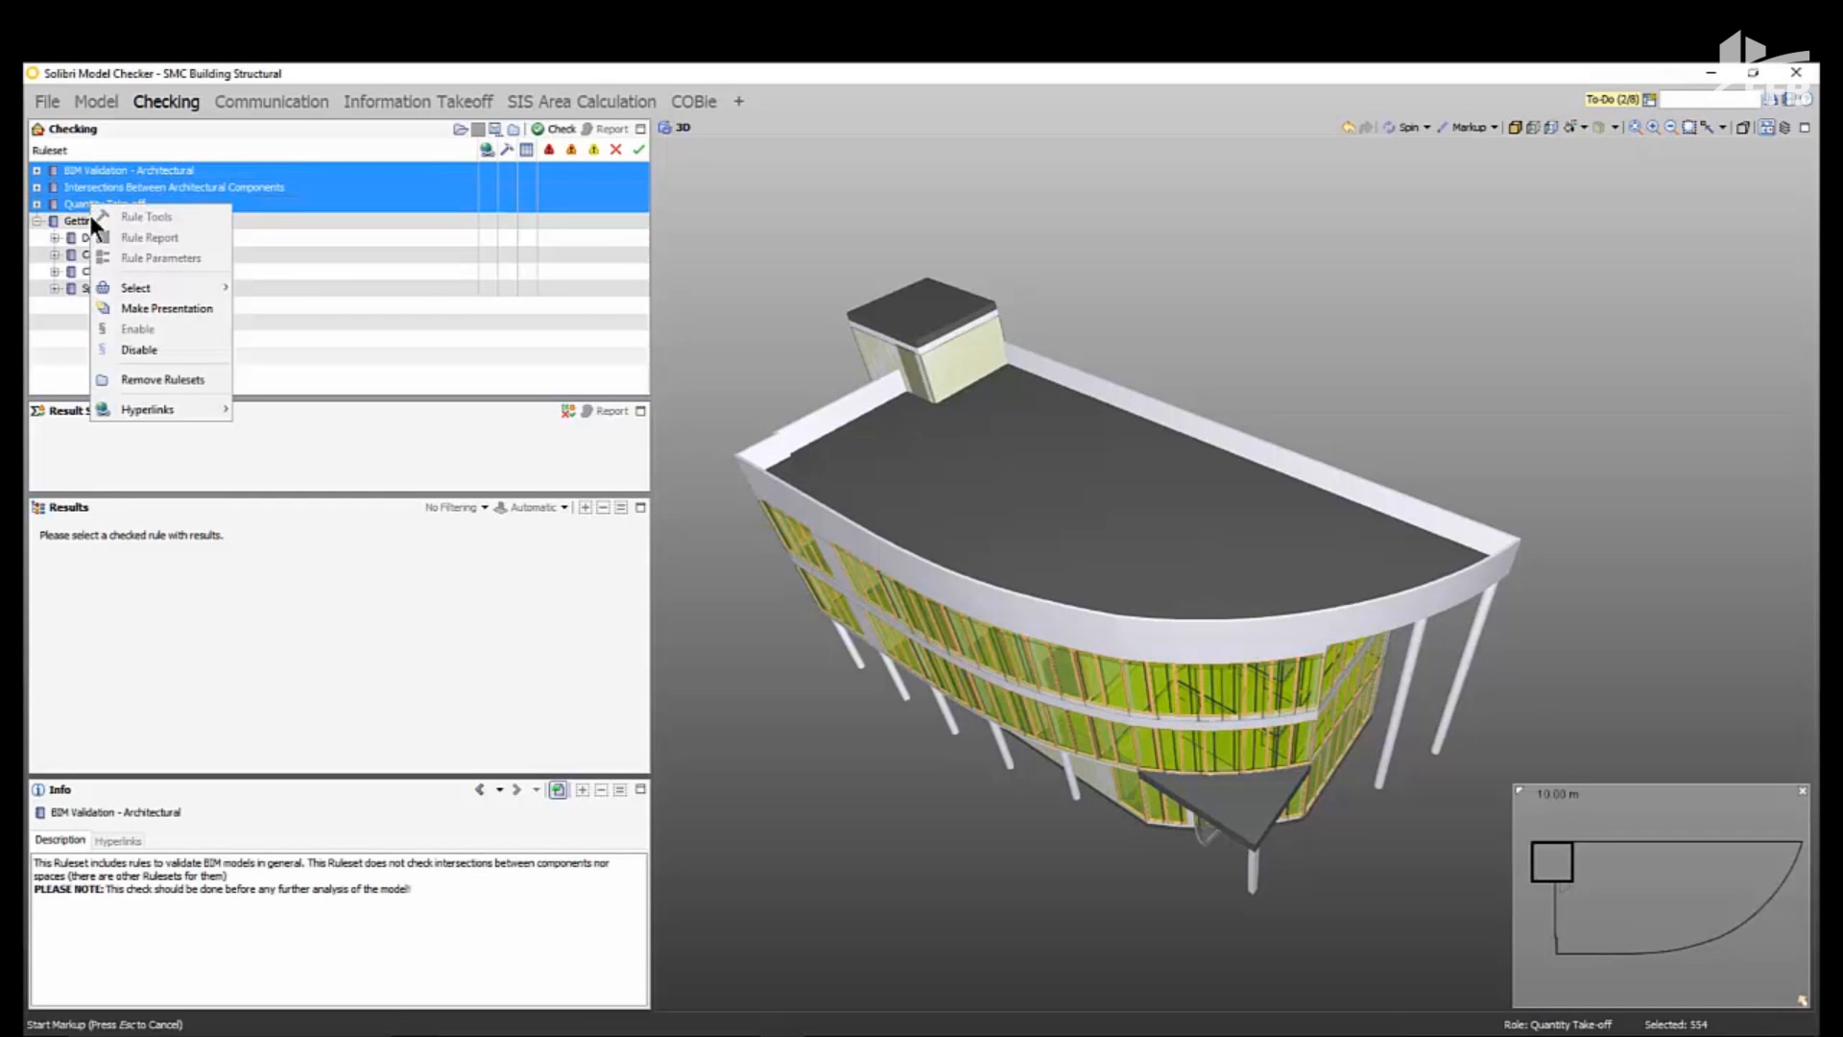
pyautogui.click(119, 349)
# - Run the check on the model with the Getting Started ruleset and accept its description notice
pyautogui.click(73, 220)
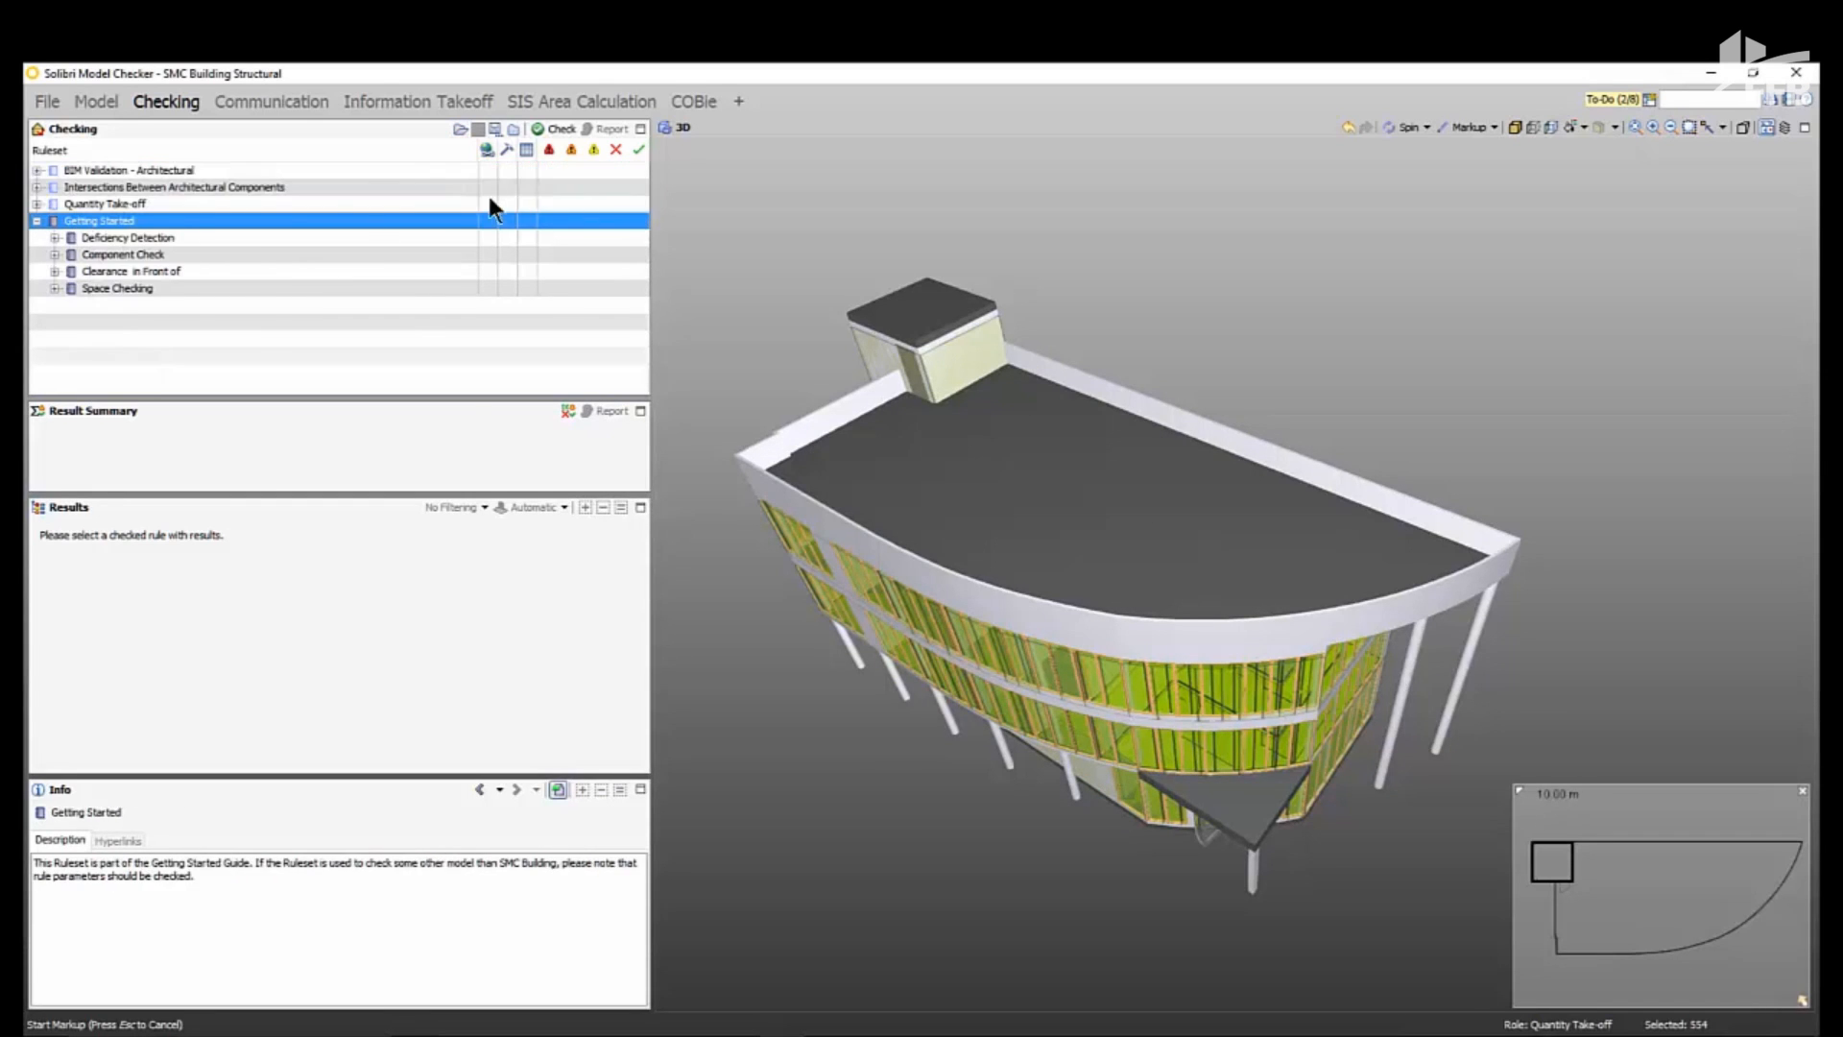
pyautogui.click(555, 129)
pyautogui.click(431, 336)
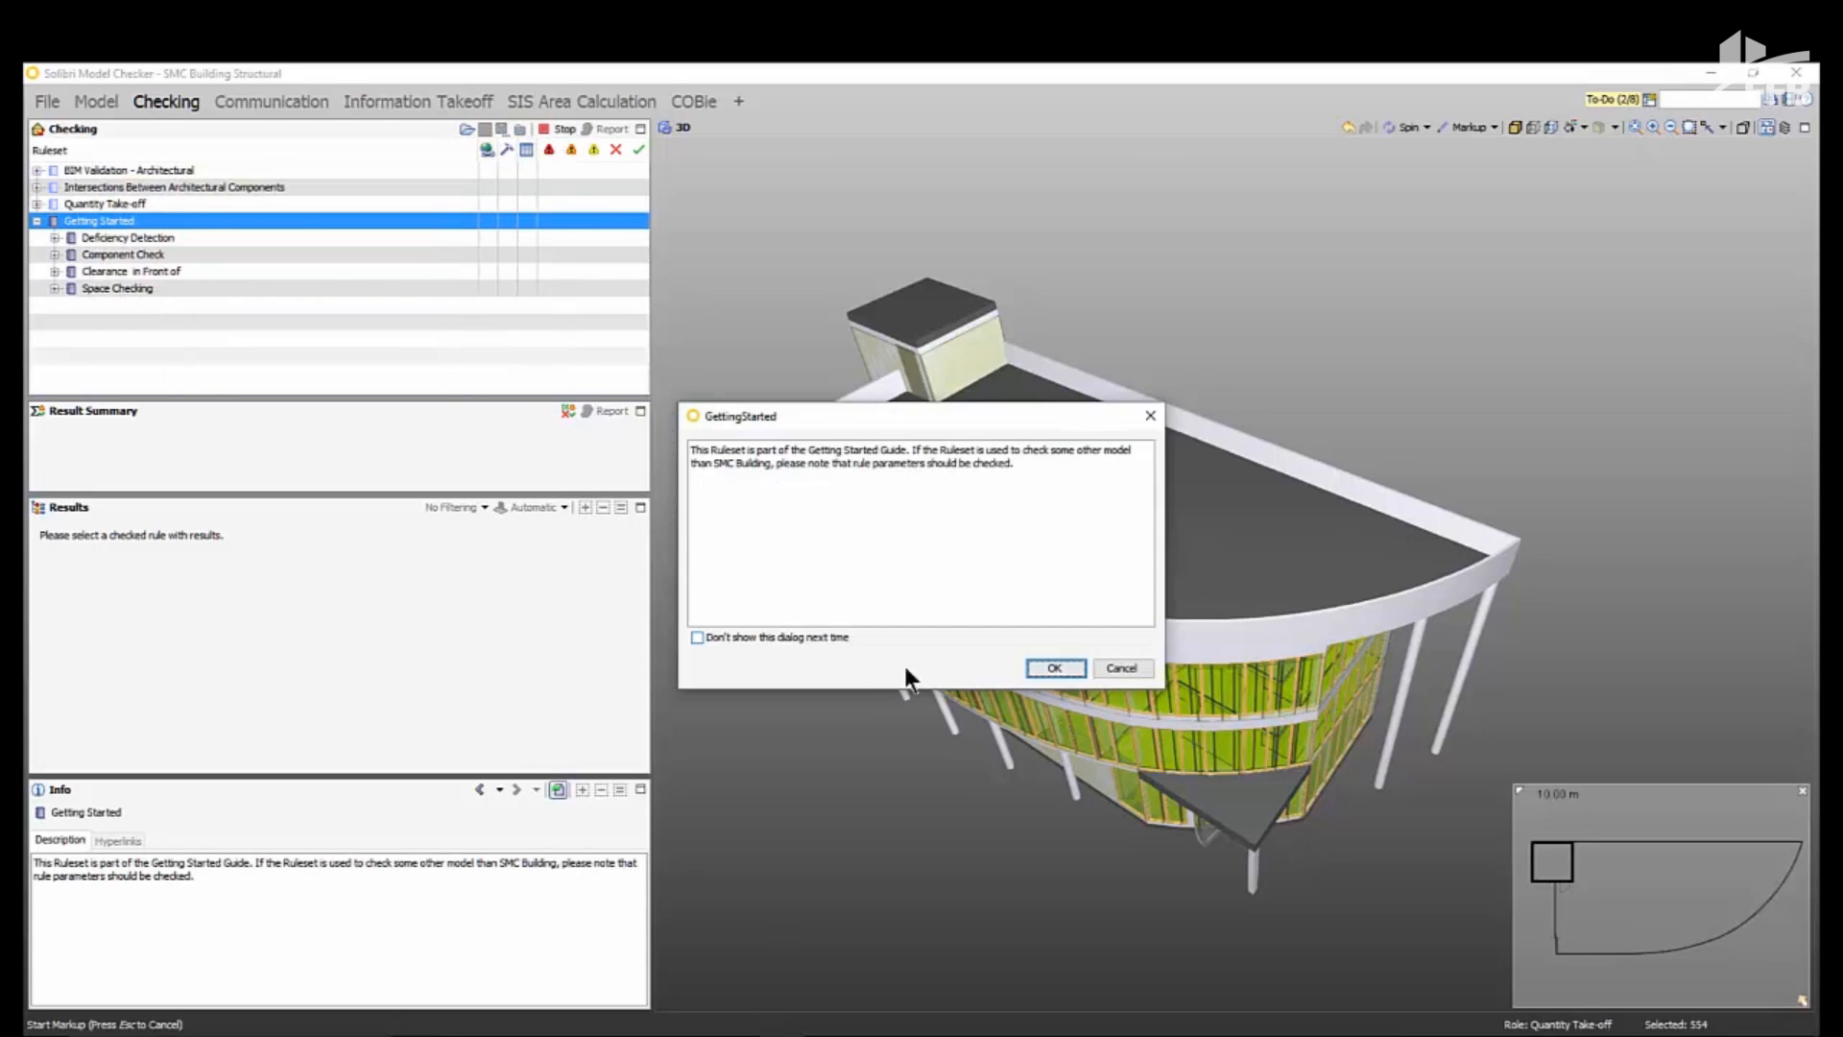
pyautogui.click(1056, 667)
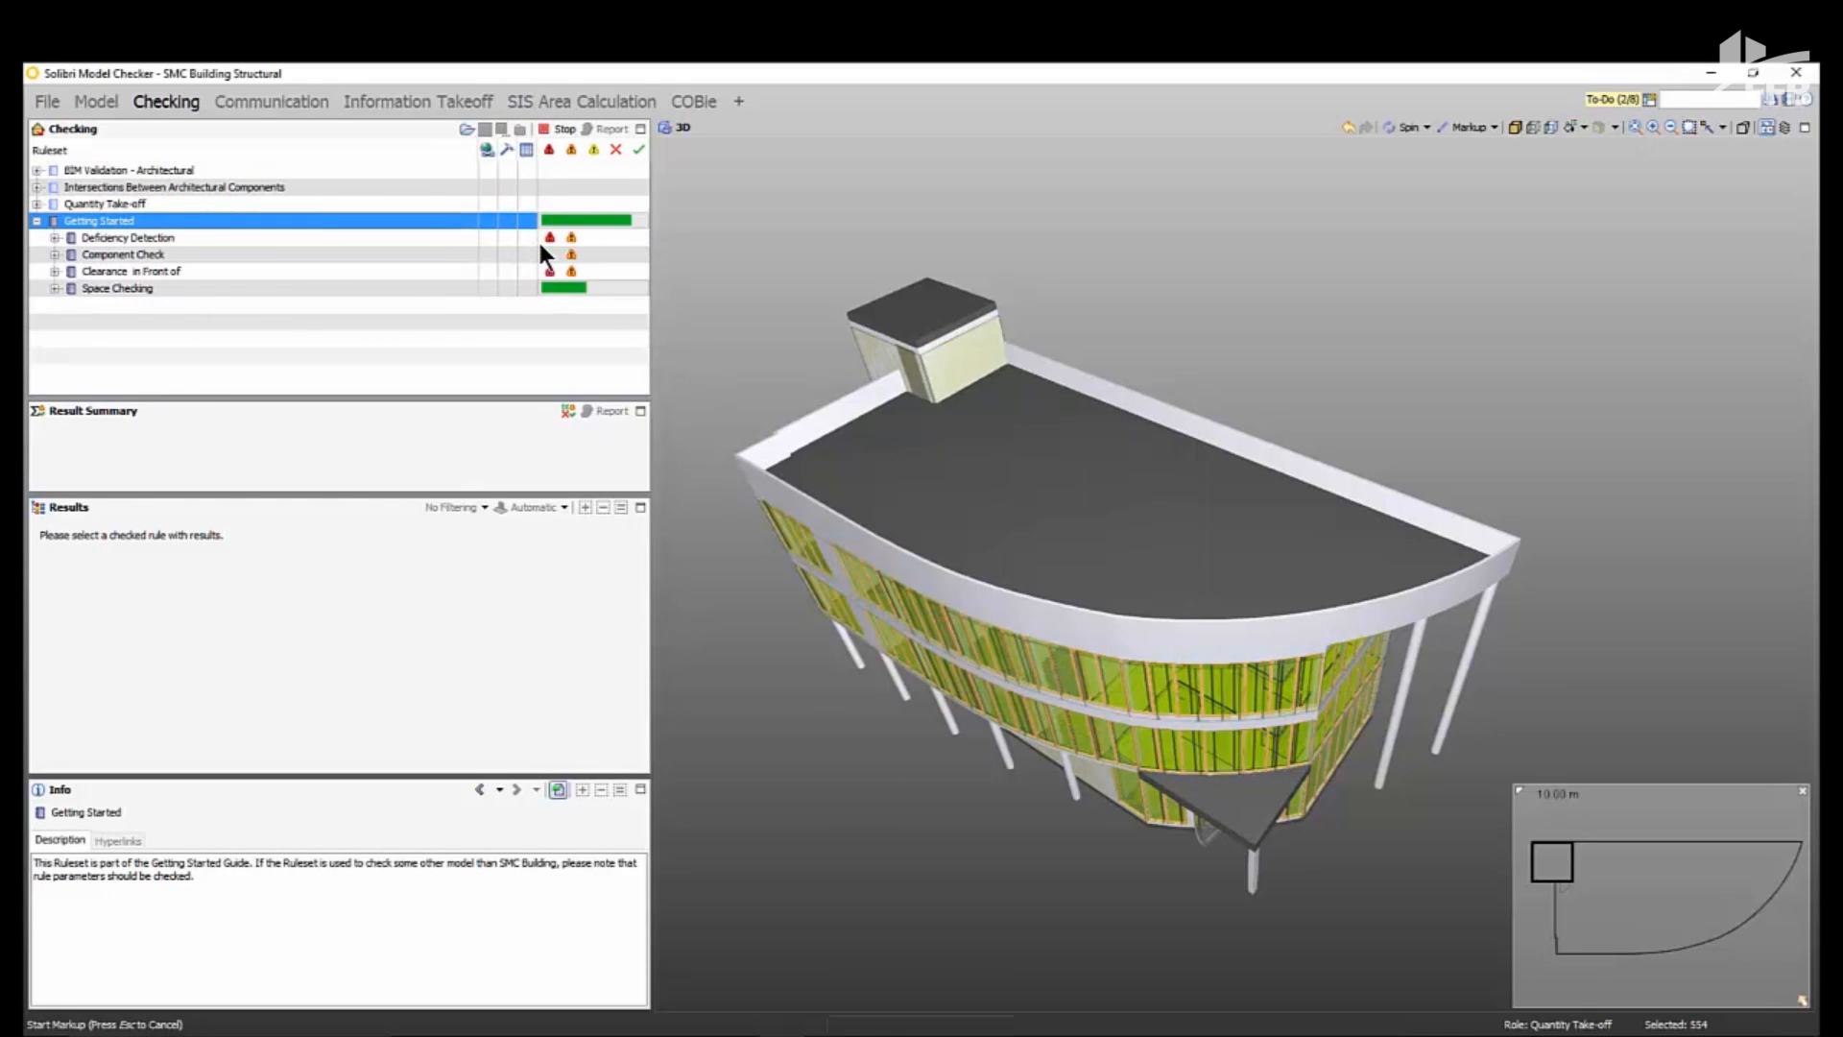
# - Examine the Clearance in Front of Windows results, selecting the issue about suspended ceilings and walls too close to windows
pyautogui.click(54, 271)
pyautogui.click(151, 289)
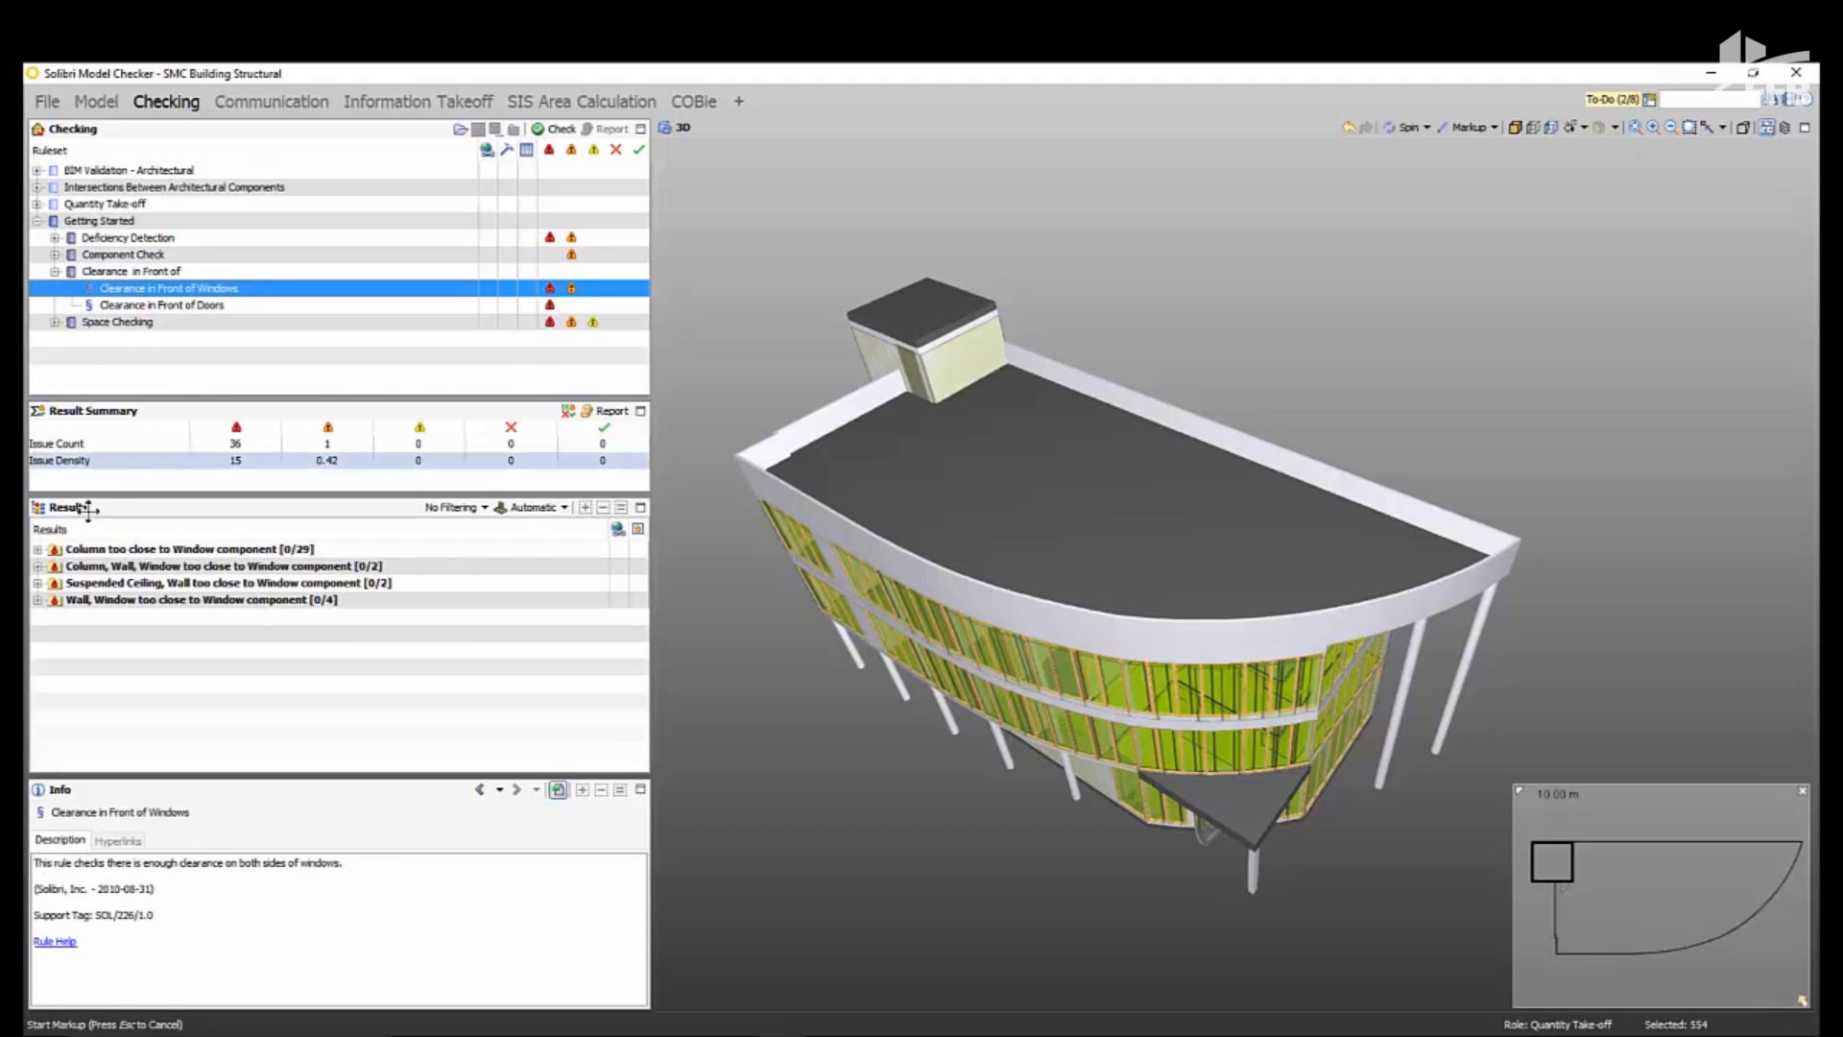
pyautogui.click(123, 581)
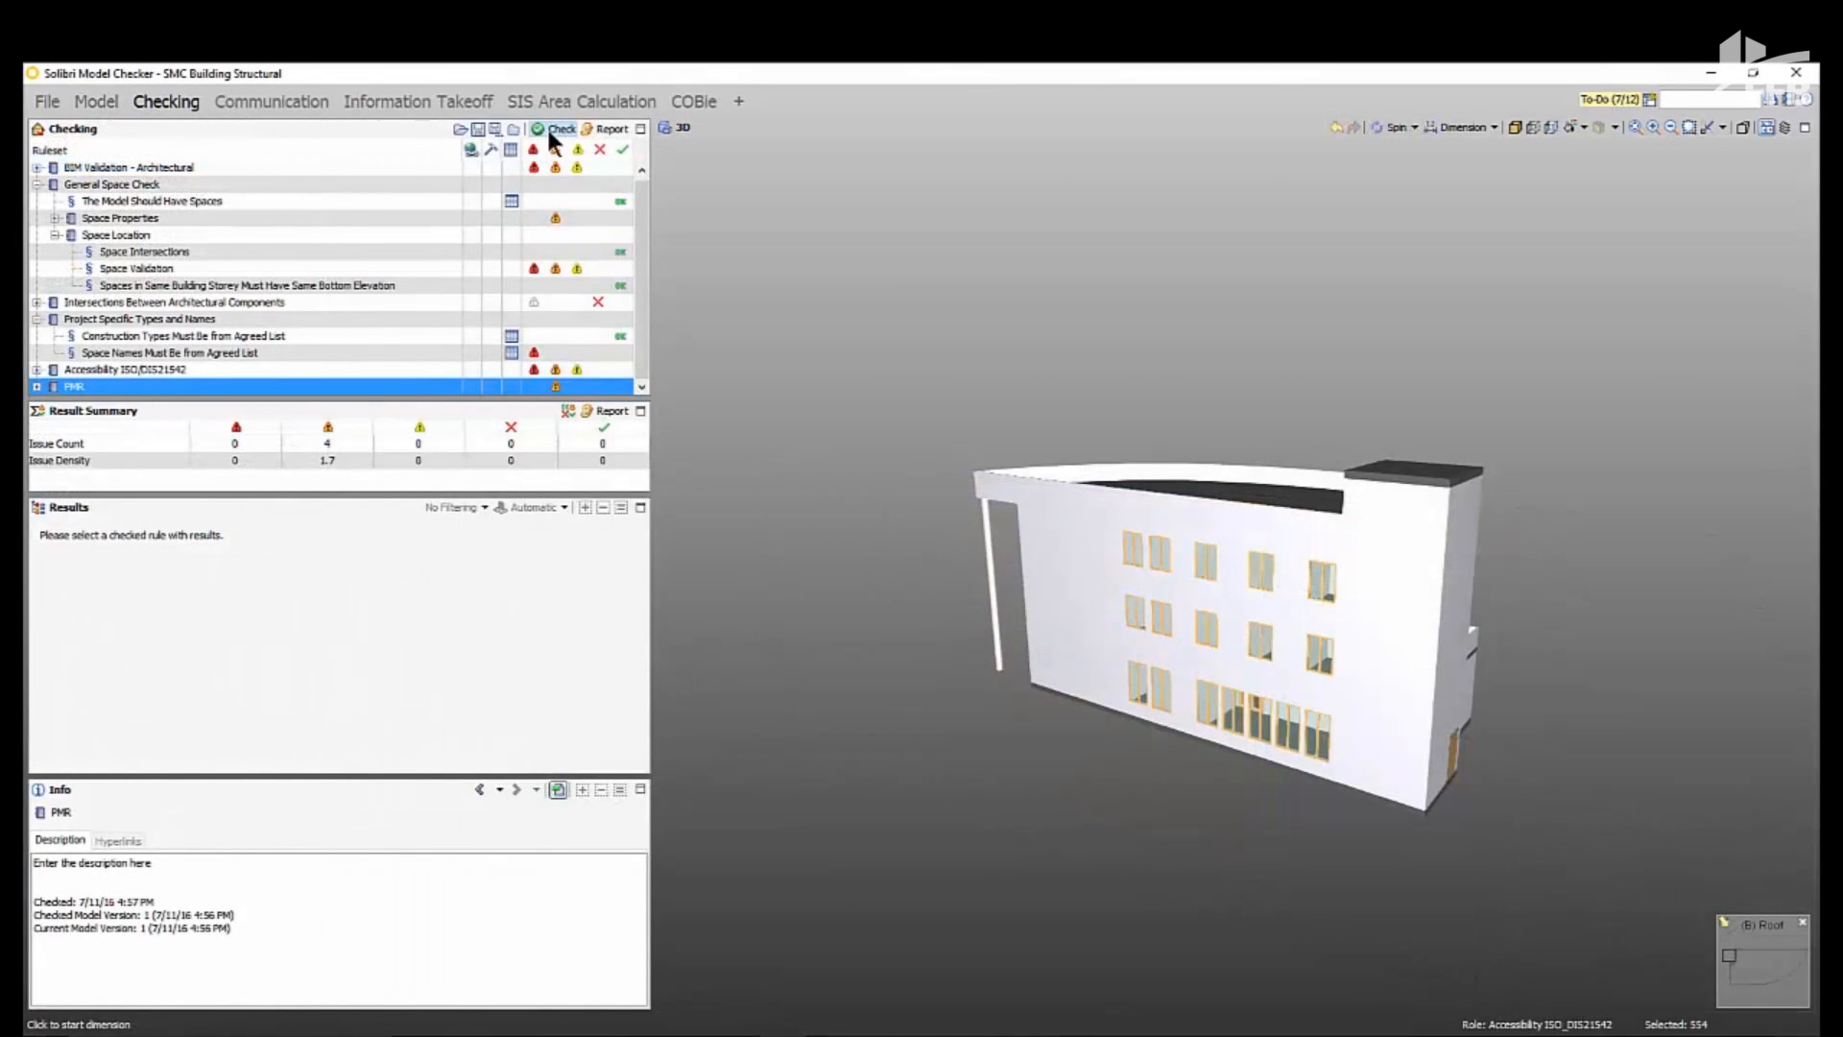
# - Run the model check with the Accessibility ISO/DIS21542 and other loaded rulesets
pyautogui.click(553, 129)
pyautogui.click(443, 337)
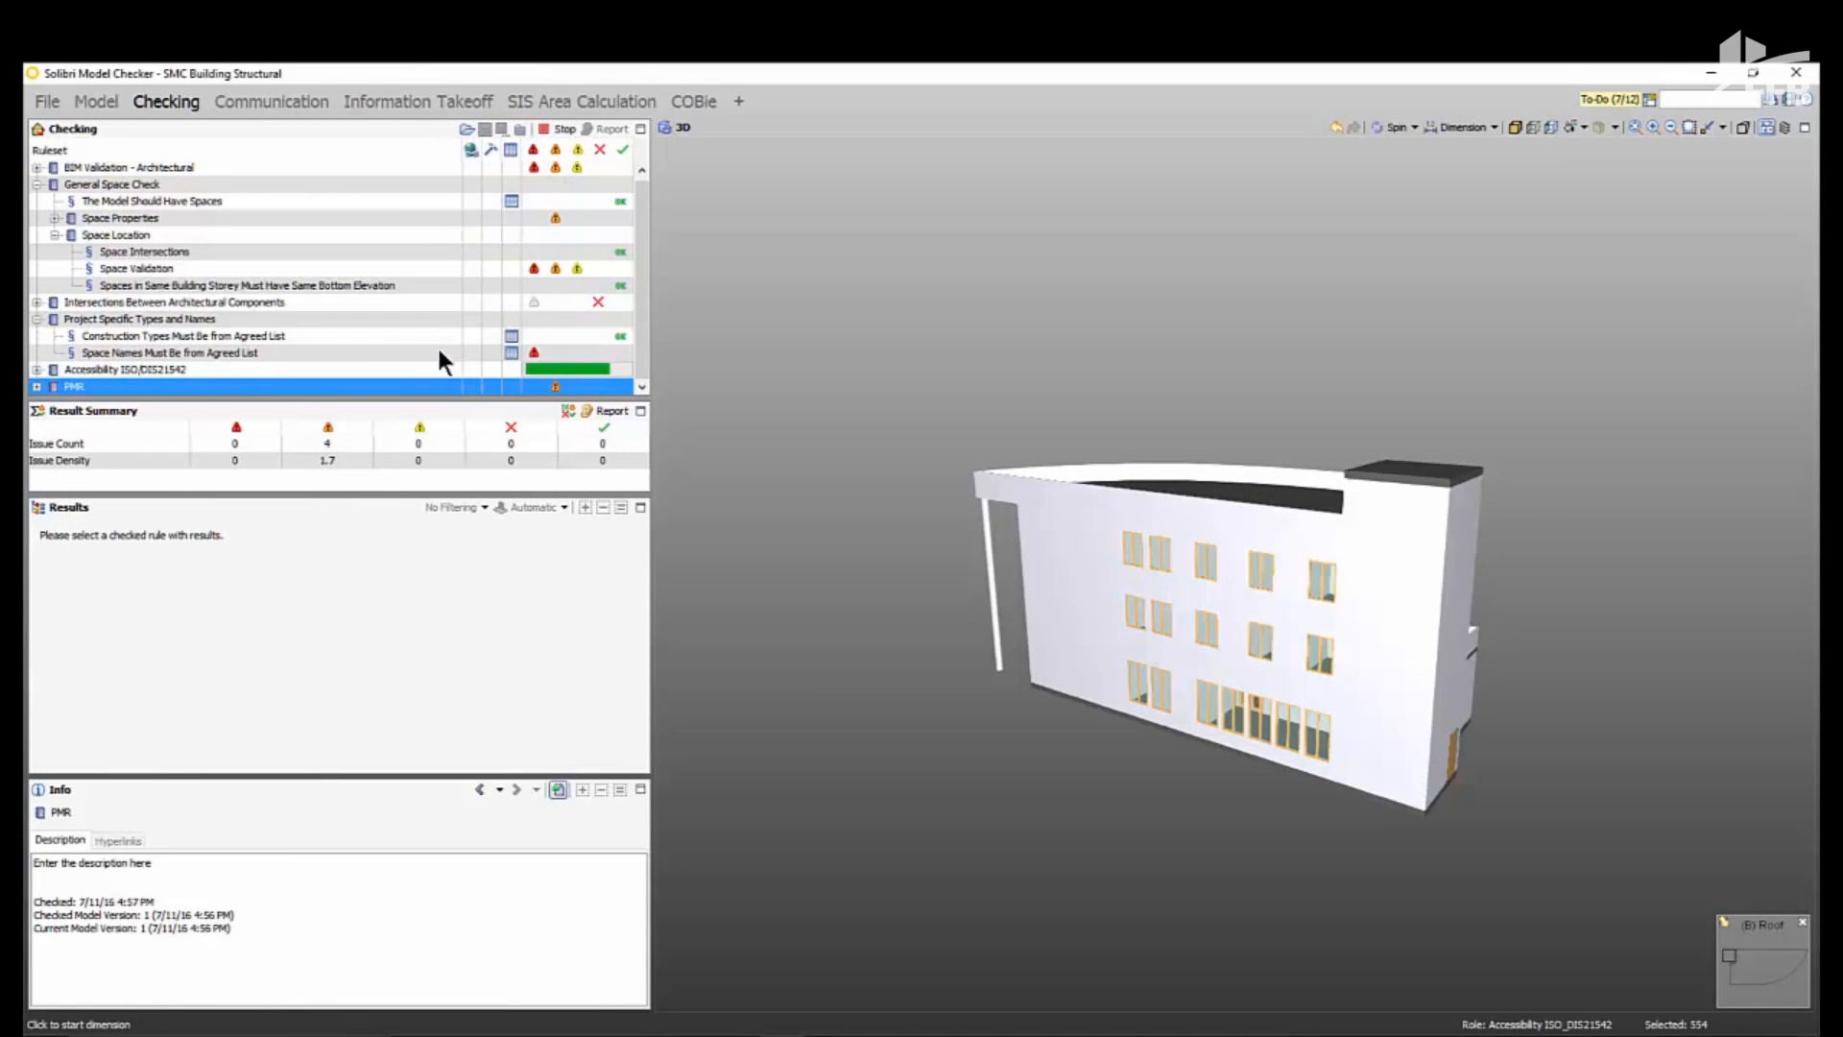
# - Examine the PMR Free Floor Space results for the WCs, drilling into the wheelchair turning space issue down to the Men space
pyautogui.click(36, 385)
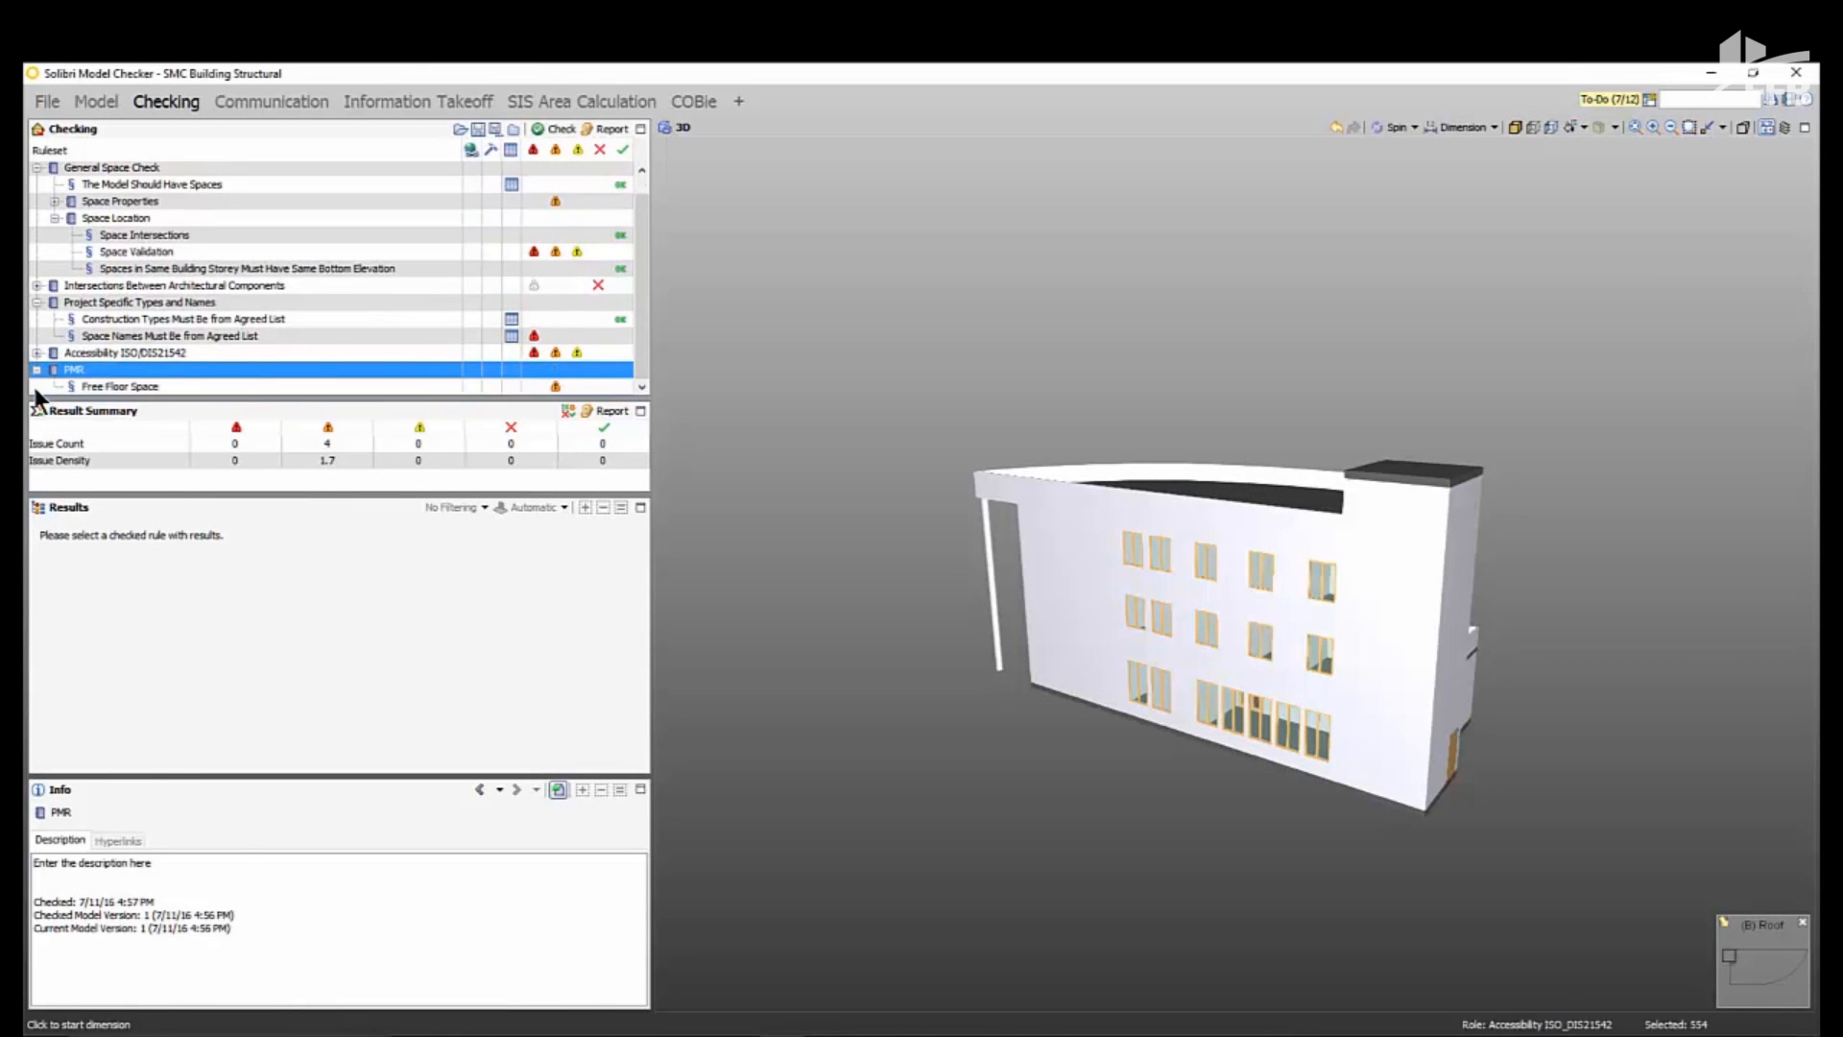
pyautogui.click(106, 388)
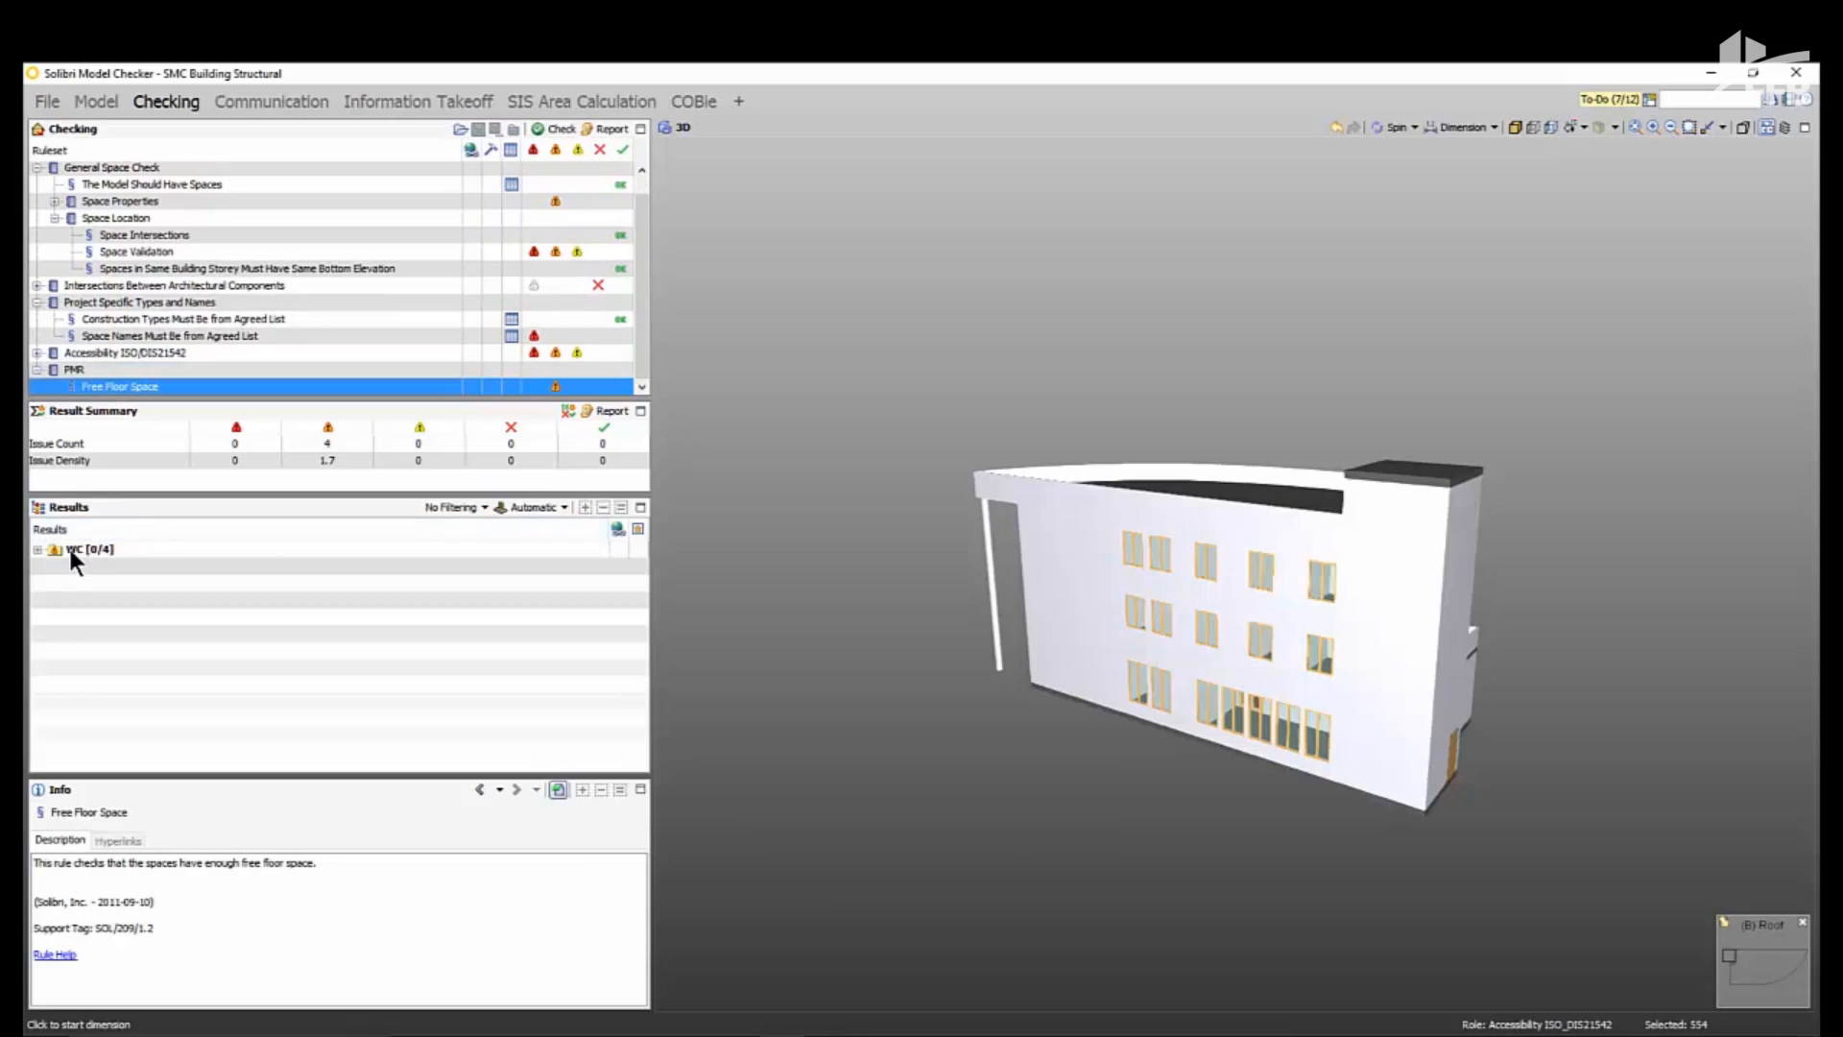
pyautogui.click(71, 549)
pyautogui.doubleClick(71, 549)
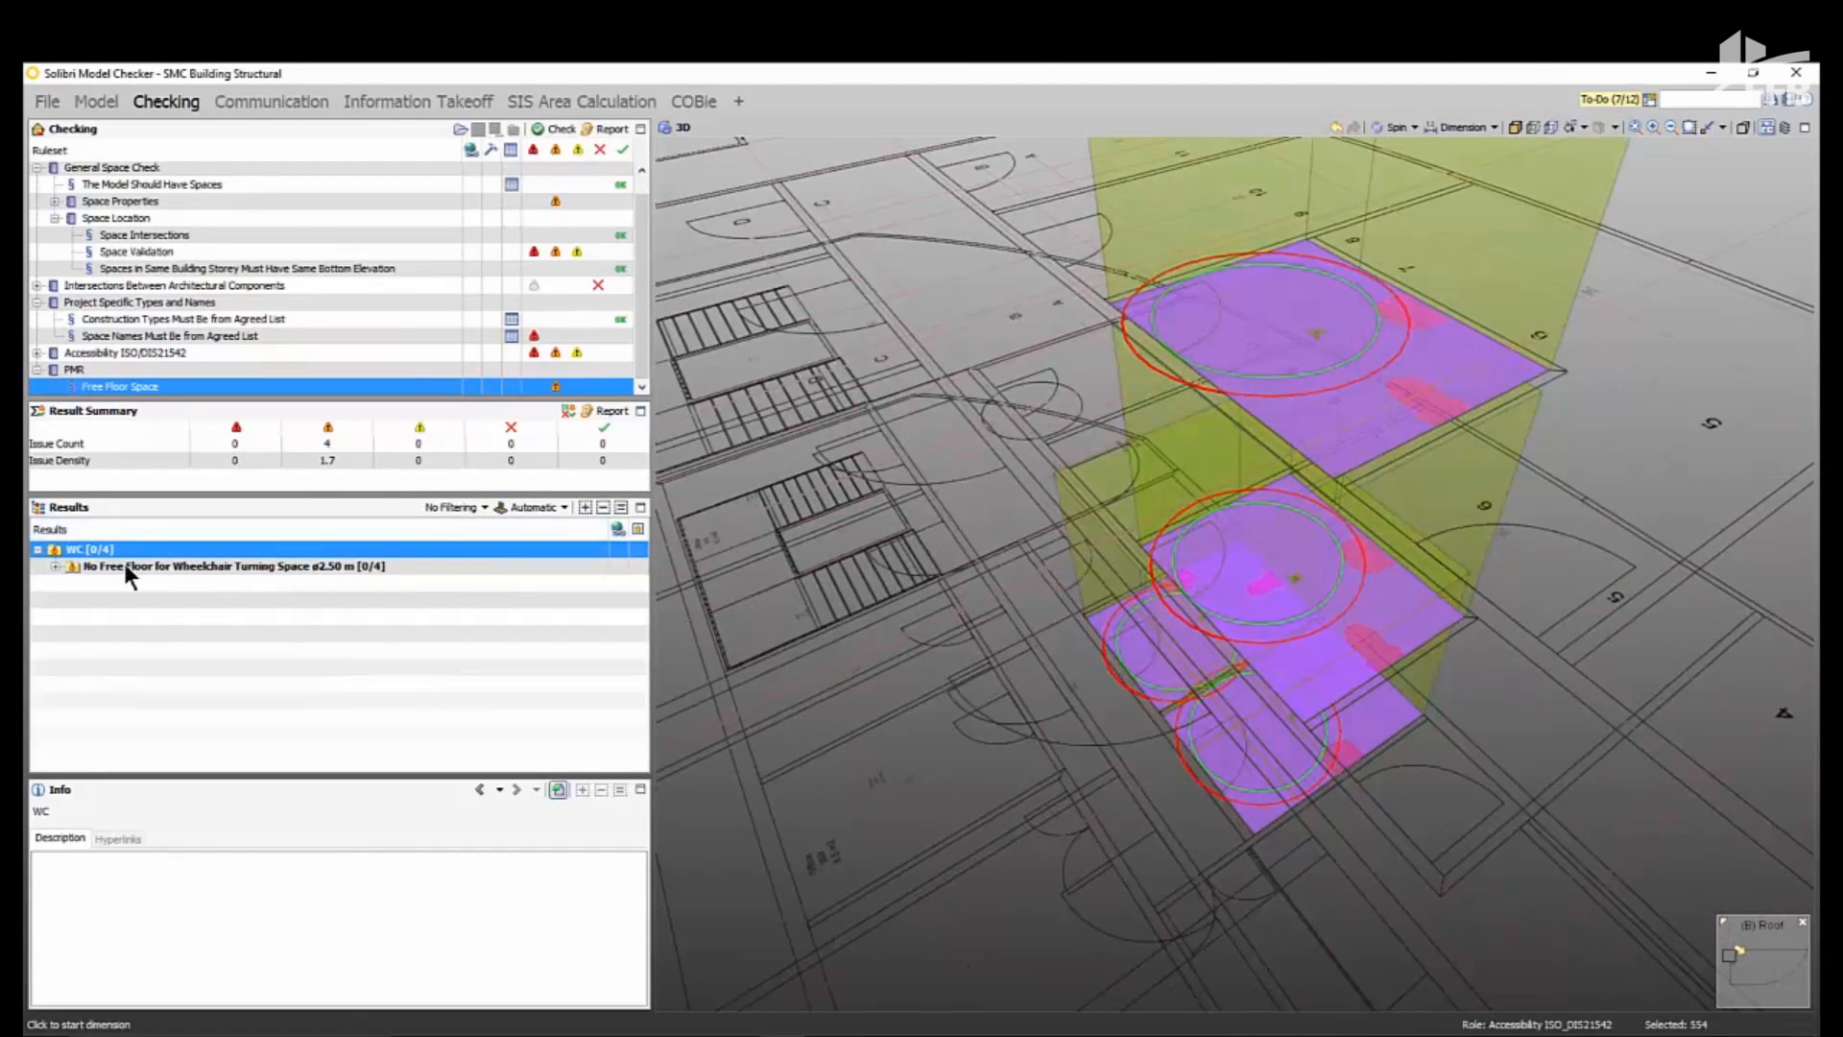
pyautogui.doubleClick(123, 564)
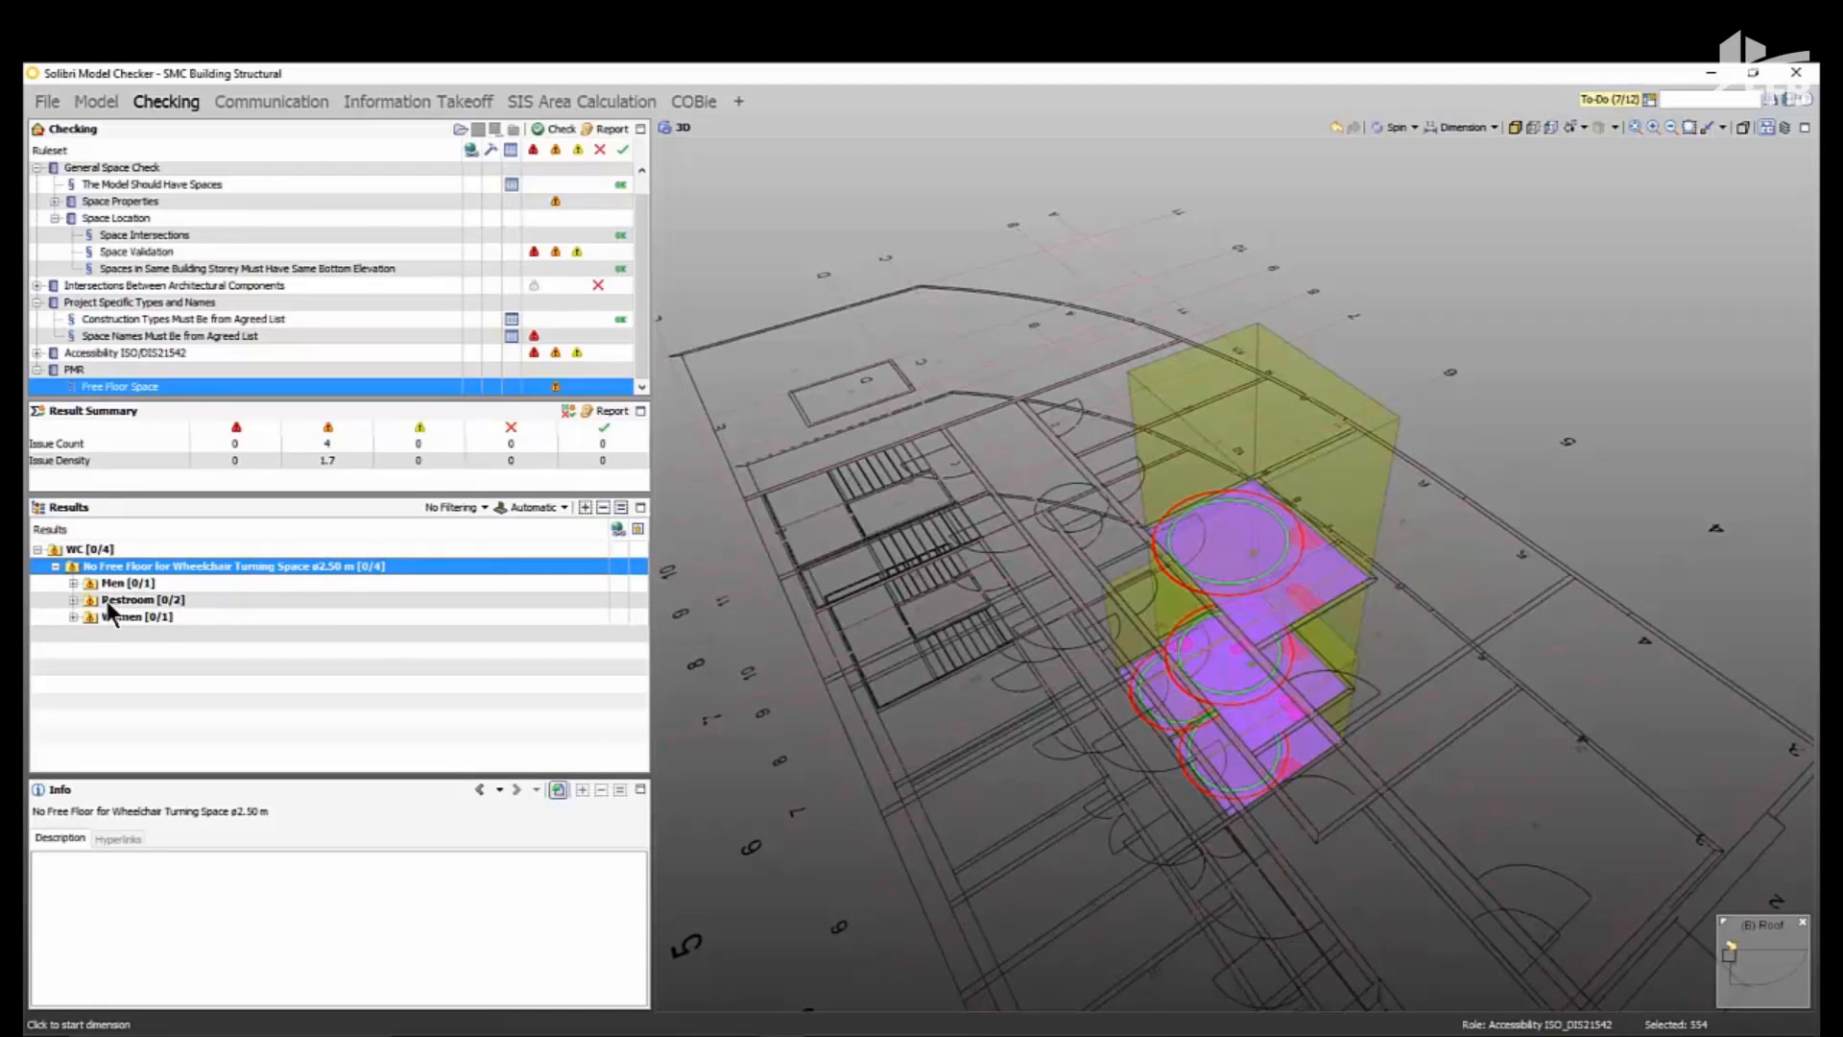
pyautogui.click(107, 584)
pyautogui.doubleClick(106, 585)
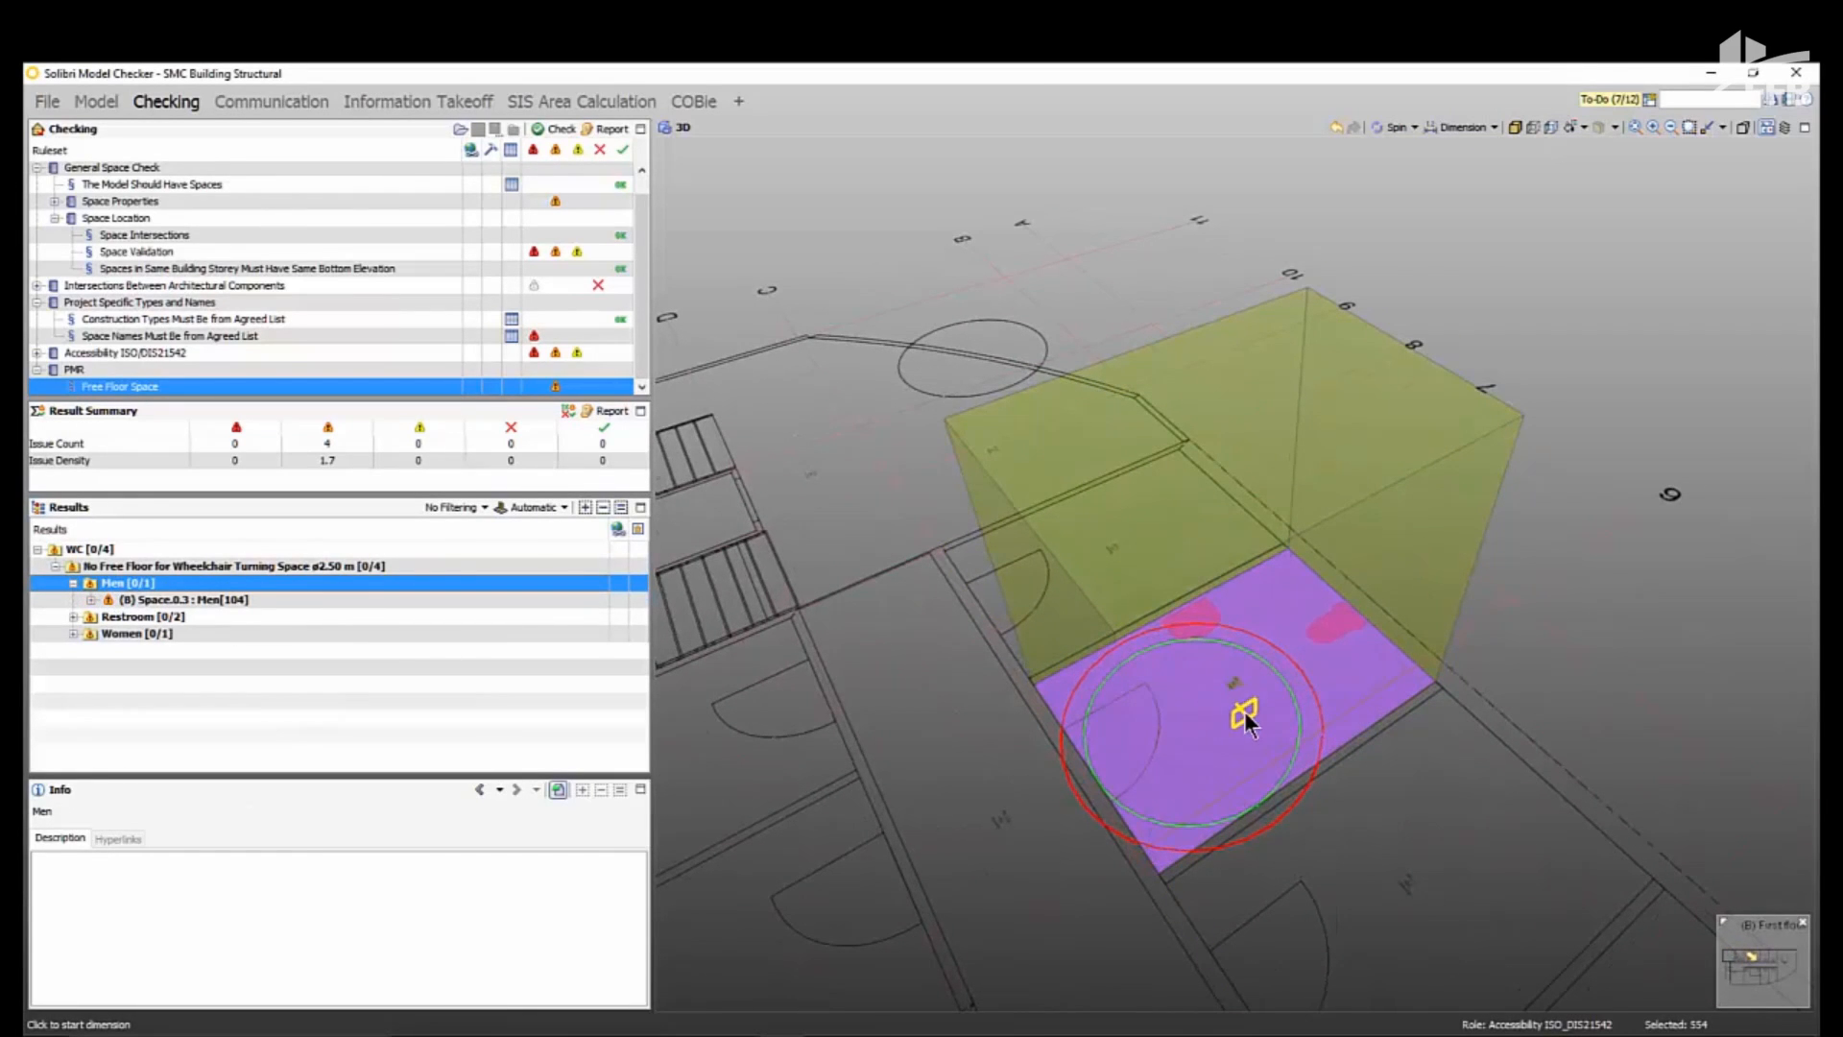
pyautogui.scroll(3, 1244, 711)
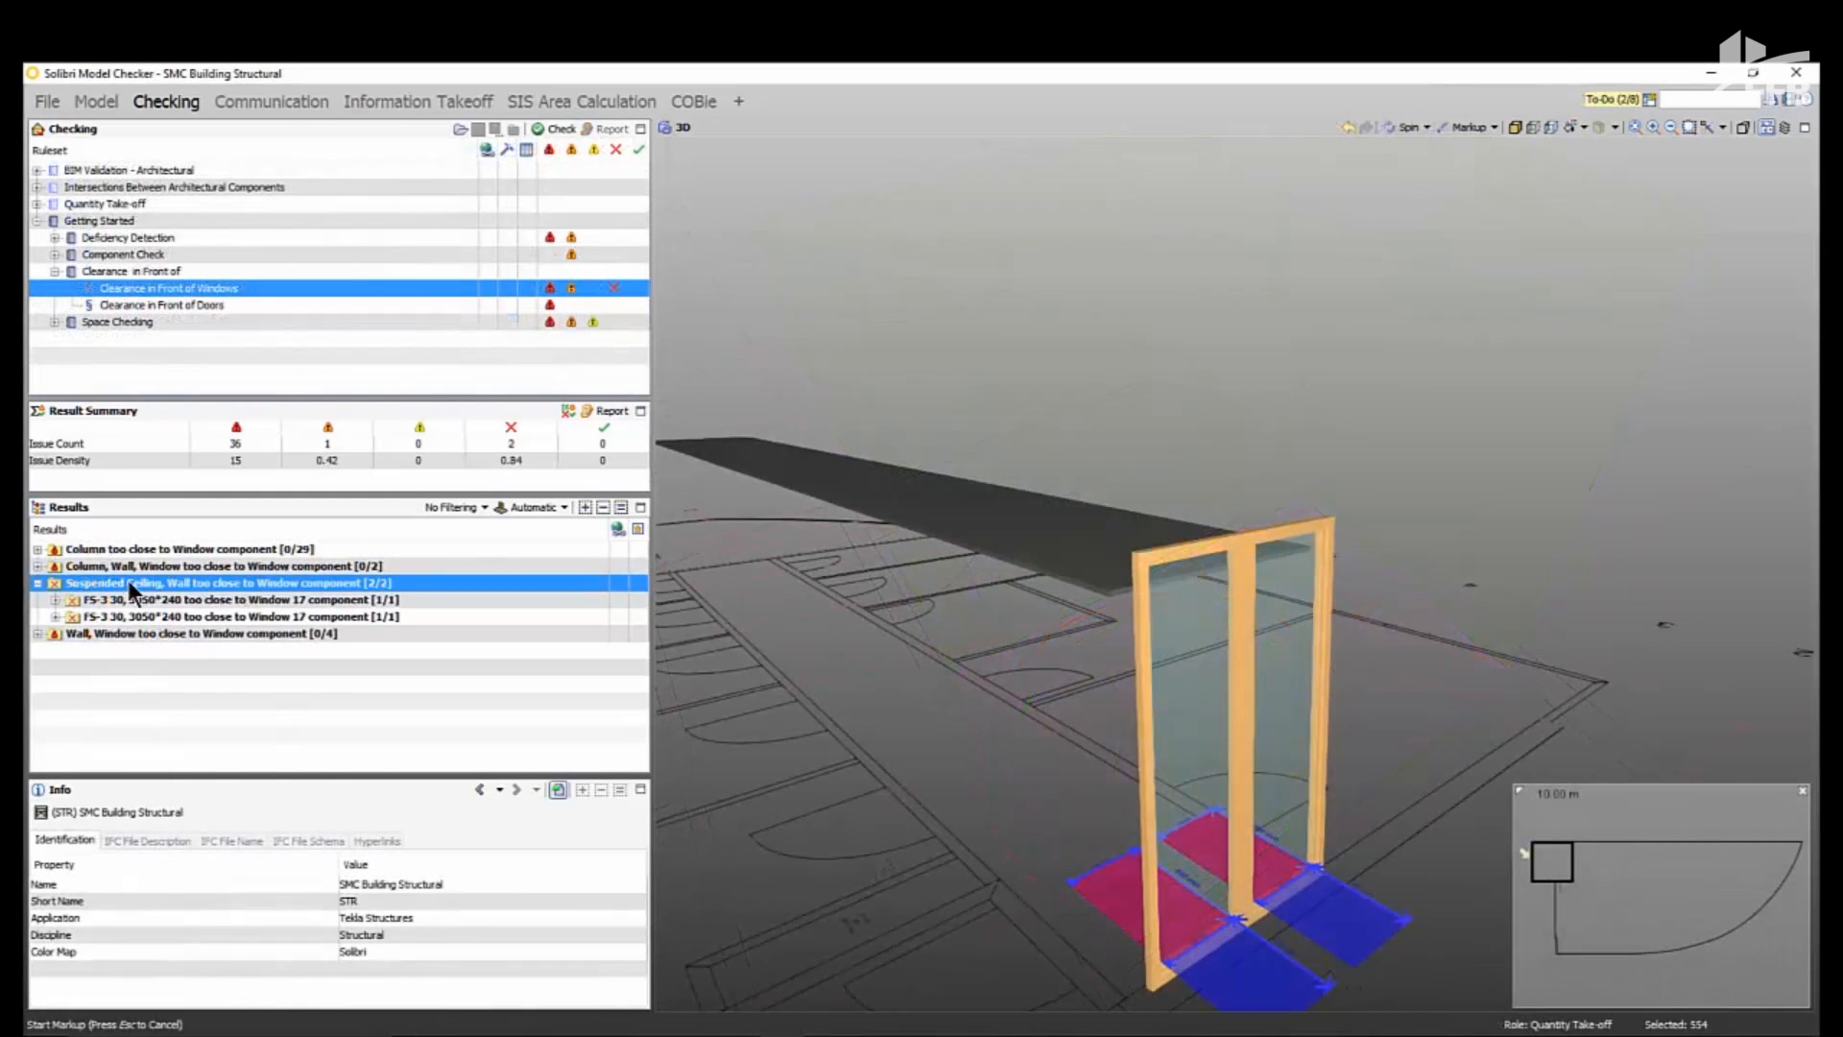
# - Add a slide to the suspended ceiling and wall clearance issue, with the default description and ARC as responsible
pyautogui.rightClick(129, 580)
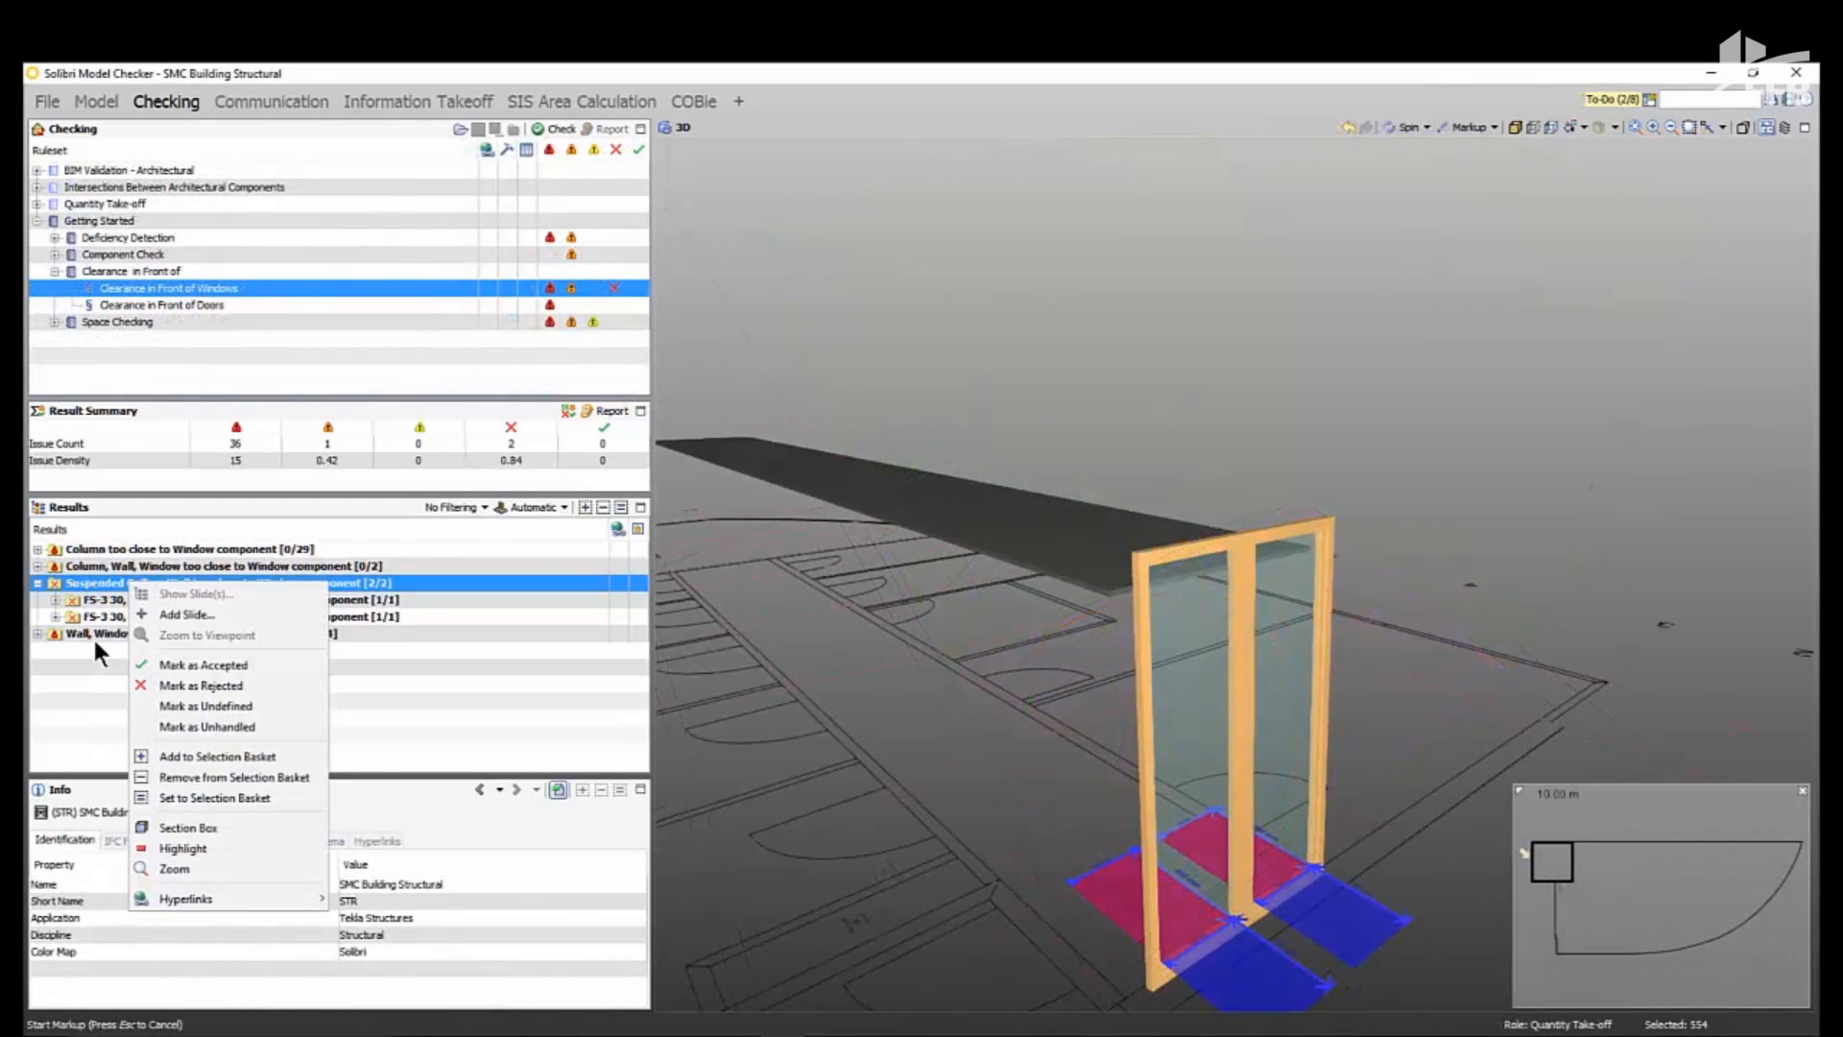
pyautogui.click(183, 614)
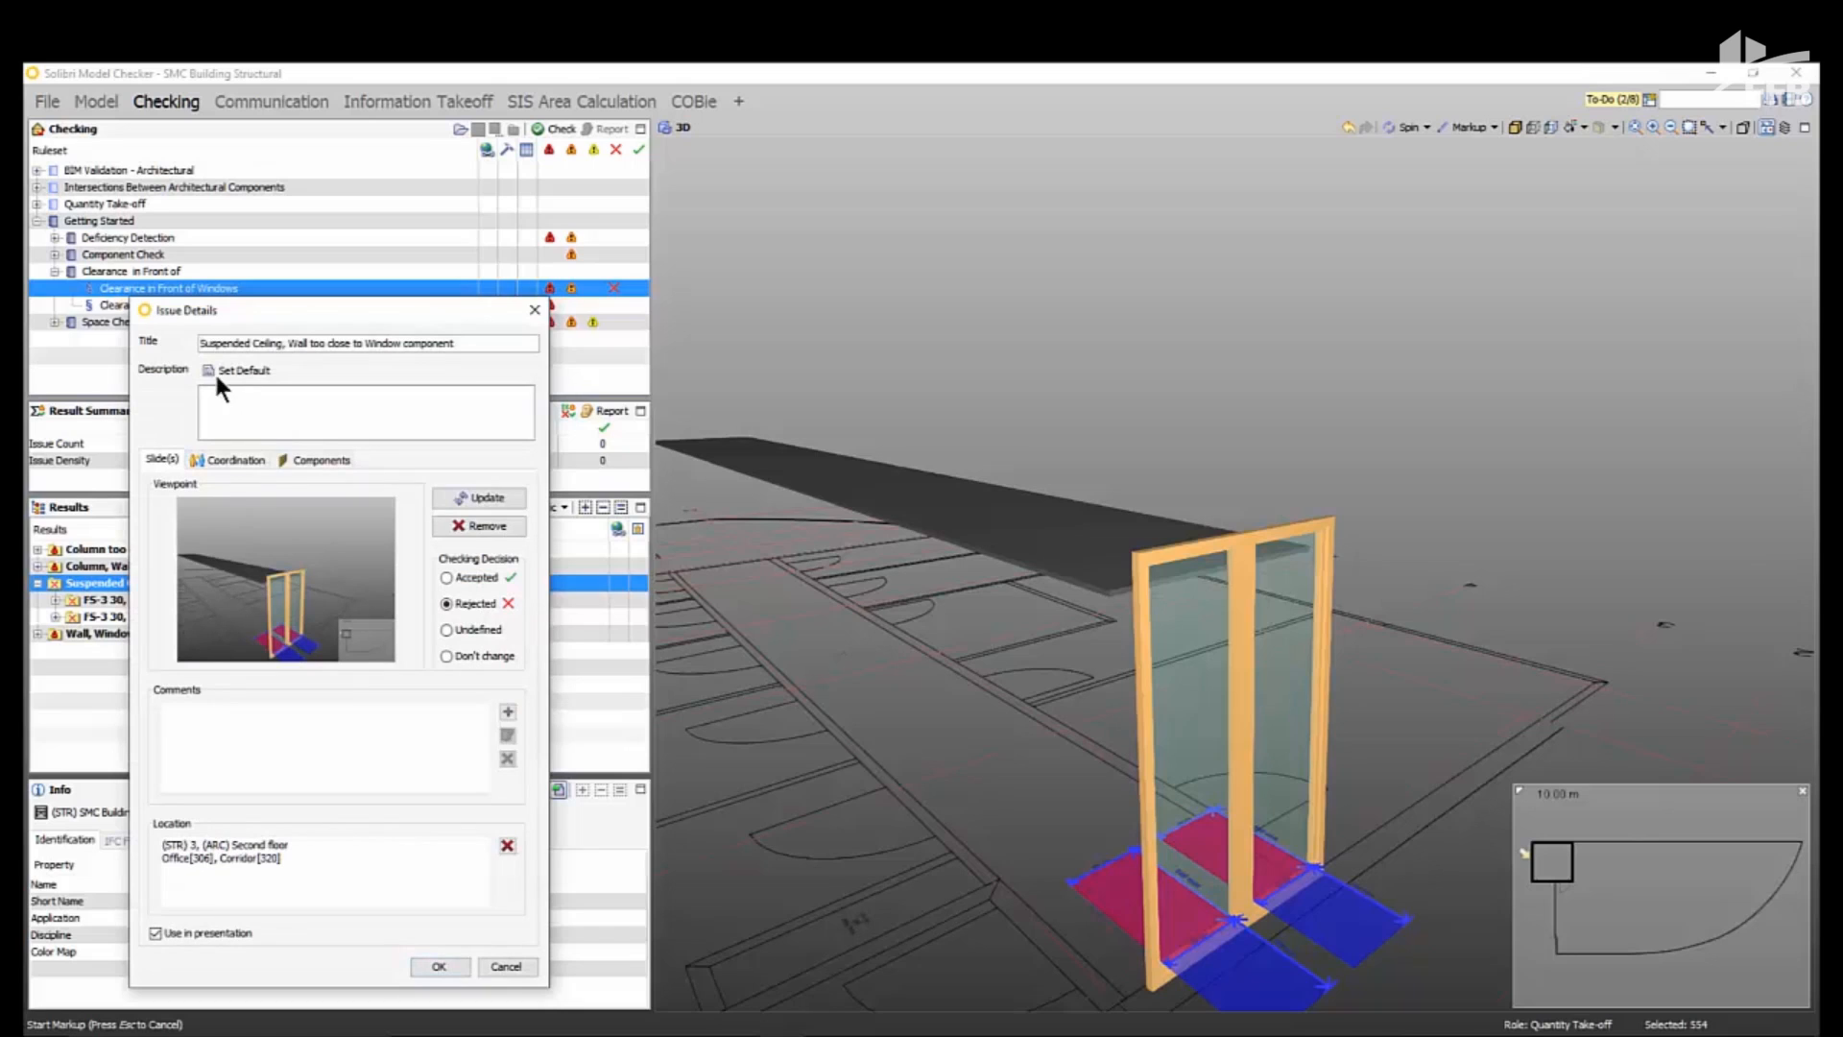
pyautogui.click(207, 370)
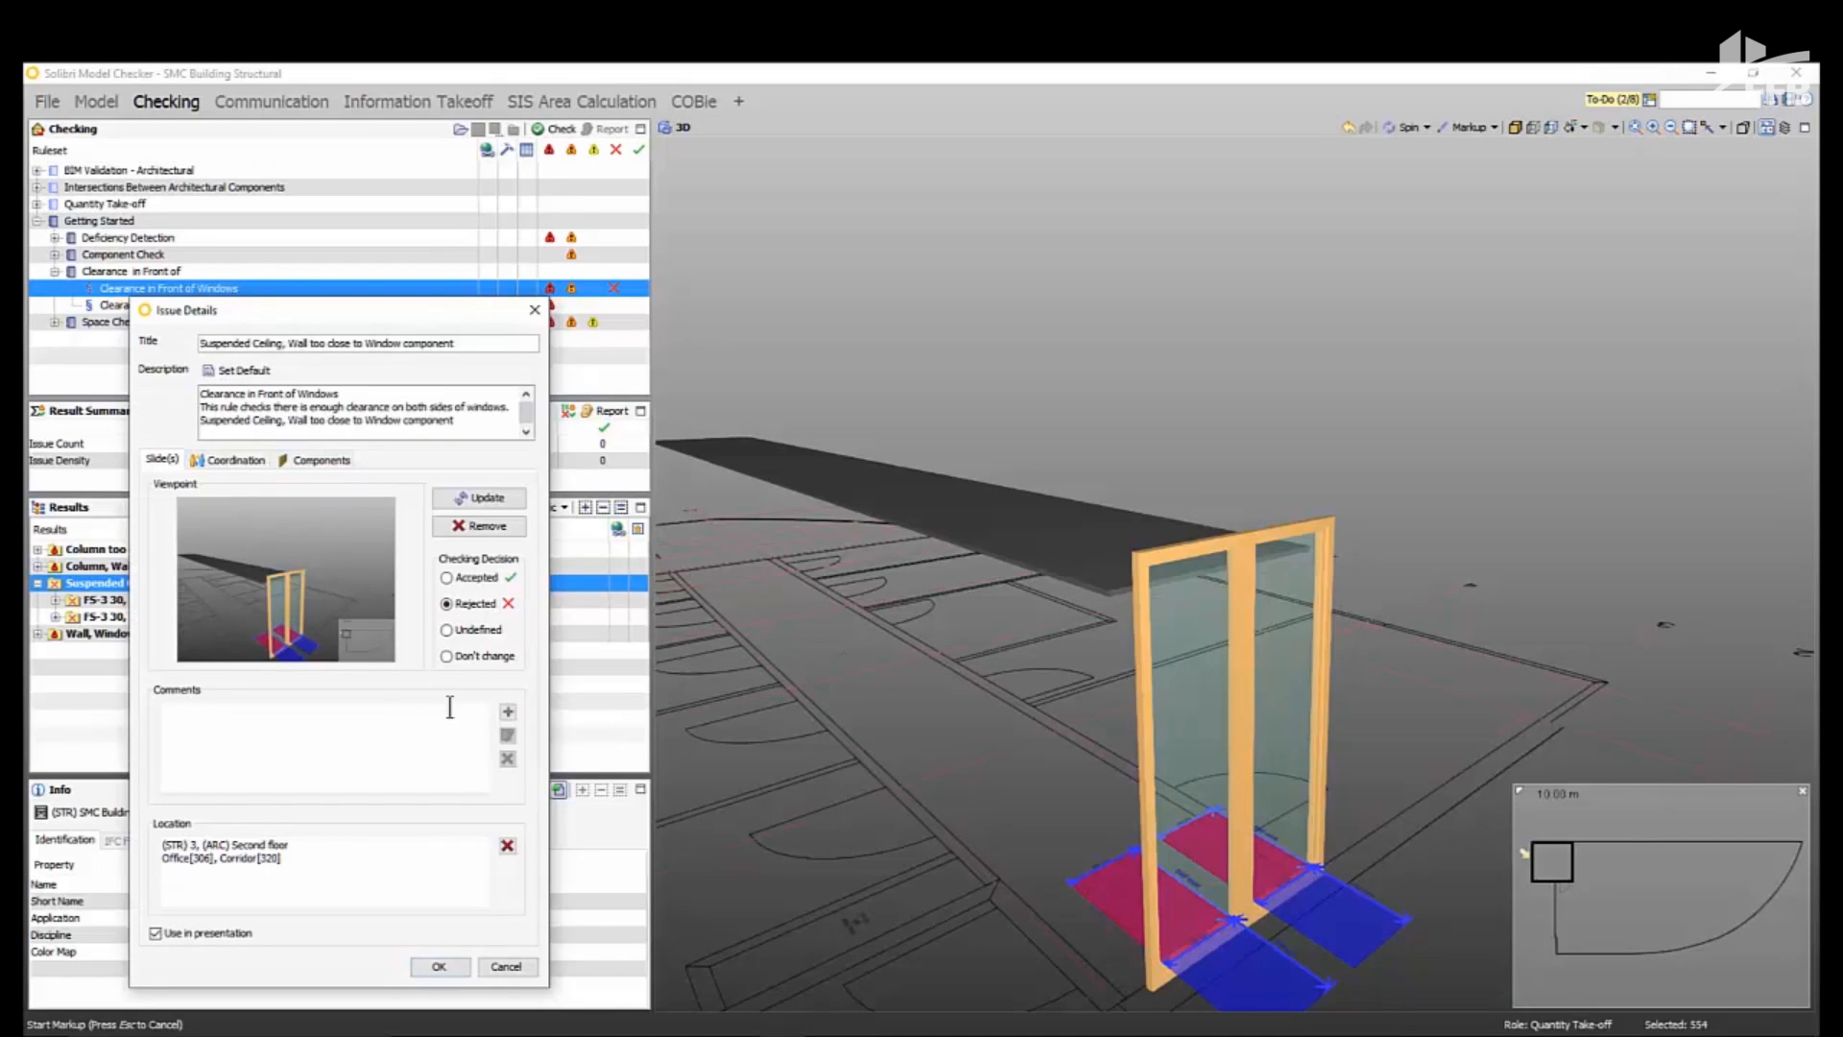
pyautogui.click(232, 460)
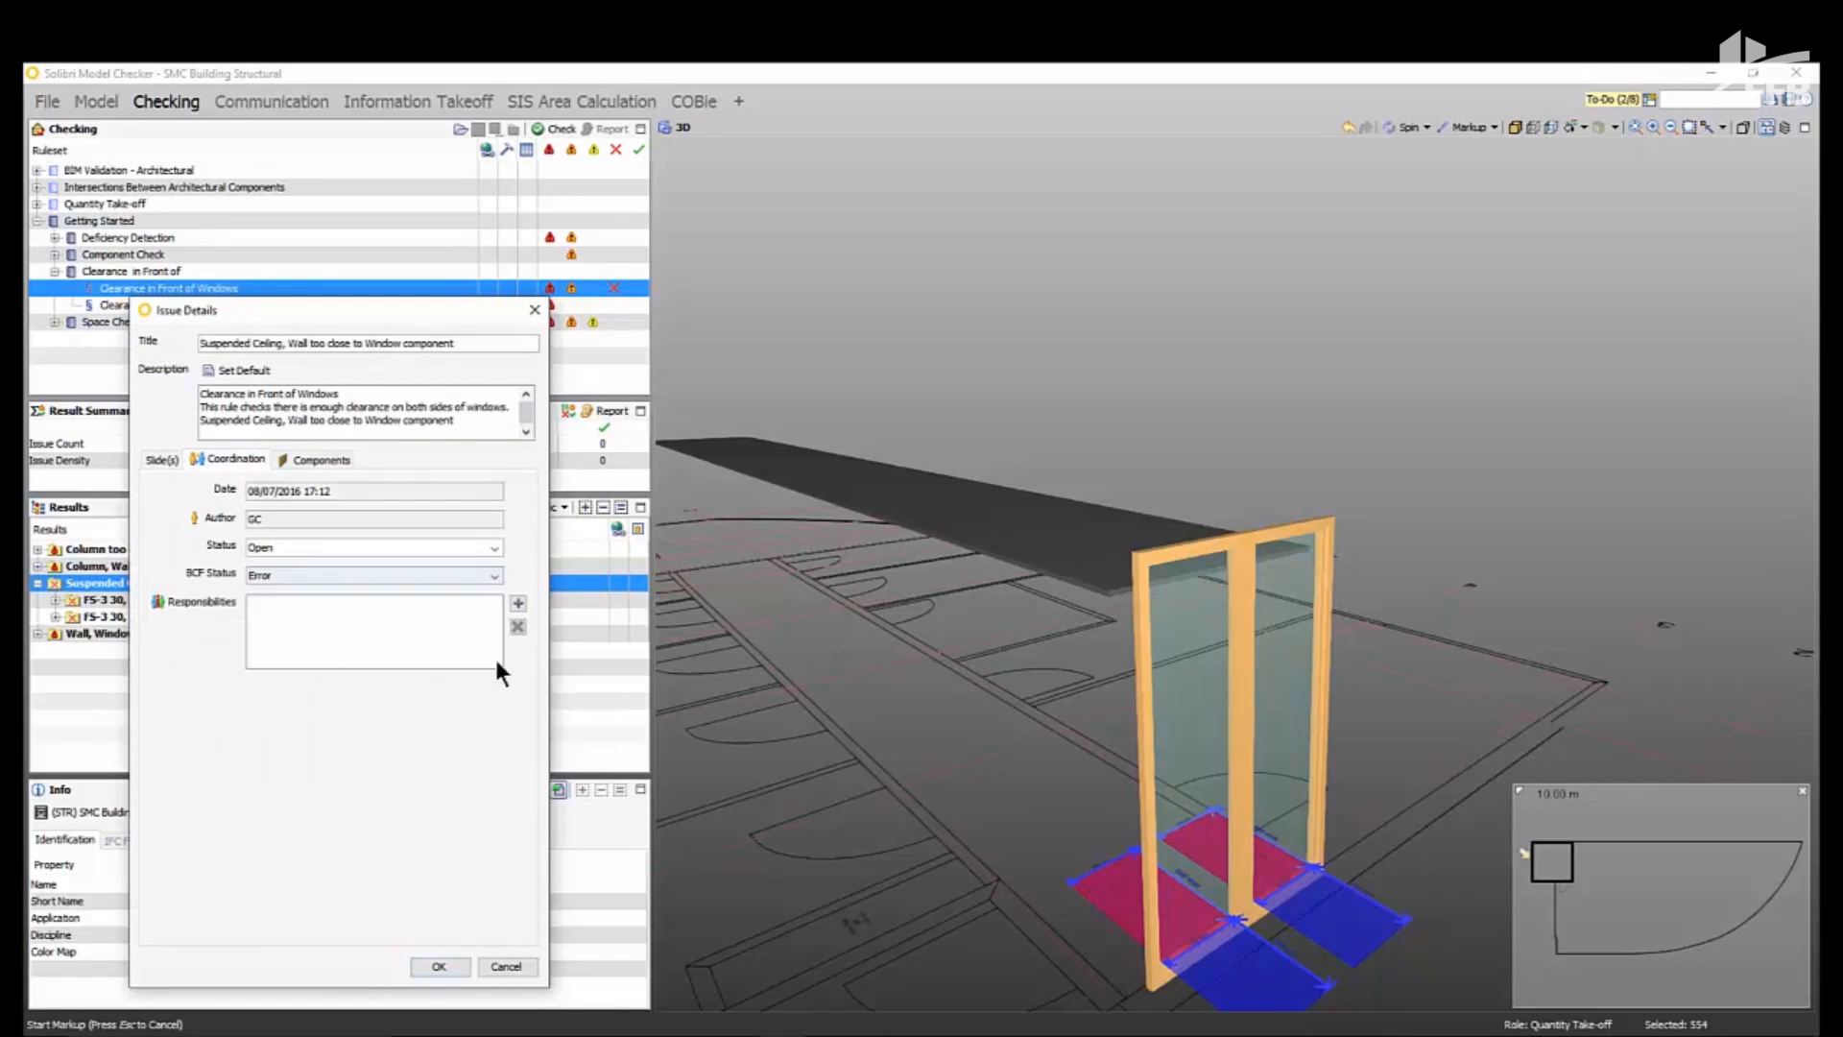
pyautogui.click(519, 603)
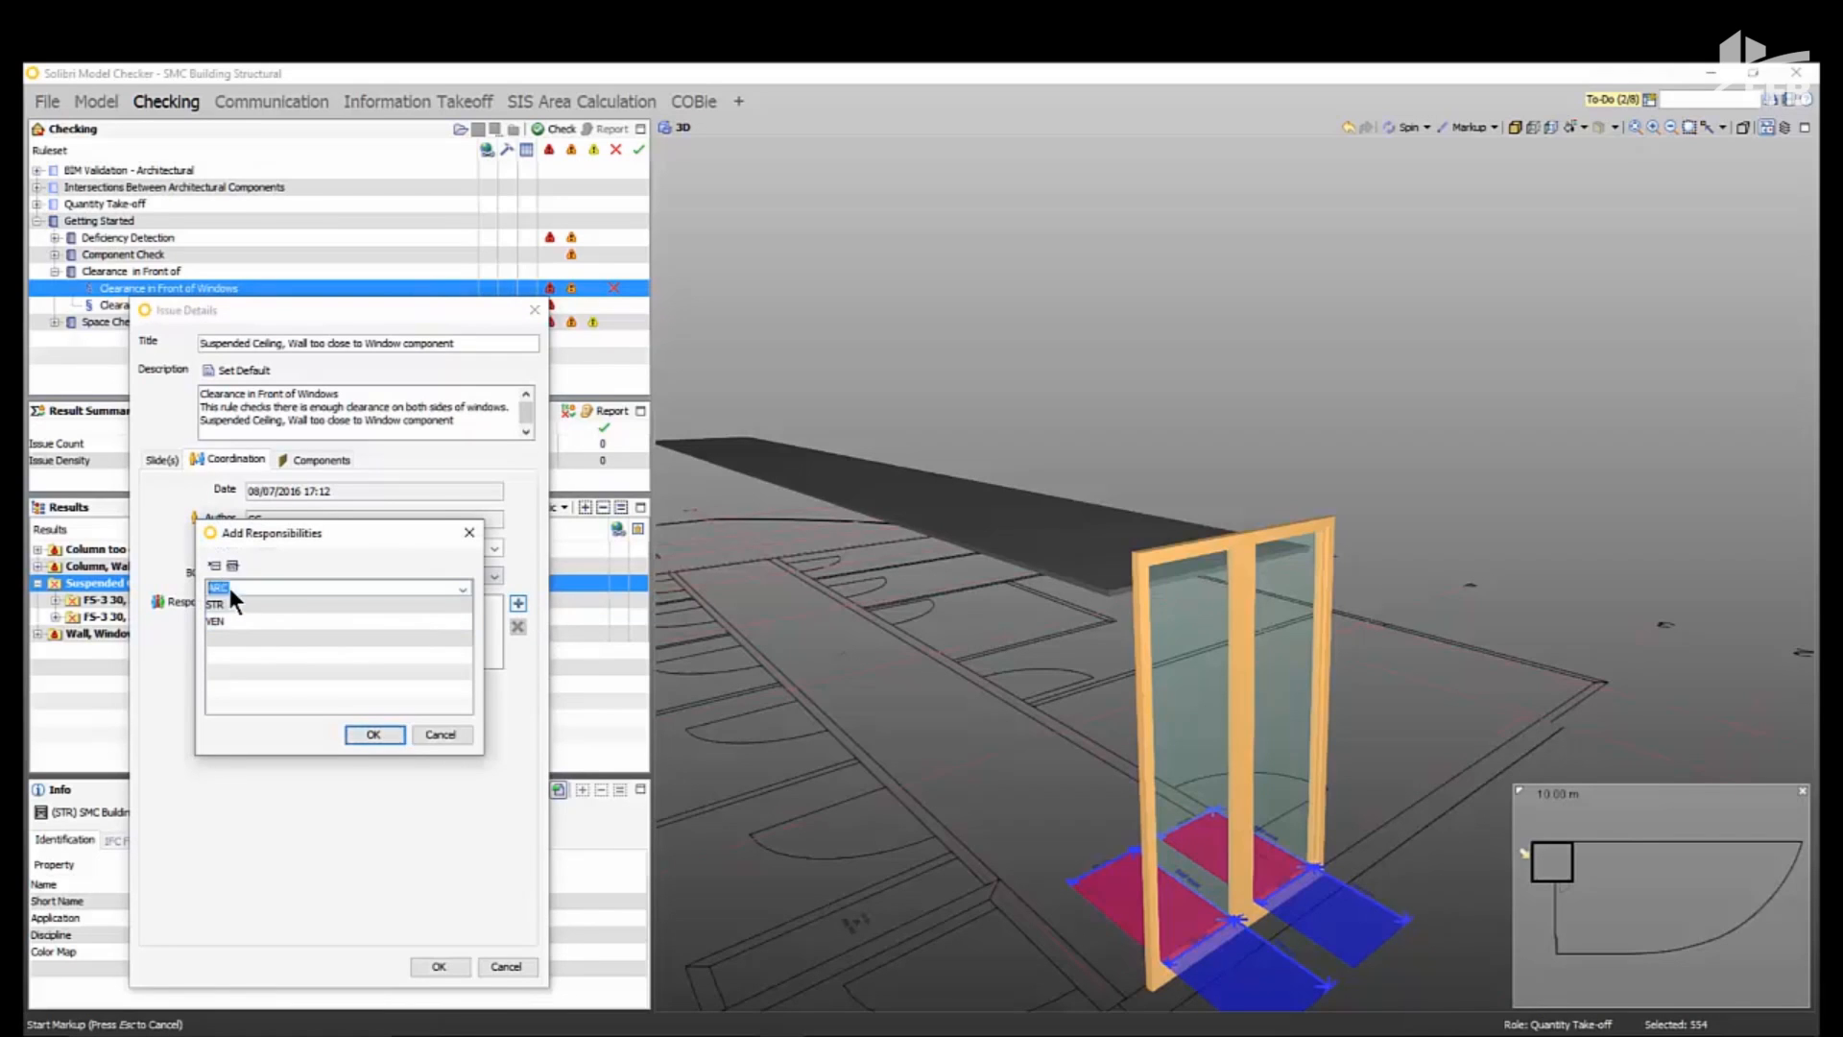
pyautogui.click(373, 734)
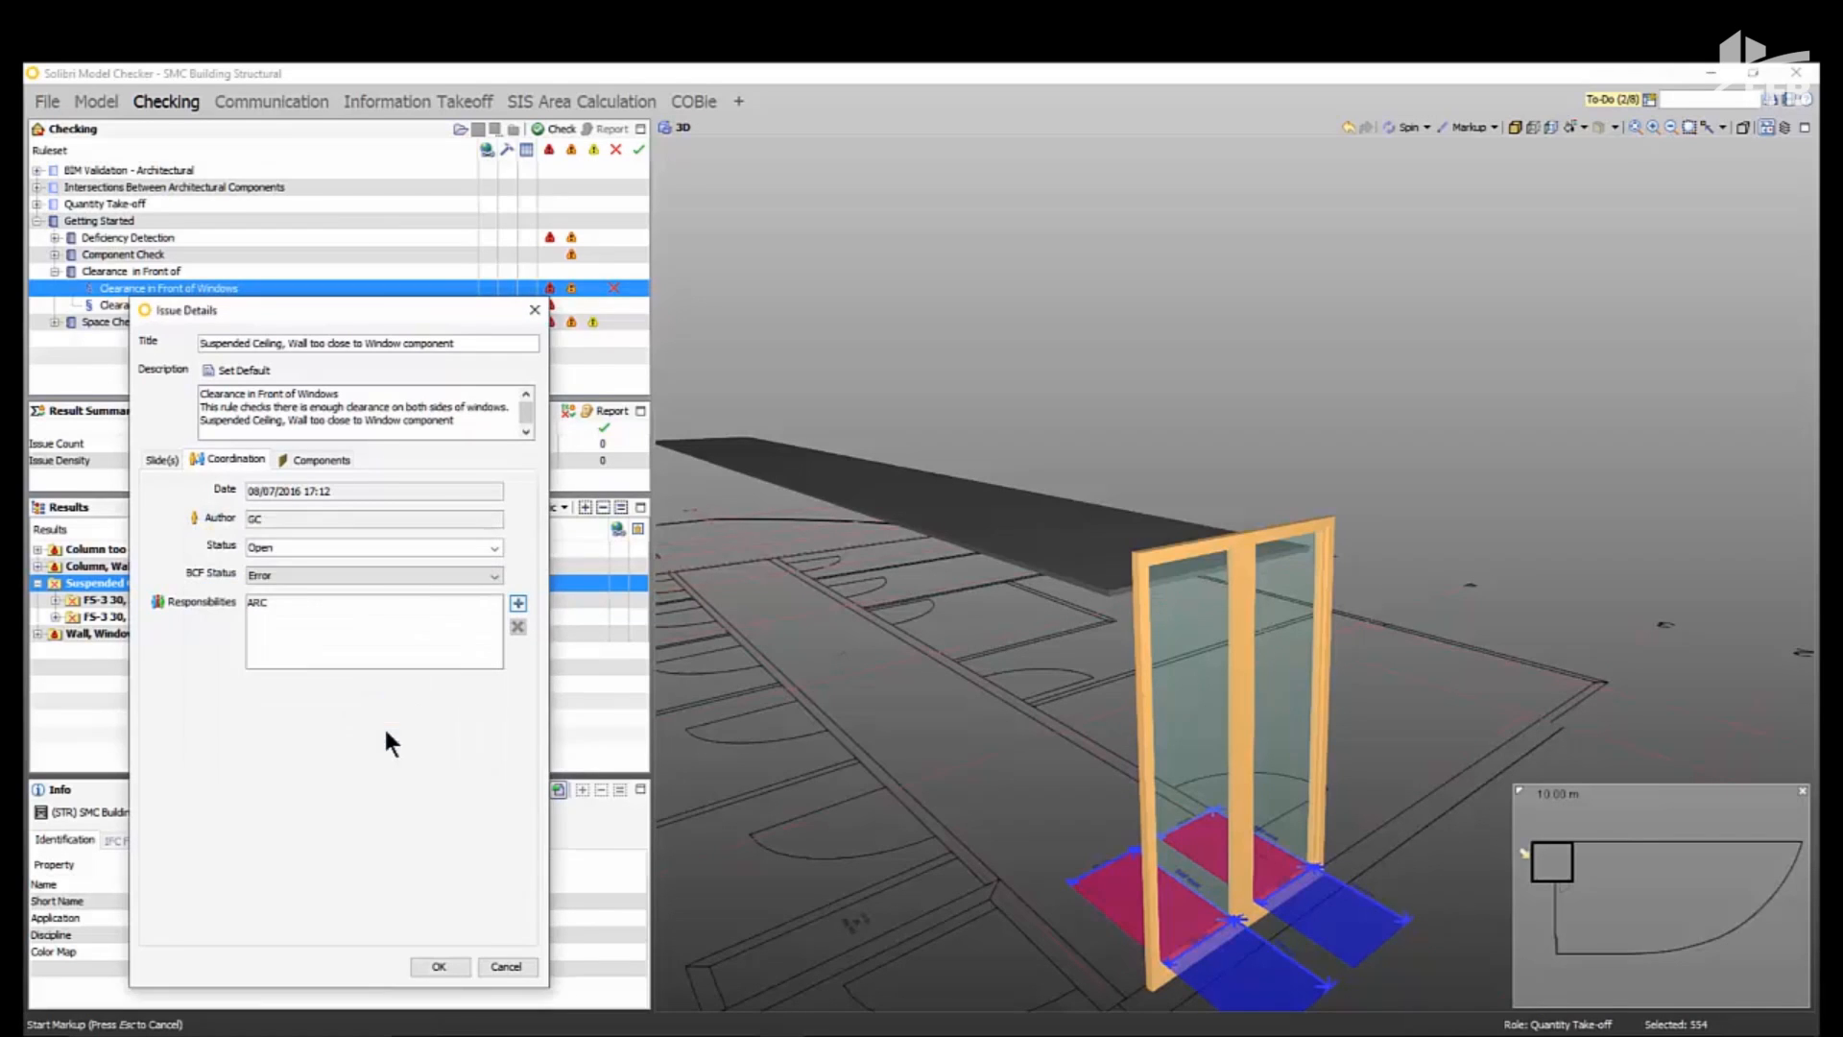
pyautogui.click(434, 964)
# - Create a presentation named MANOEUVRE from the checking results of the Getting Started ruleset
pyautogui.click(255, 103)
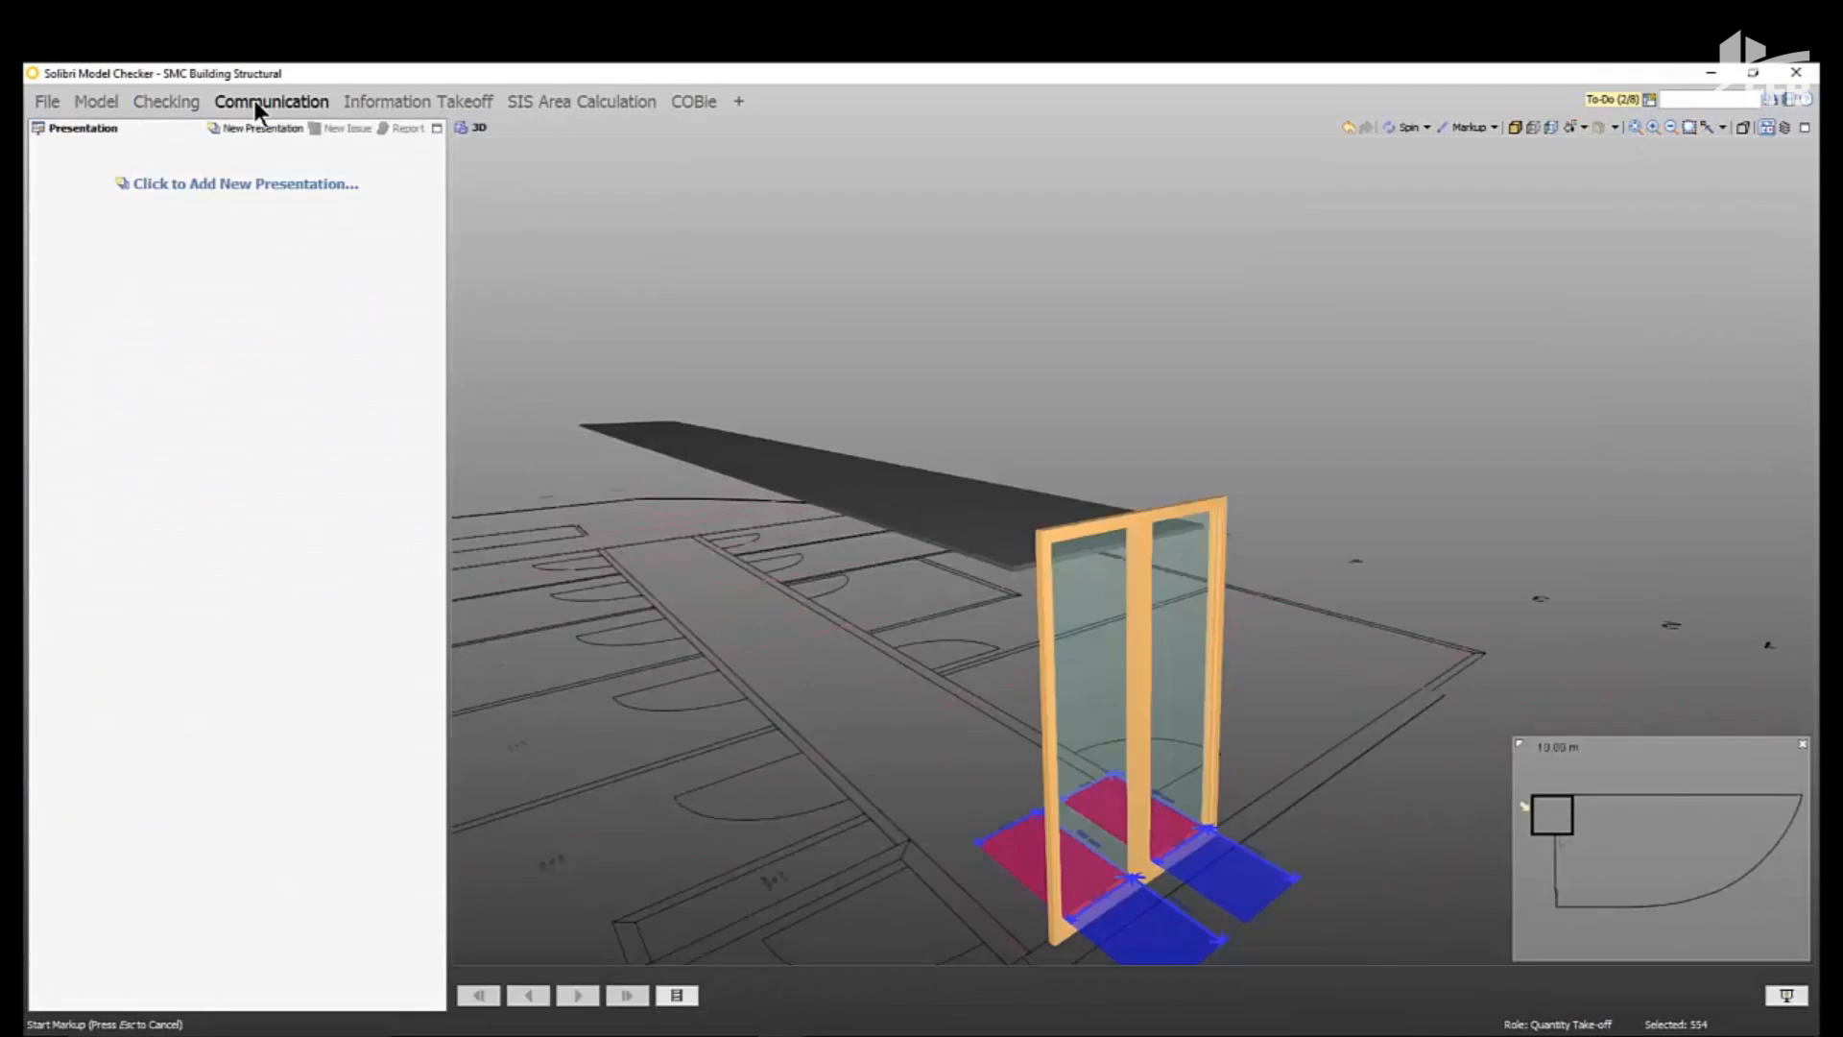
pyautogui.click(257, 131)
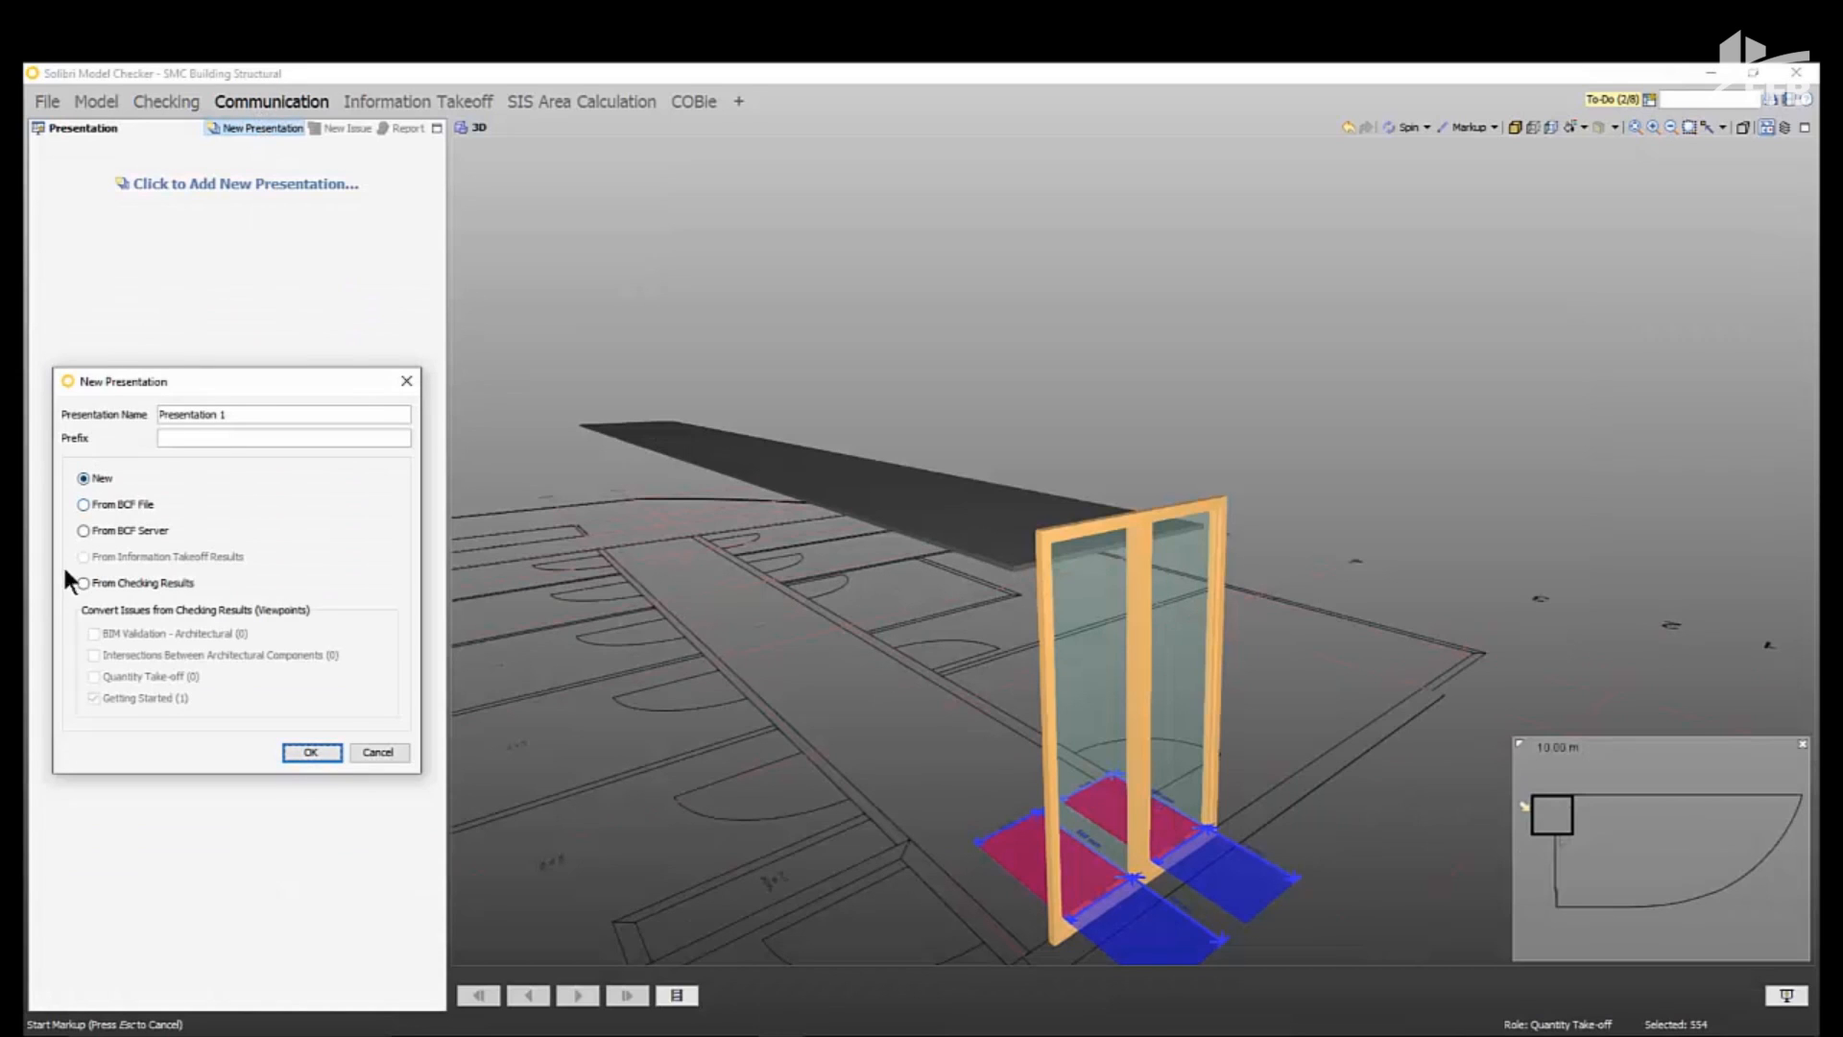
pyautogui.click(85, 583)
pyautogui.click(261, 416)
pyautogui.moveTo(222, 414); pyautogui.dragTo(131, 422)
pyautogui.write('M')
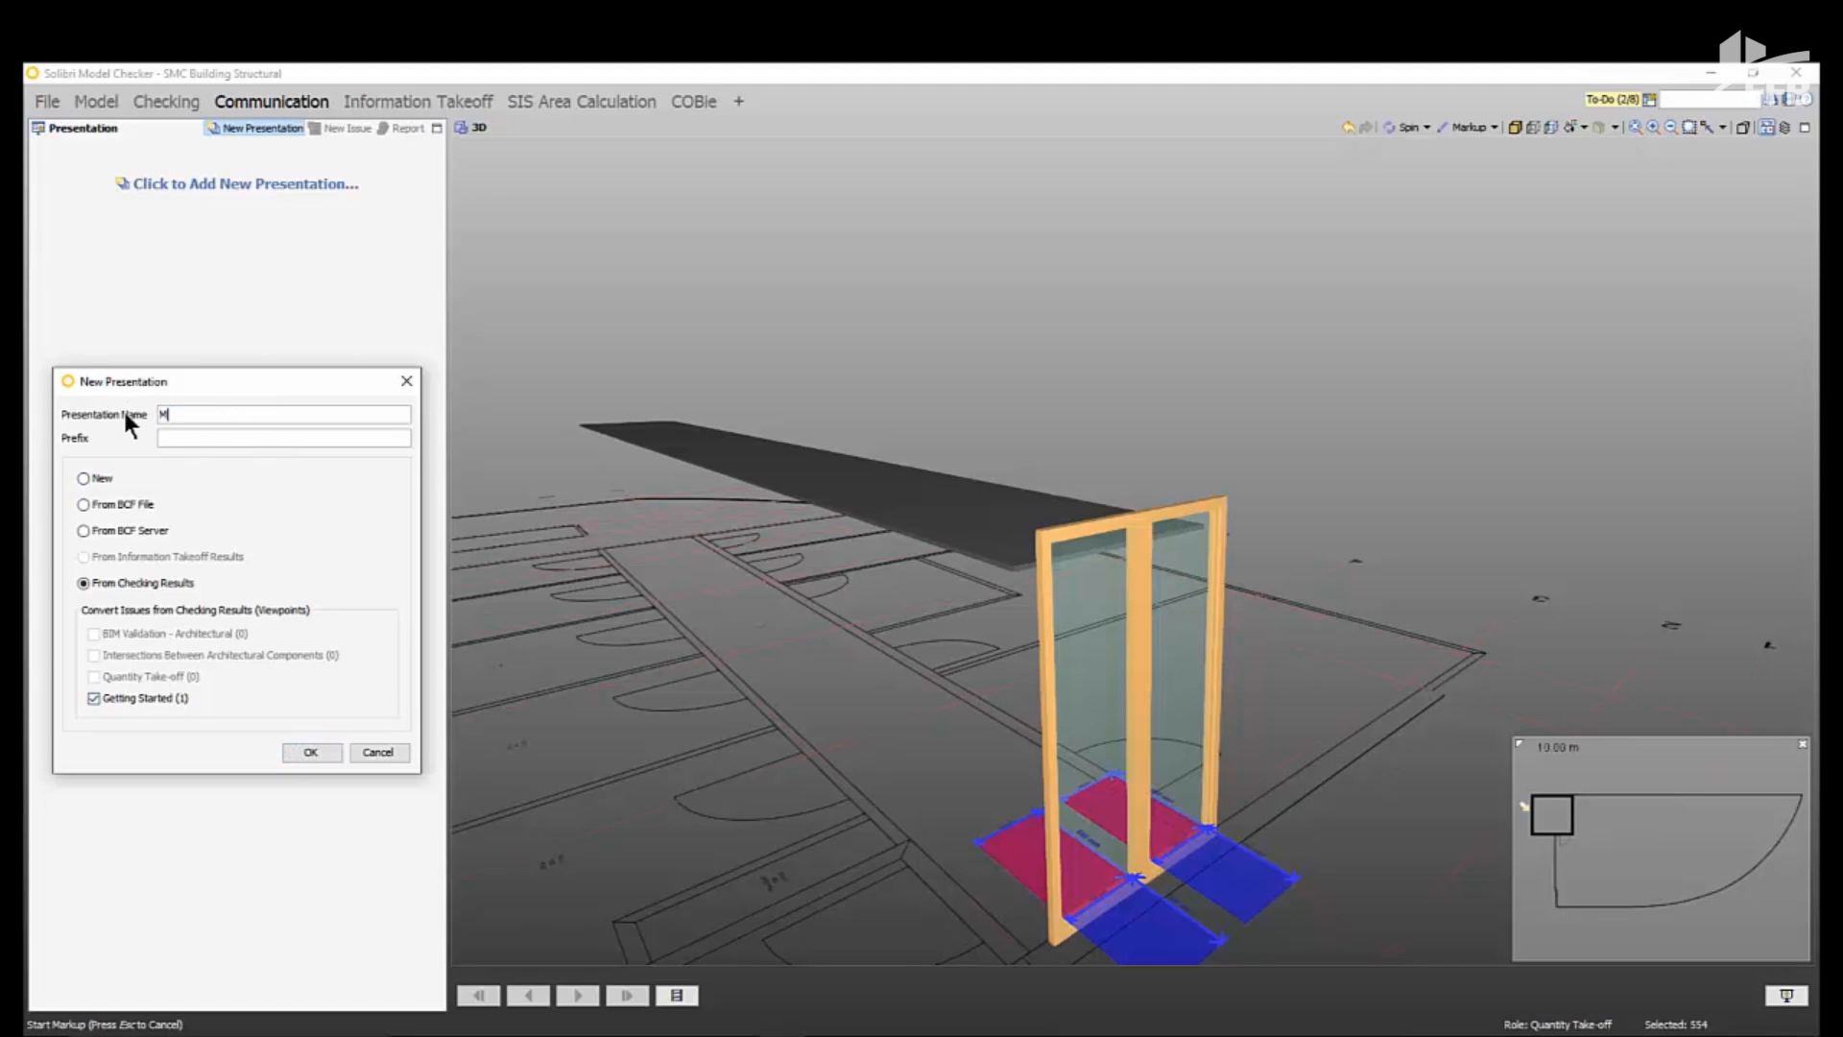
pyautogui.write('ANOEUVRE')
pyautogui.click(310, 752)
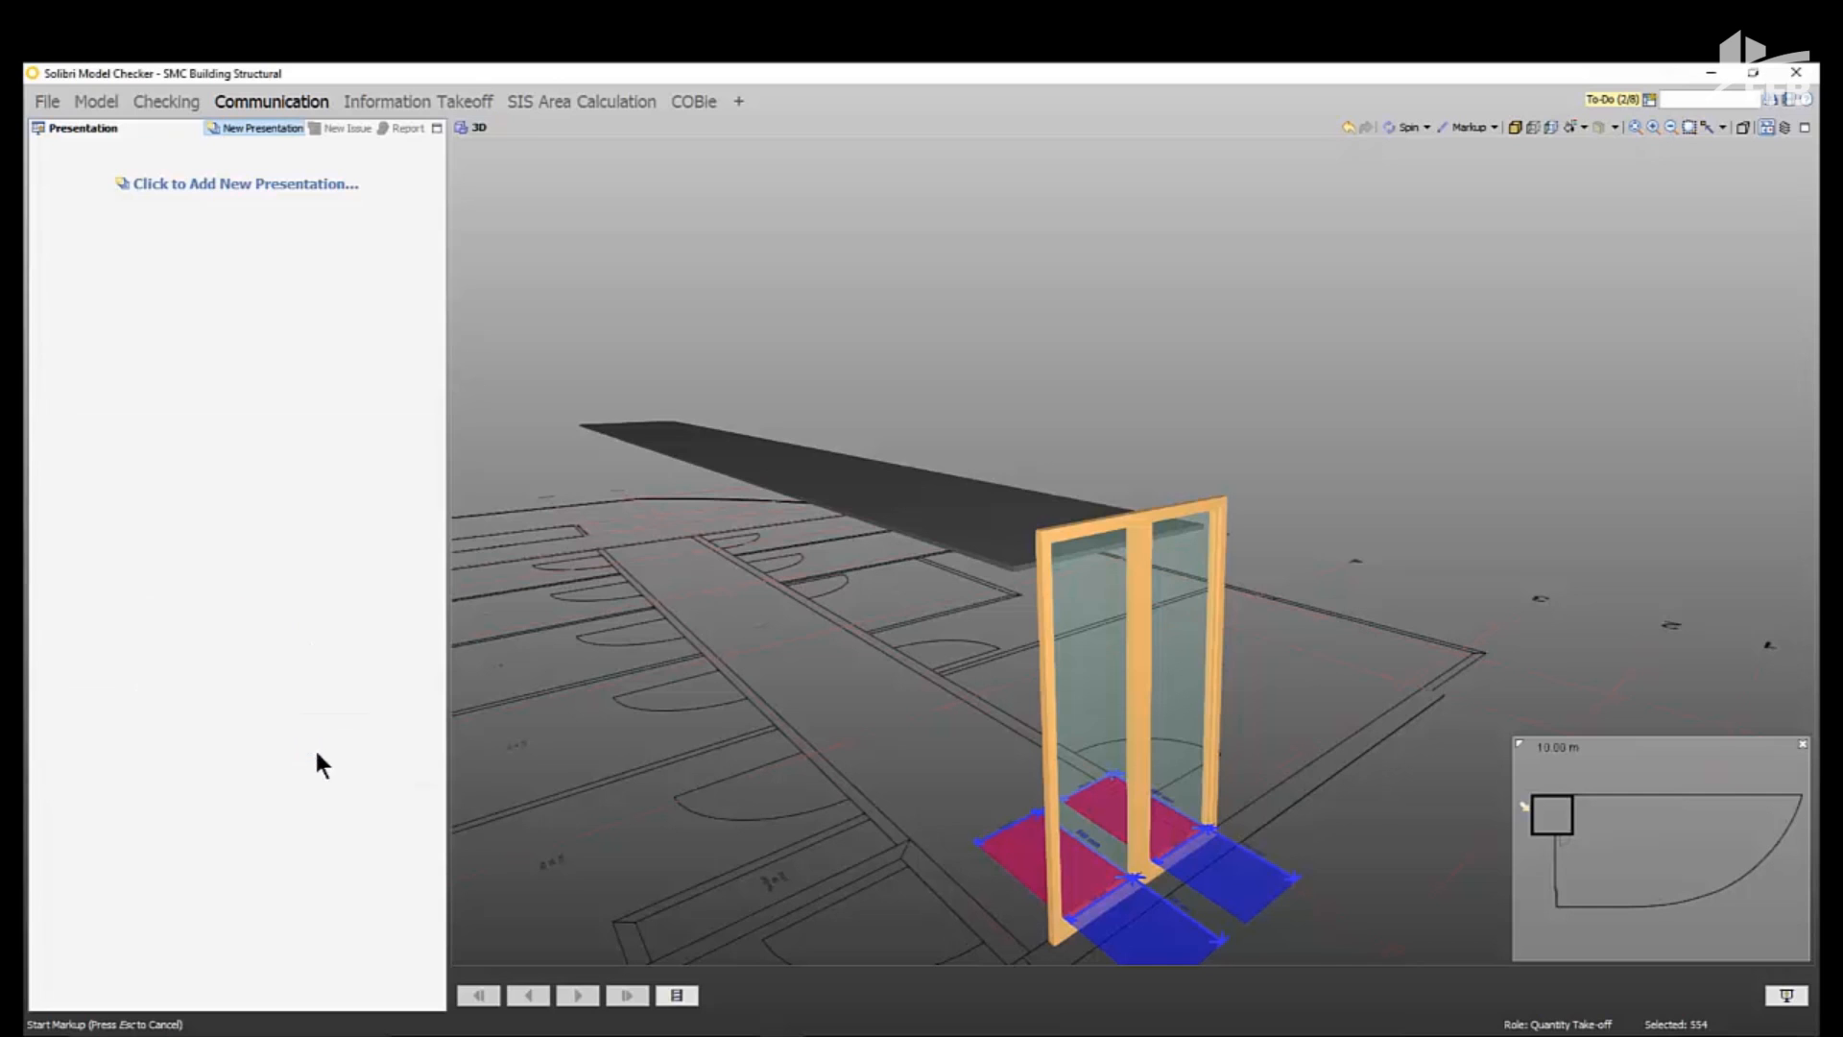
# - Save the MANOEUVRE presentation as an Excel coordination report with the detailed report template, and close the opened workbook
pyautogui.click(407, 128)
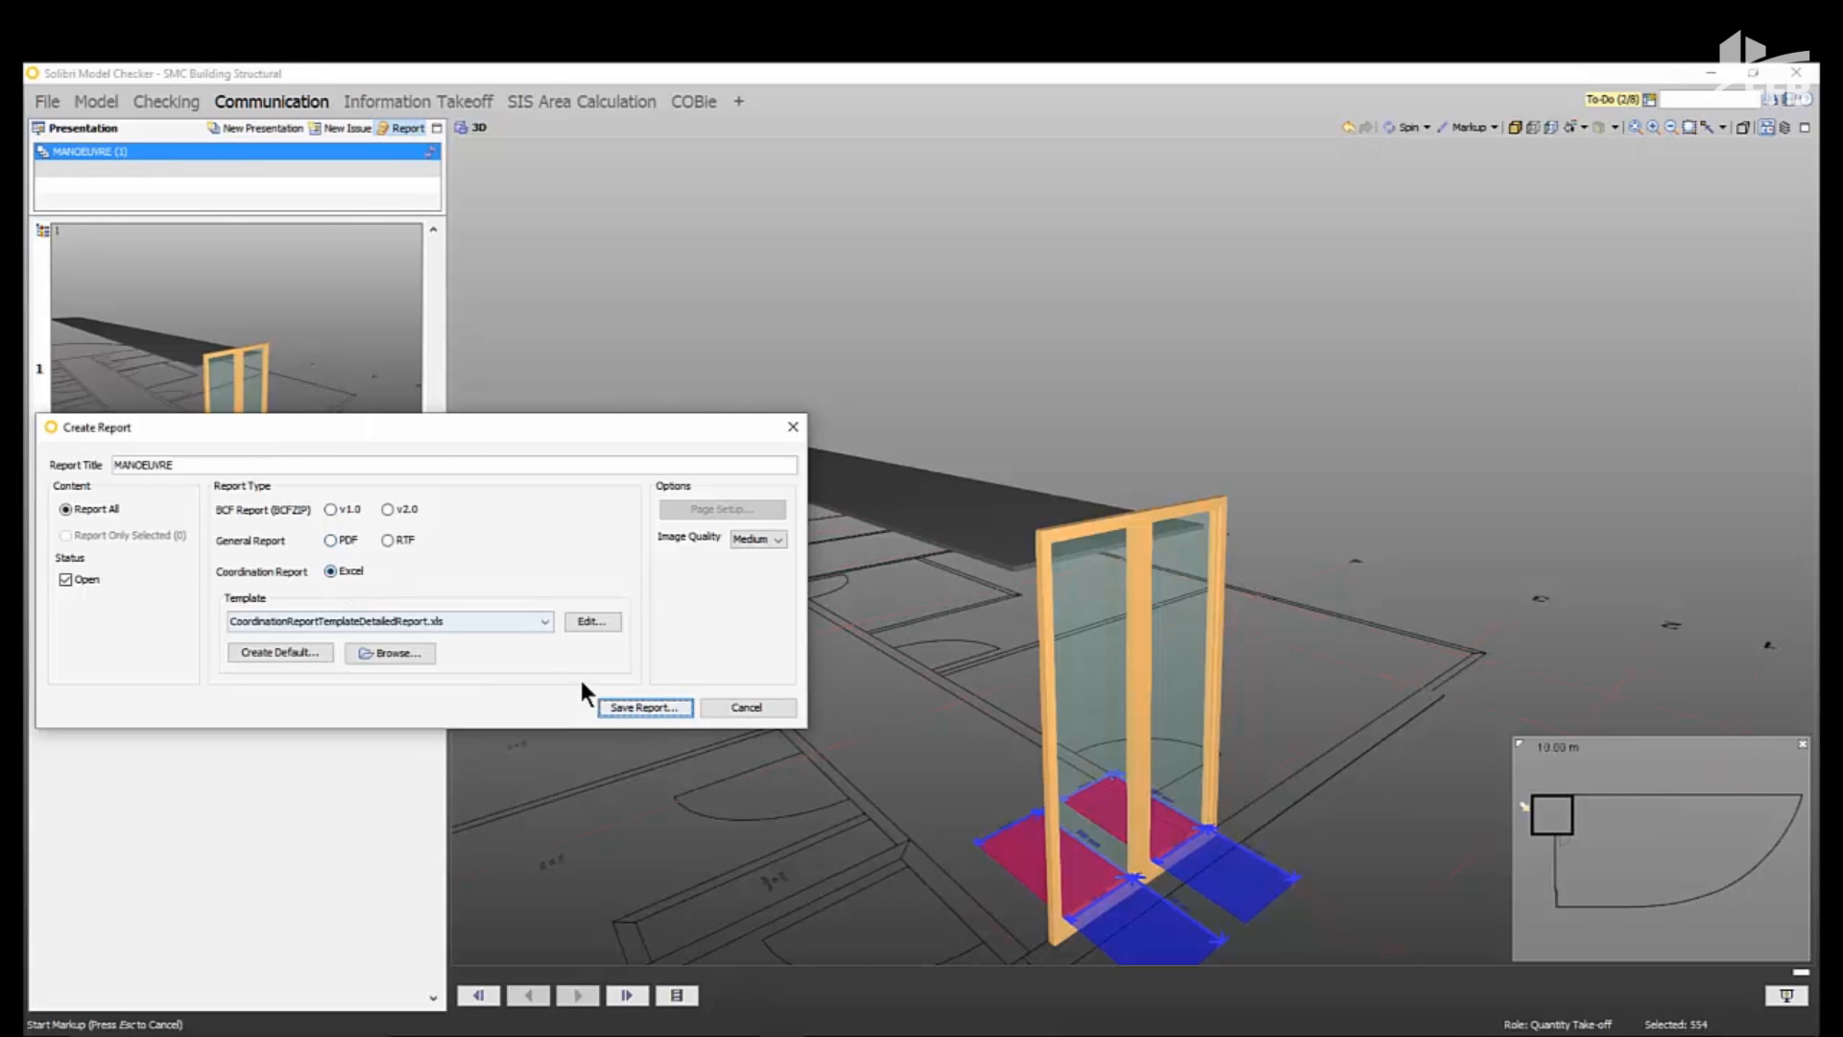
pyautogui.click(629, 704)
pyautogui.click(633, 727)
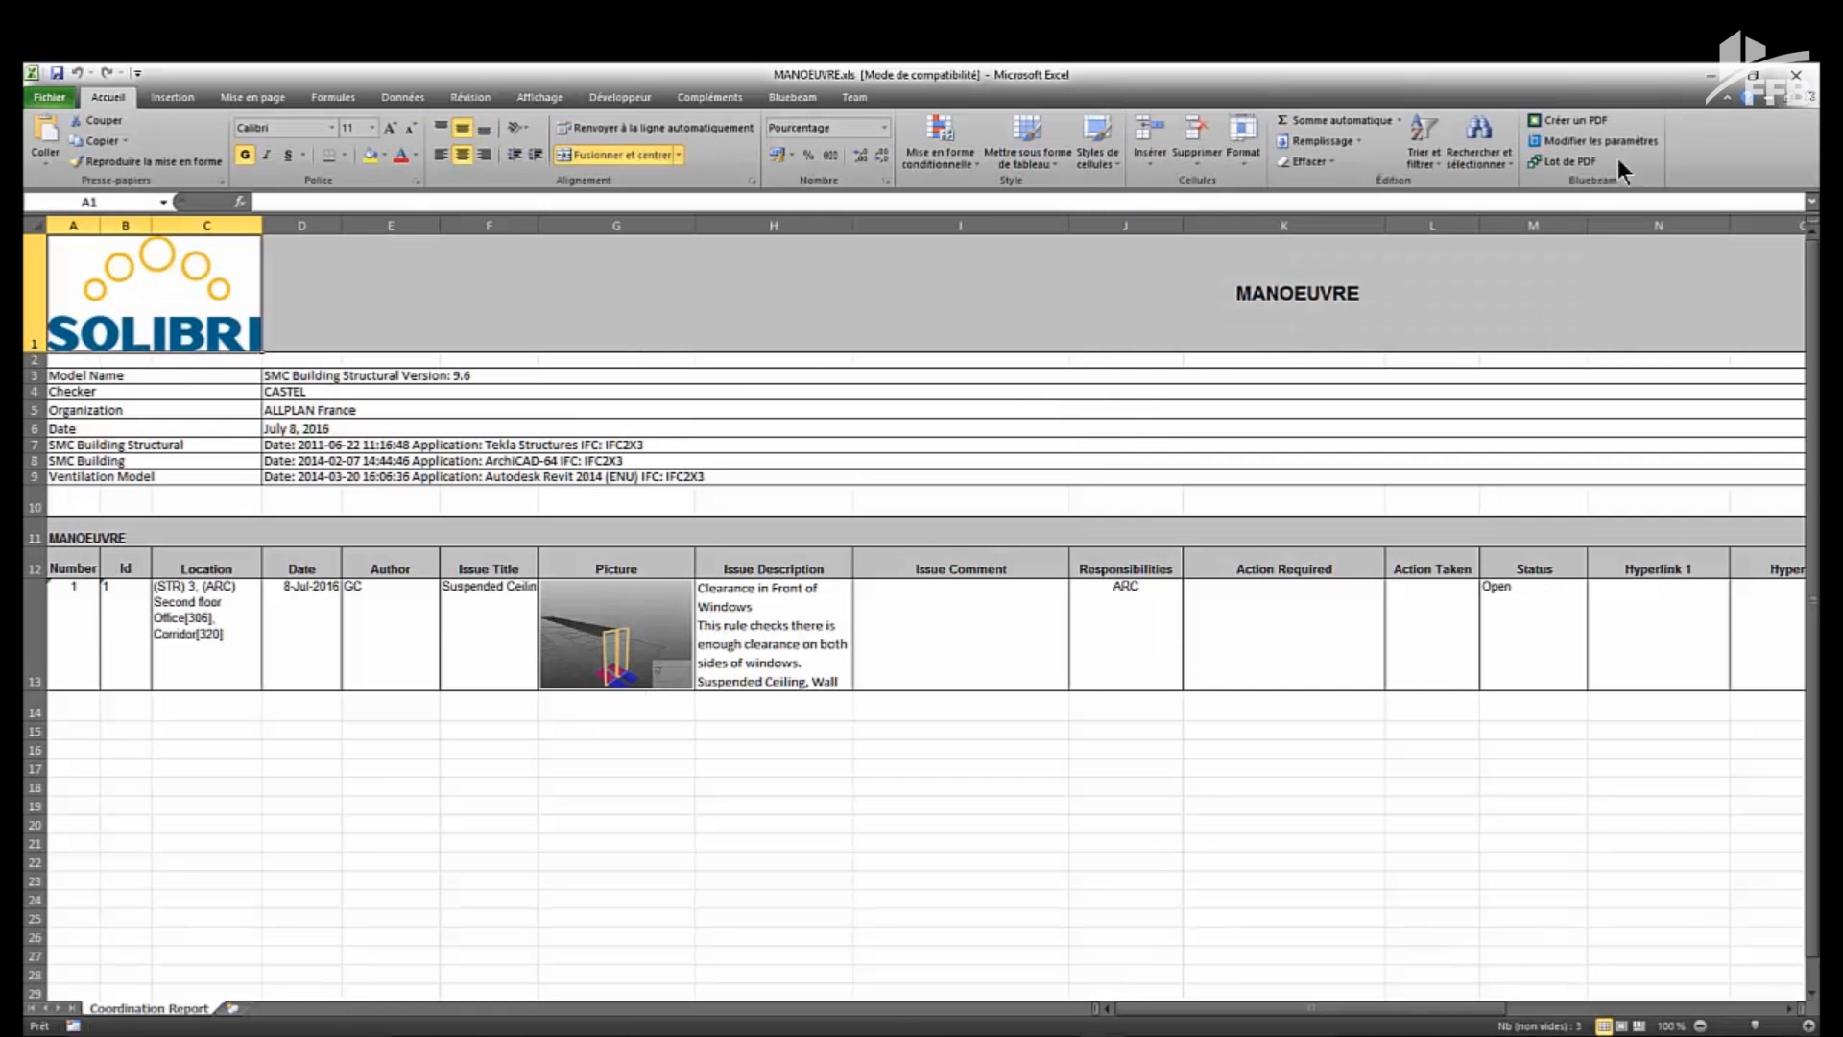
pyautogui.click(1809, 83)
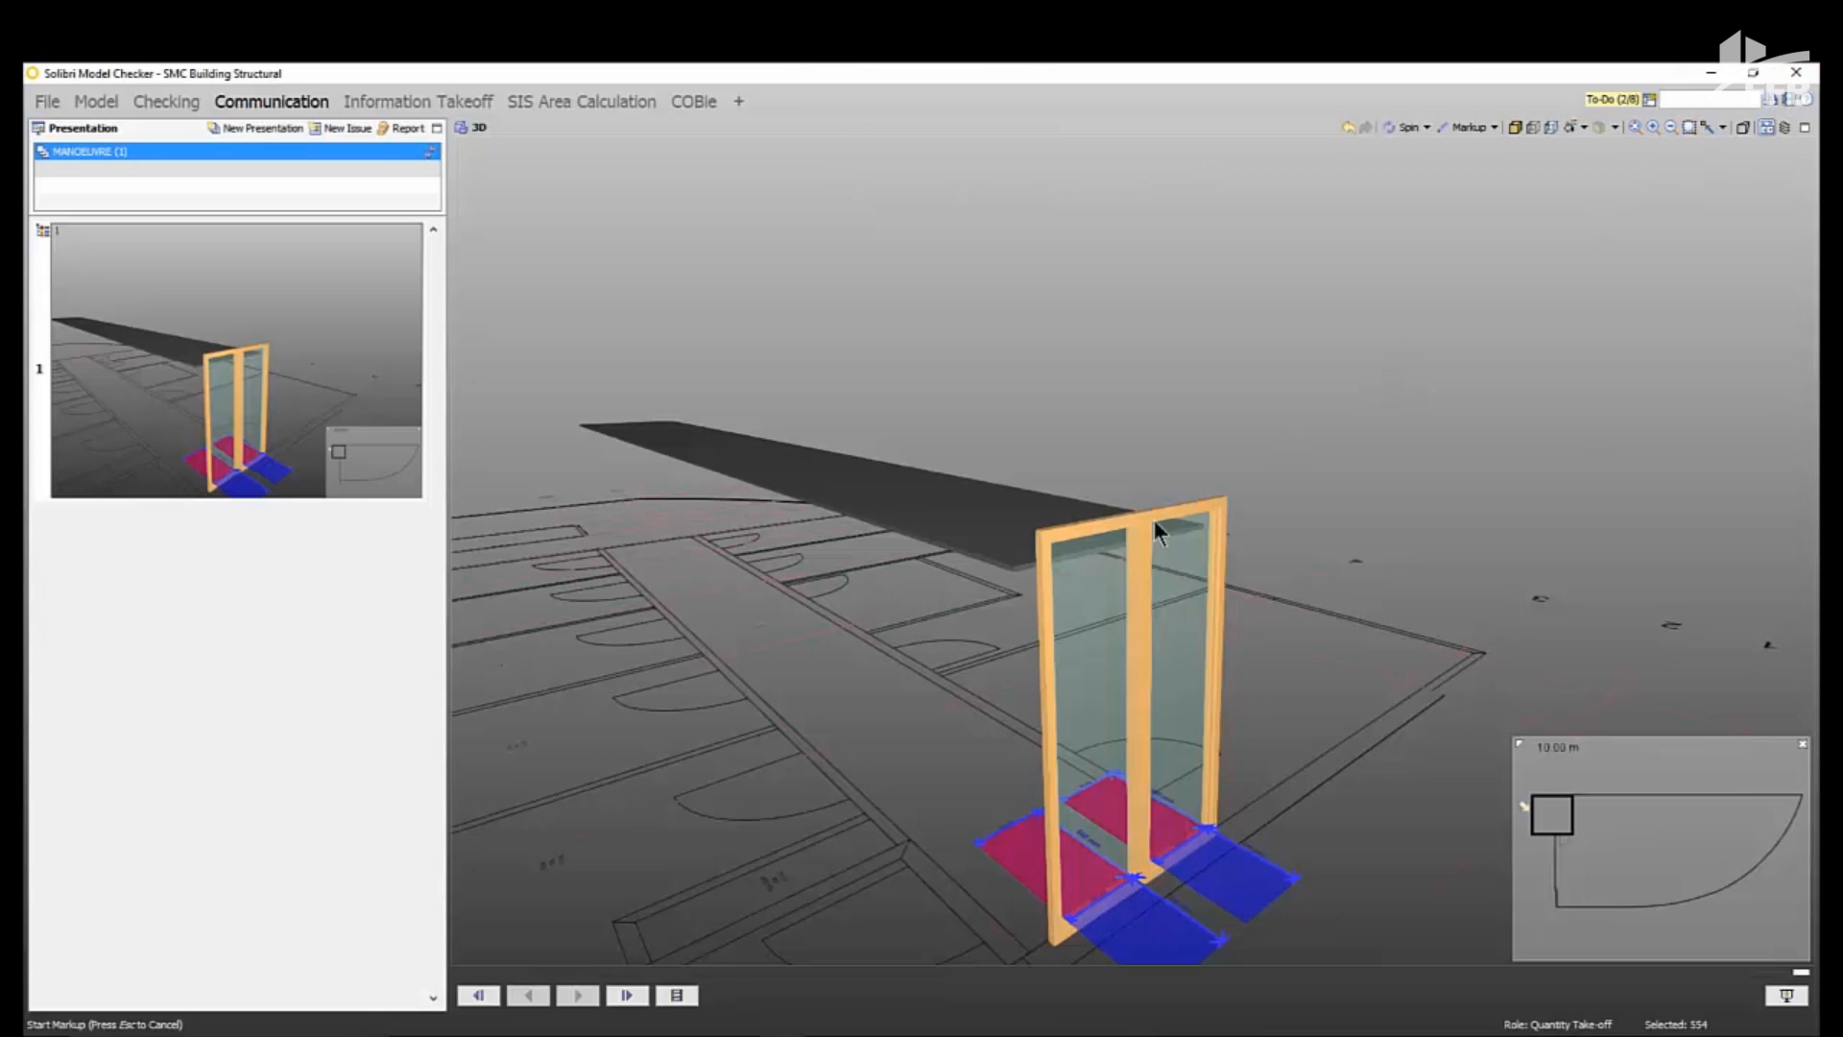
# - Switch to the information takeoff workspace and show the whole architectural SMC Building model in 3D
pyautogui.click(399, 102)
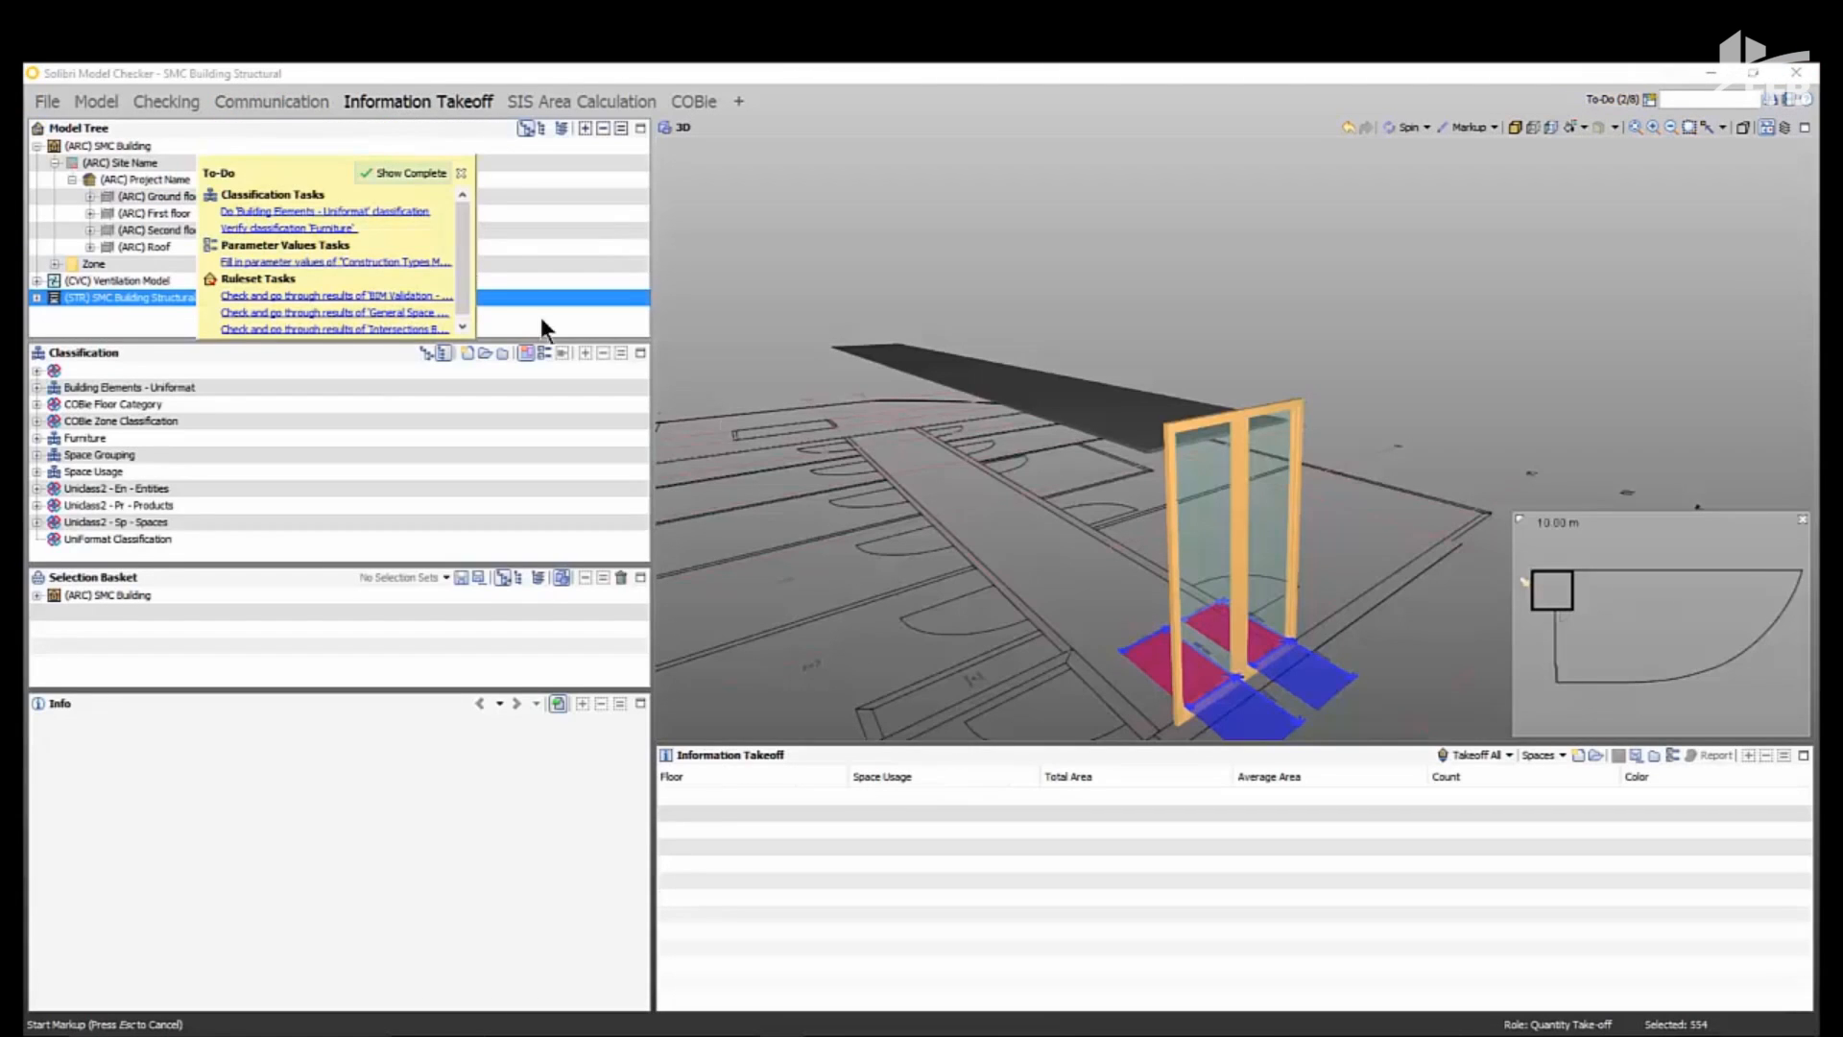
pyautogui.click(124, 146)
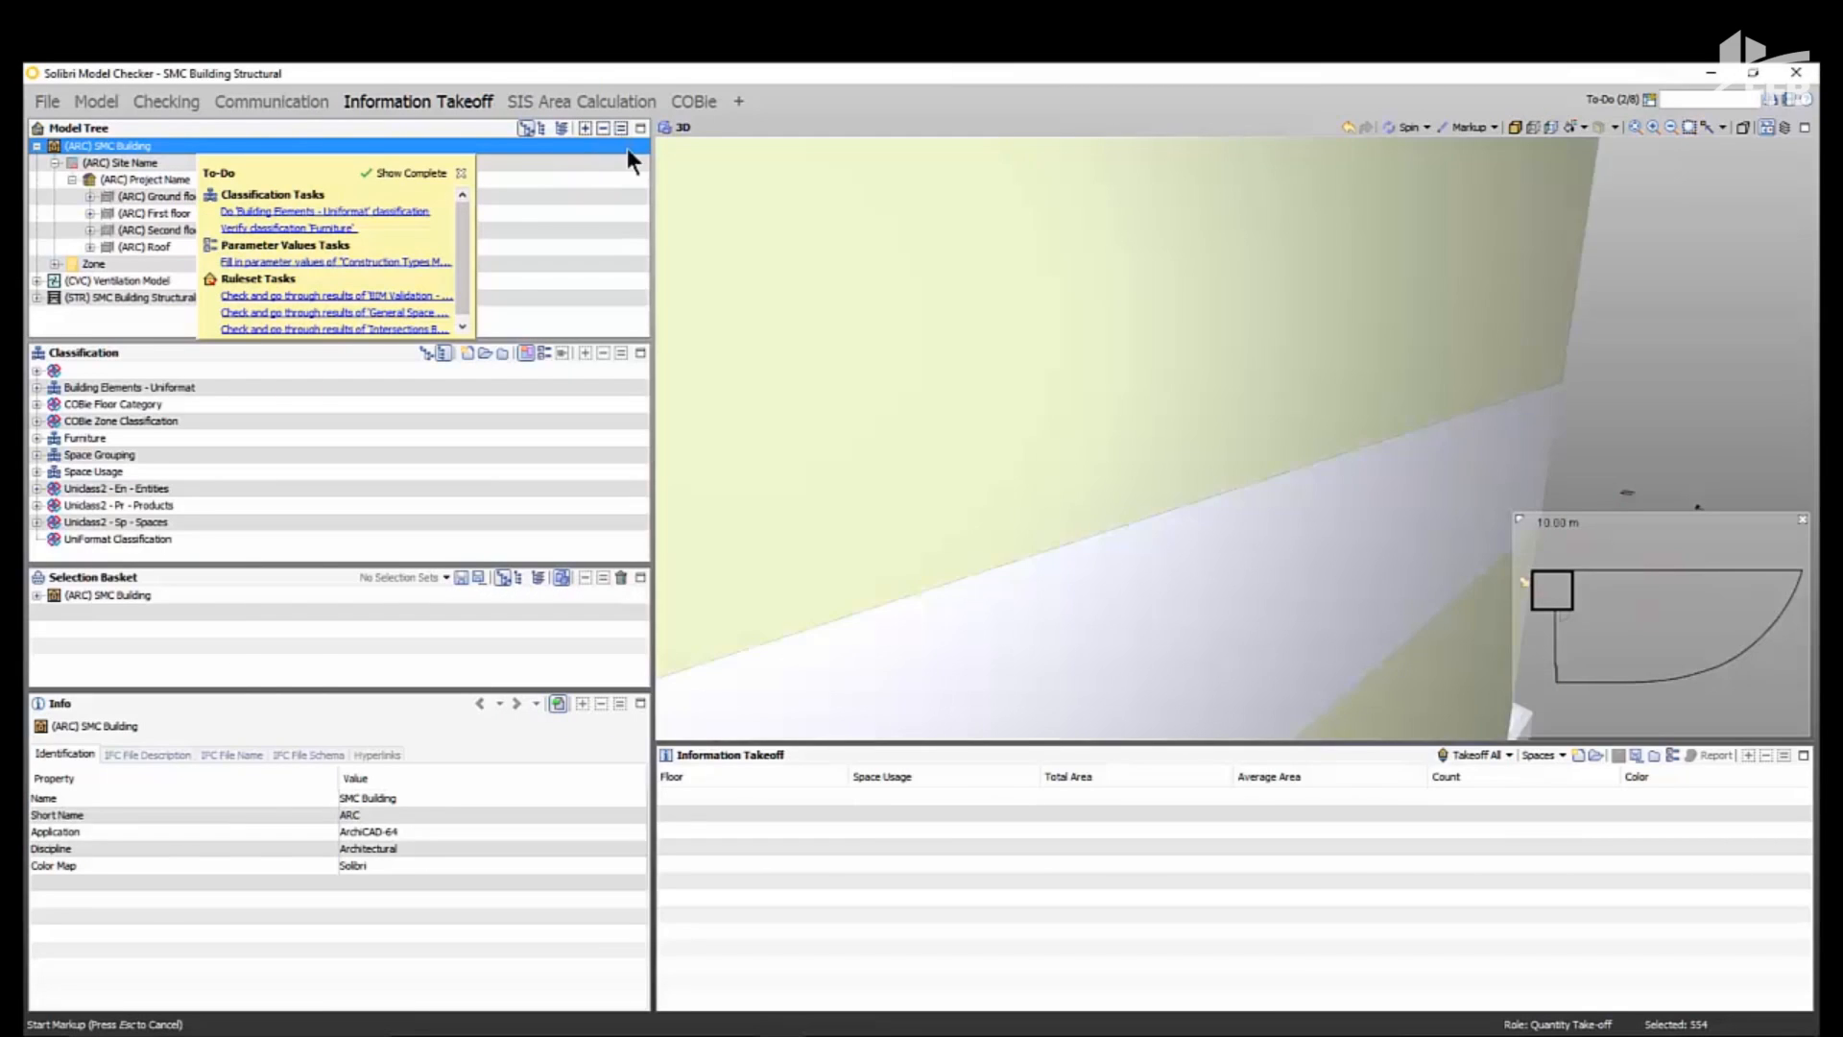
pyautogui.scroll(-10, 1018, 459)
pyautogui.moveTo(1017, 464); pyautogui.dragTo(1794, 540)
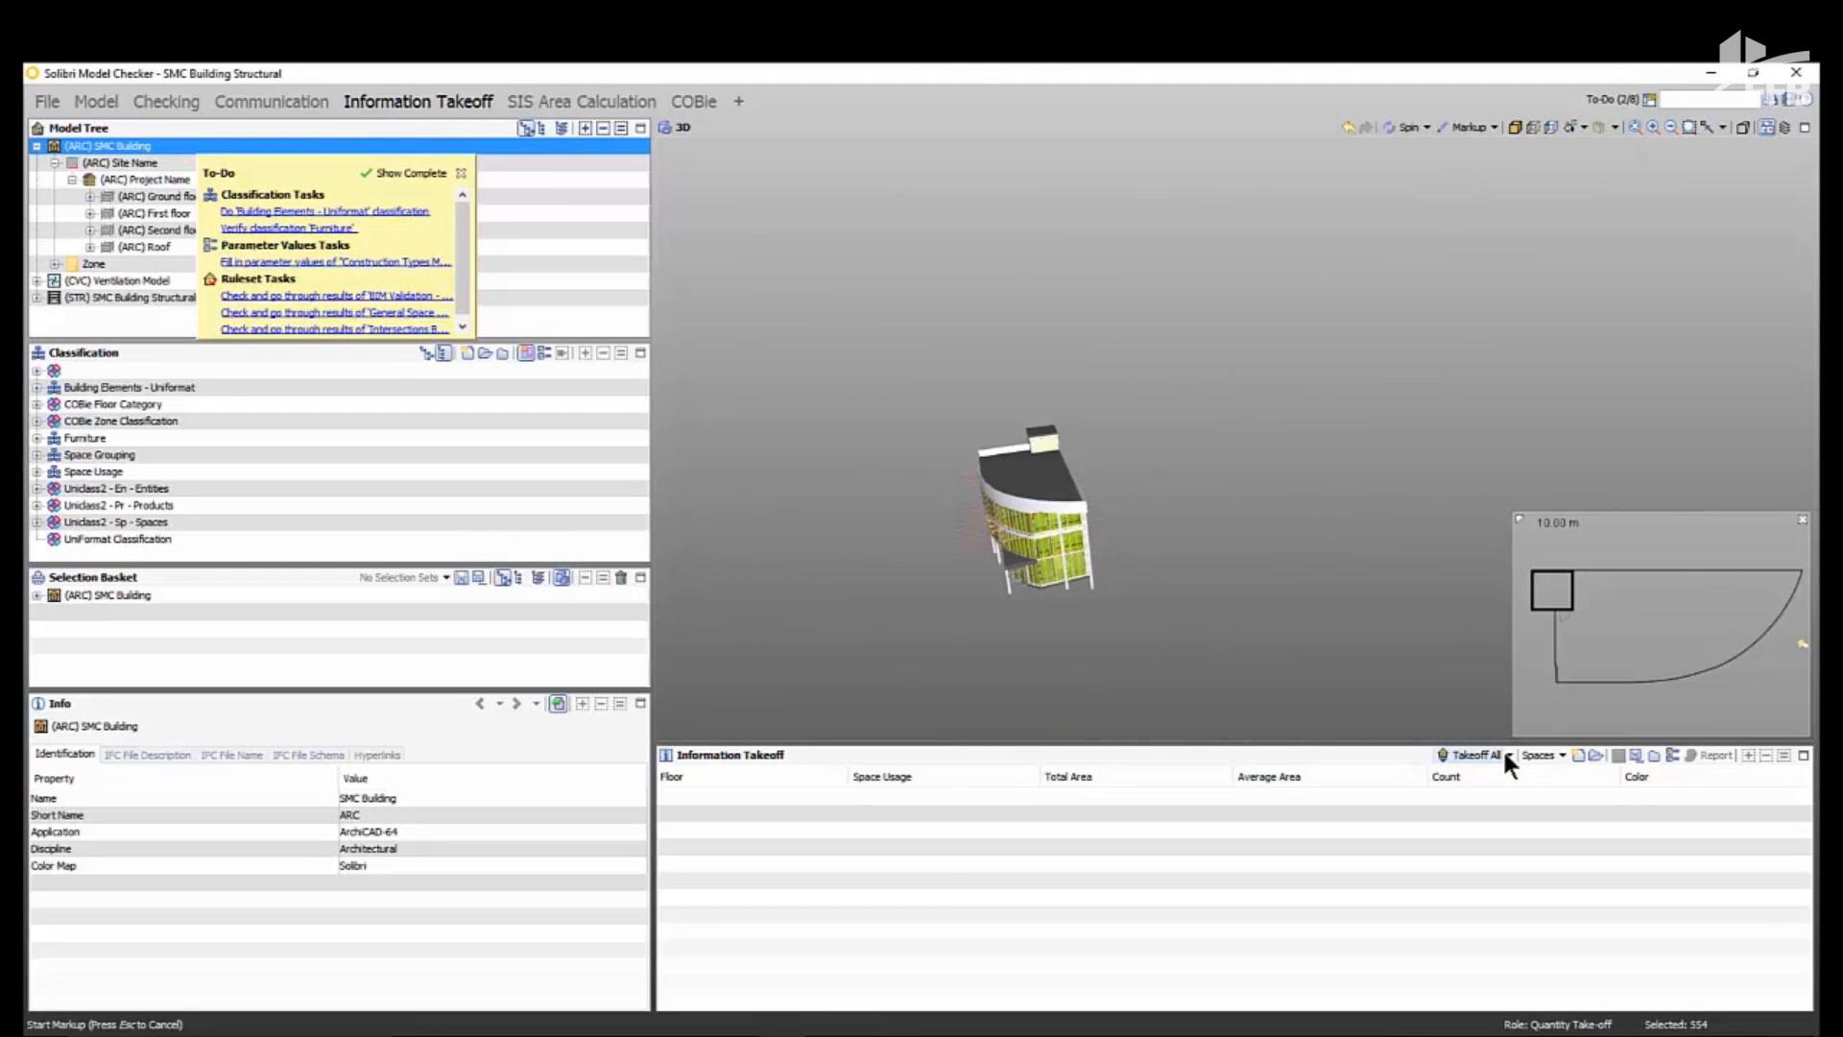
# - Take off all components using the Building Element Quantities definition and look through the resulting quantities list
pyautogui.click(1562, 757)
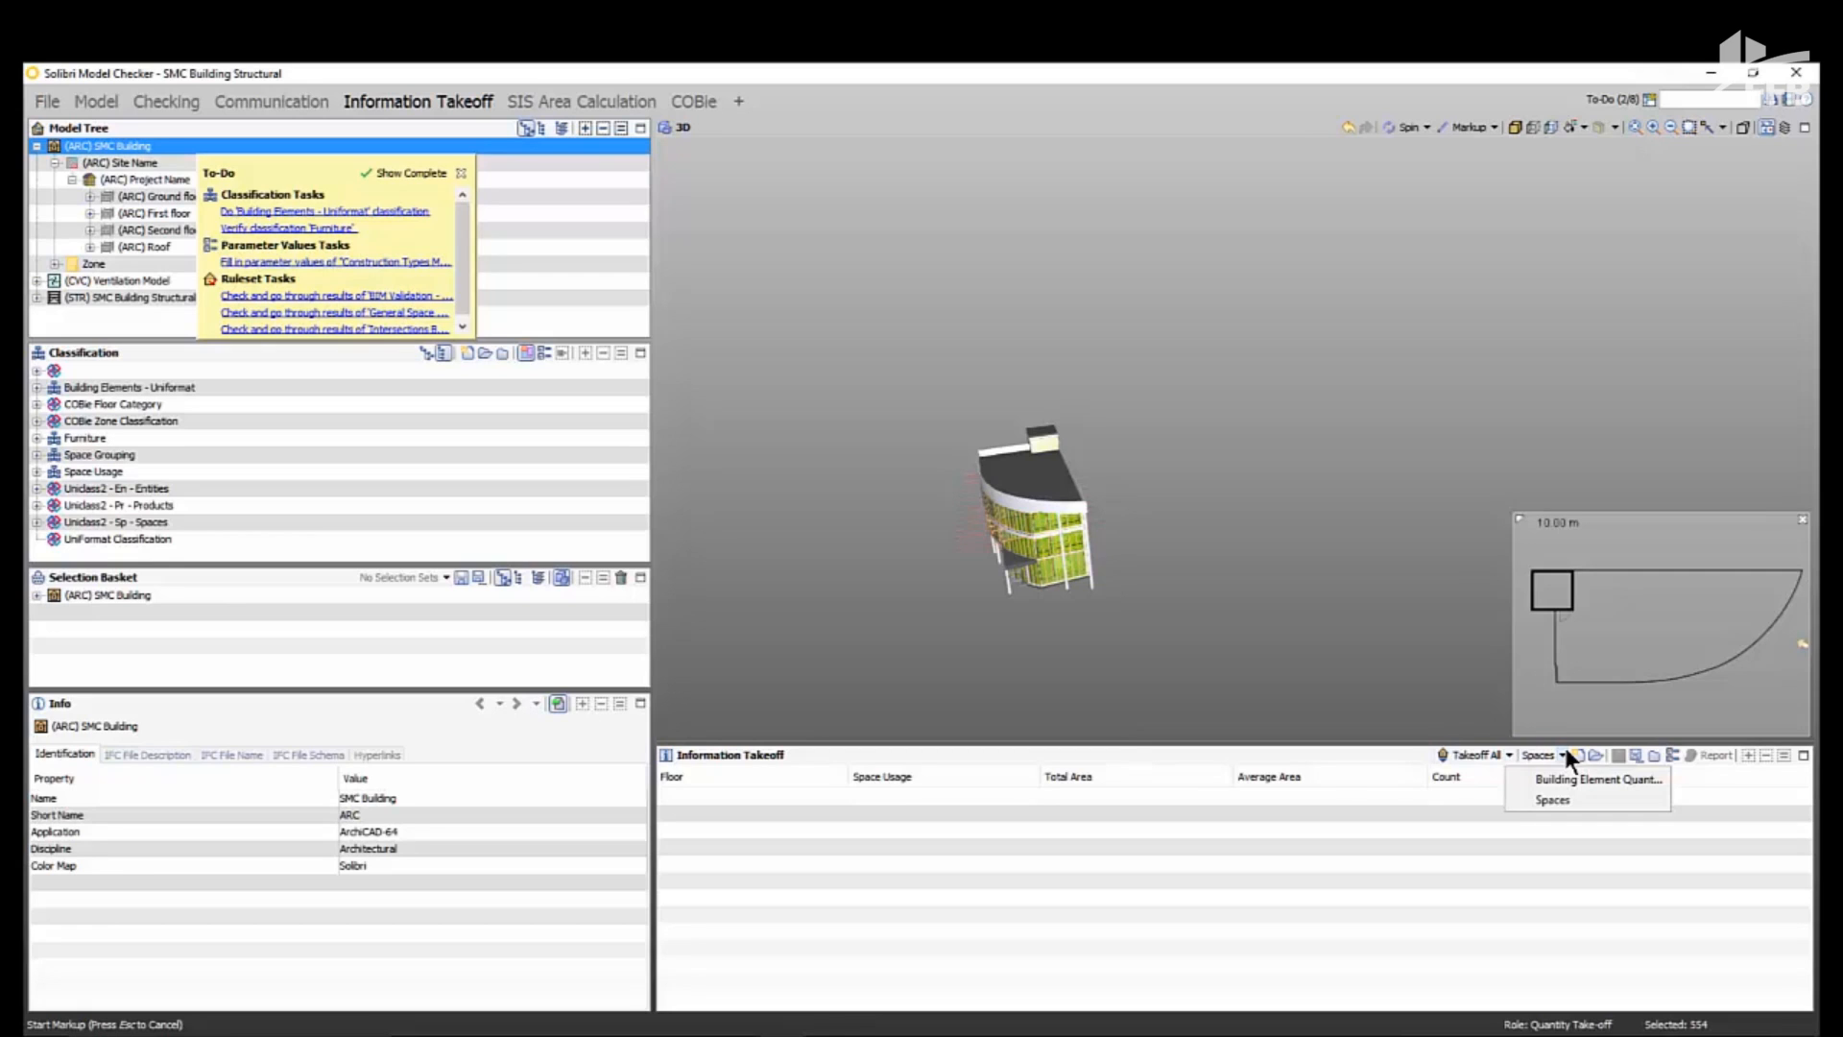
pyautogui.click(1561, 778)
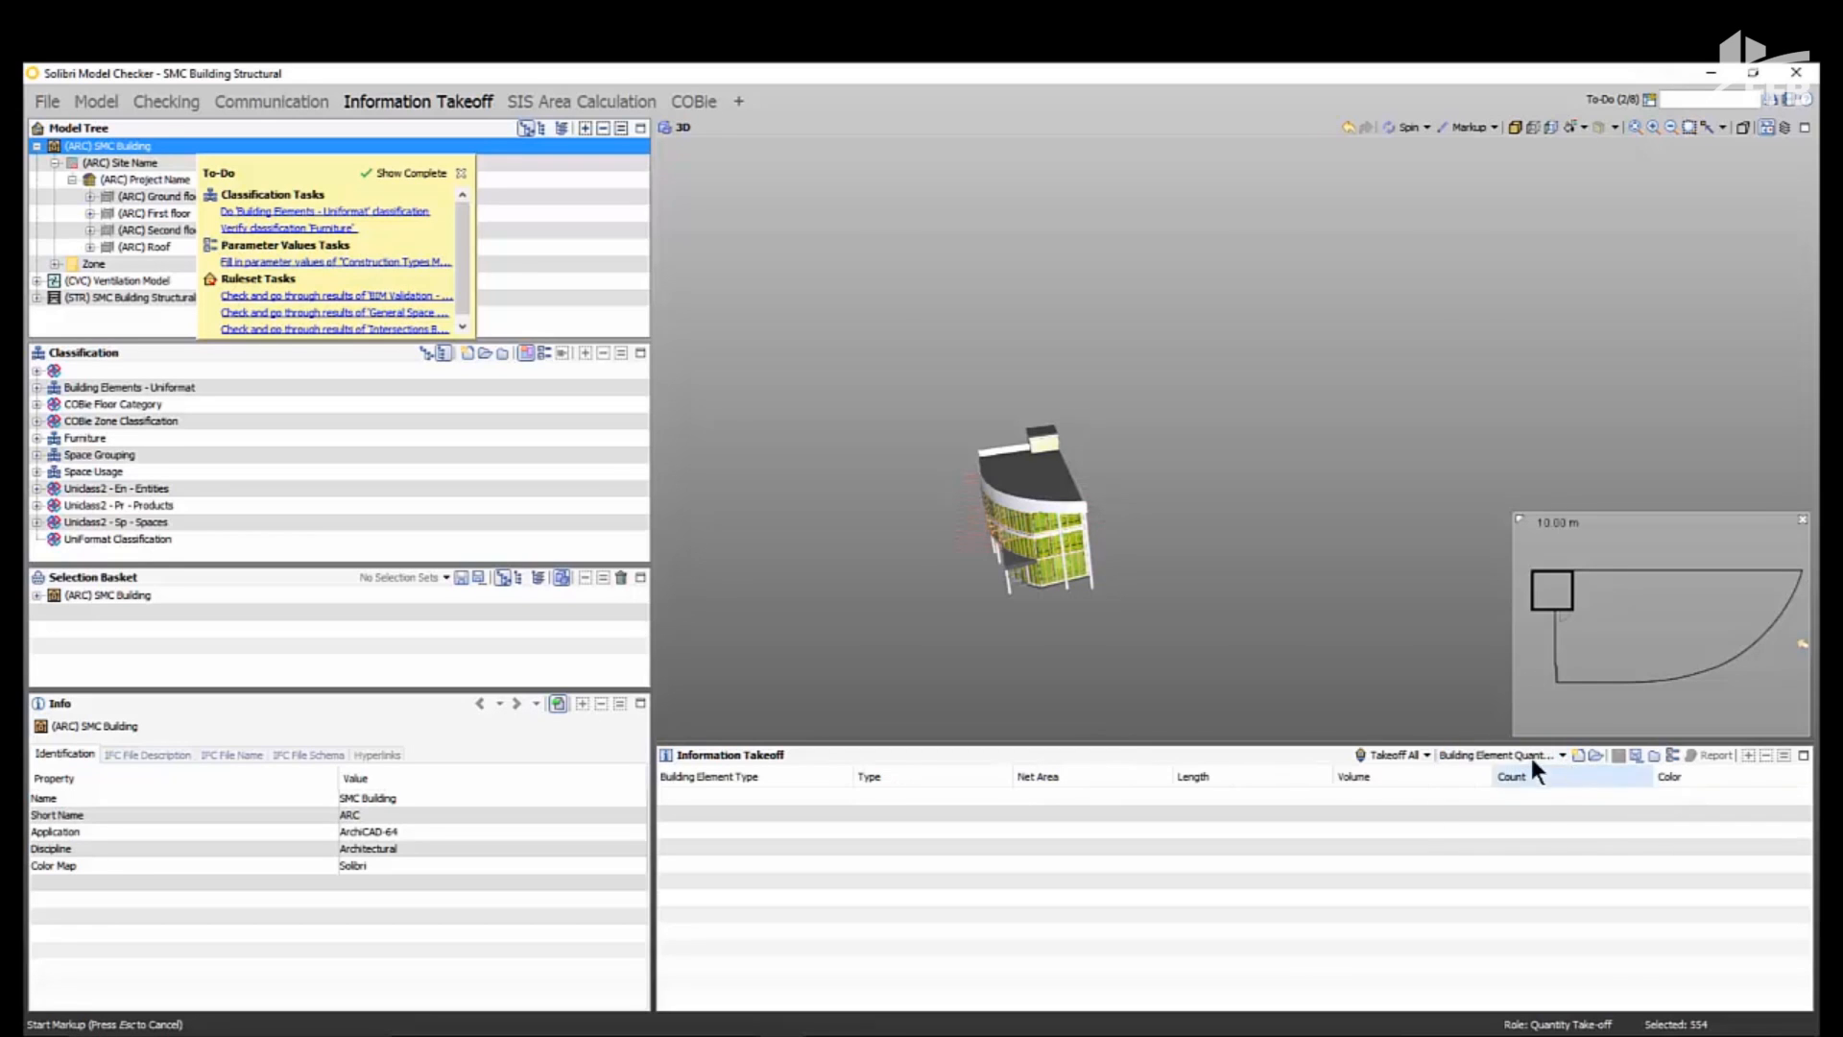
pyautogui.click(1376, 753)
pyautogui.click(1303, 957)
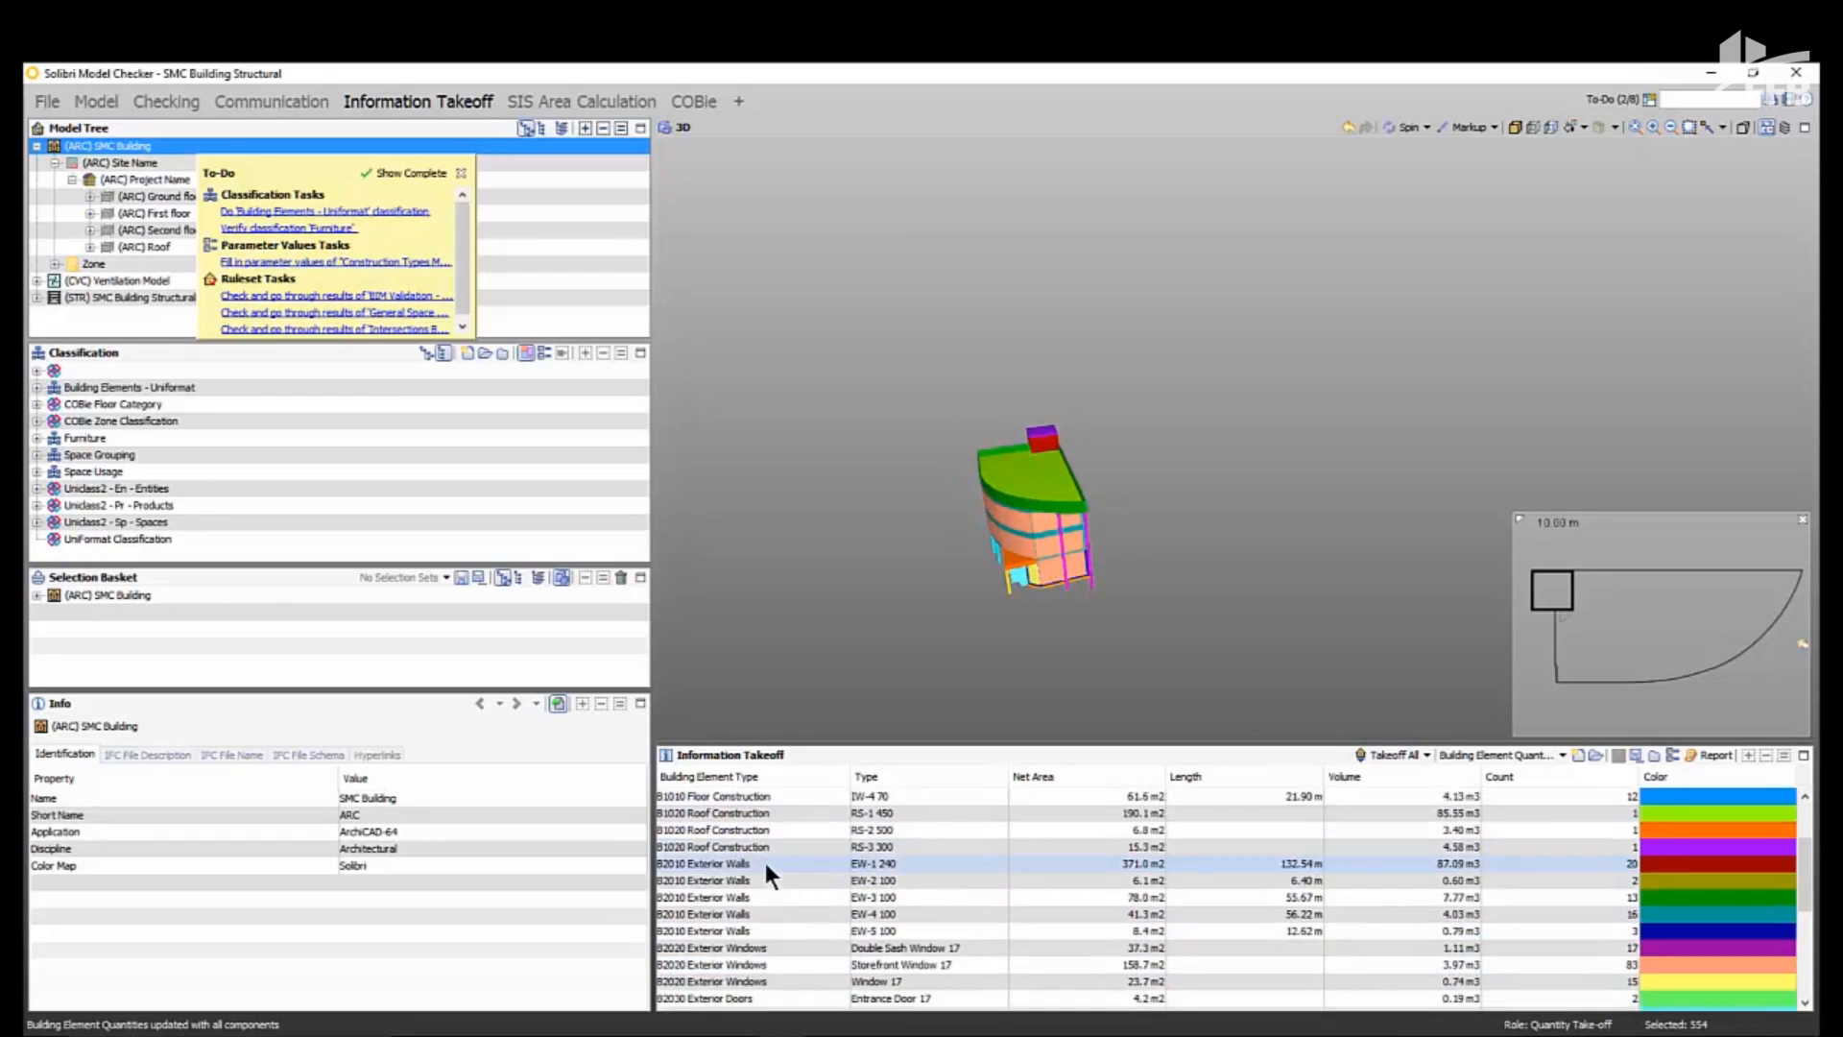
pyautogui.scroll(-5, 758, 860)
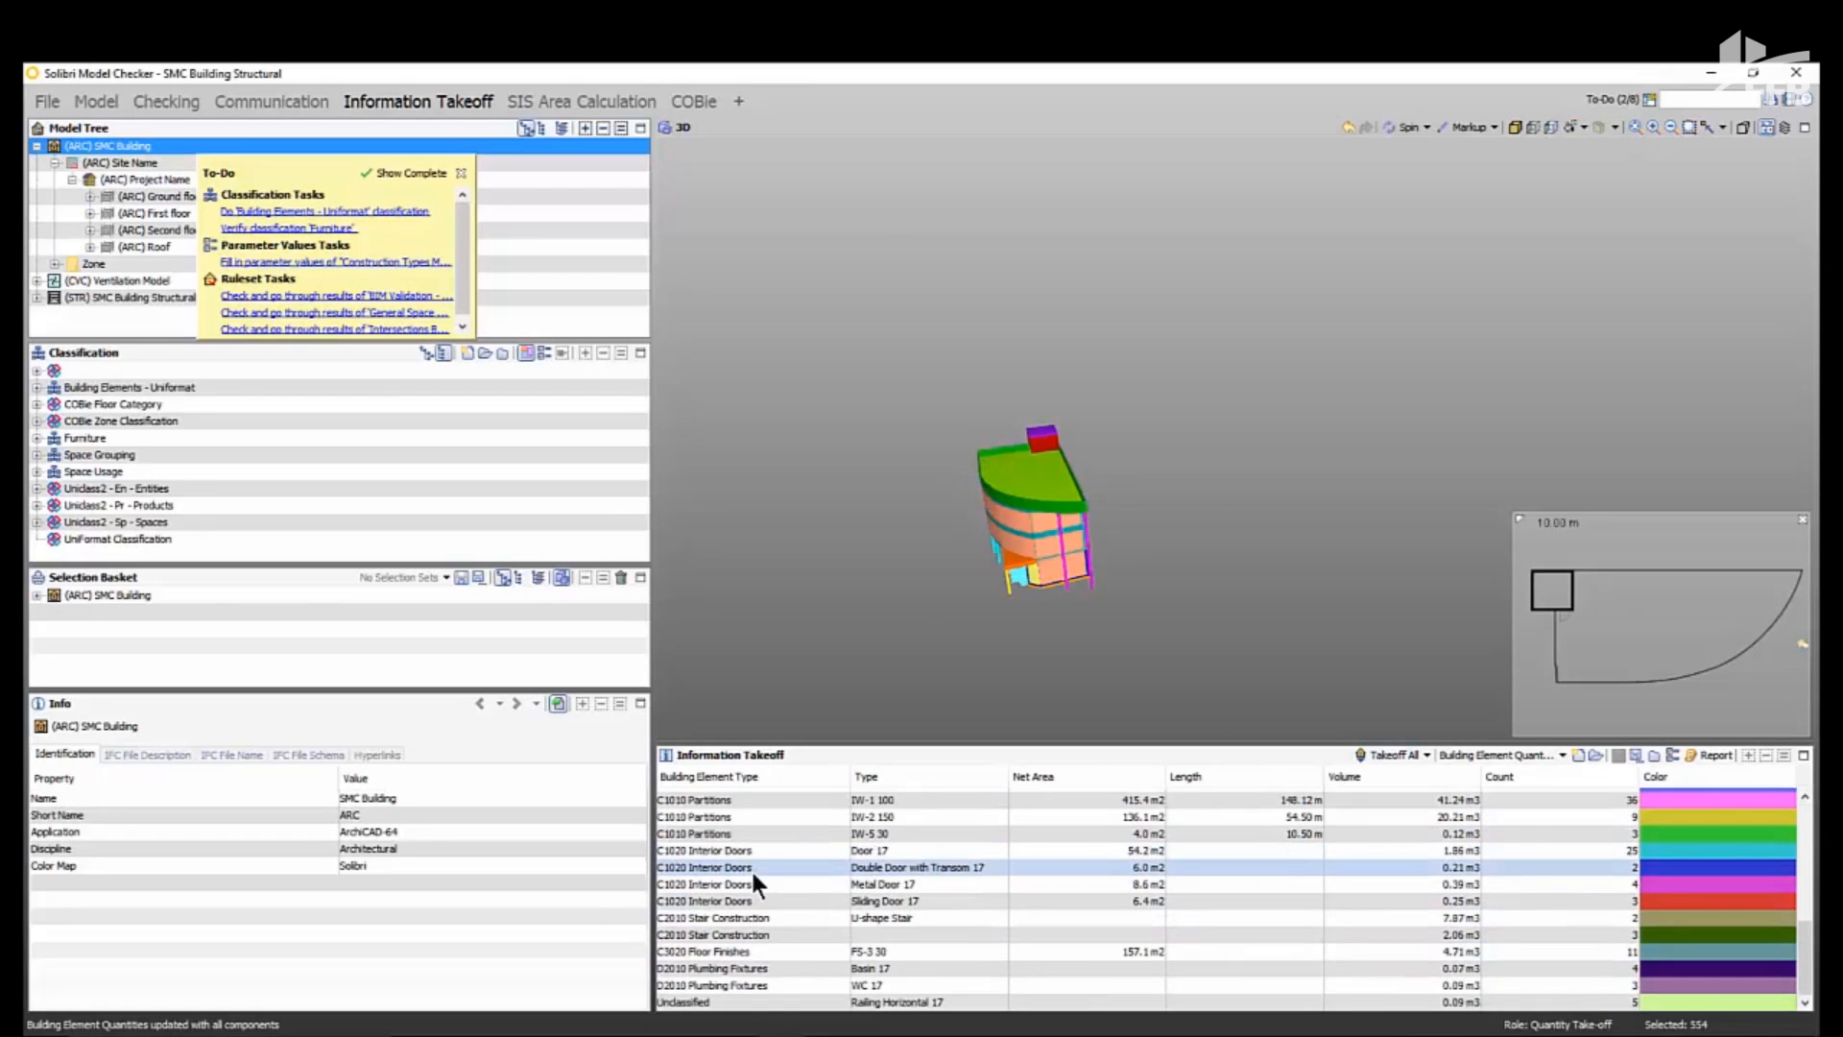
# - Save the takeoff as a plain Excel report named Quantities.xlsx in the Bureau folder
pyautogui.click(1709, 754)
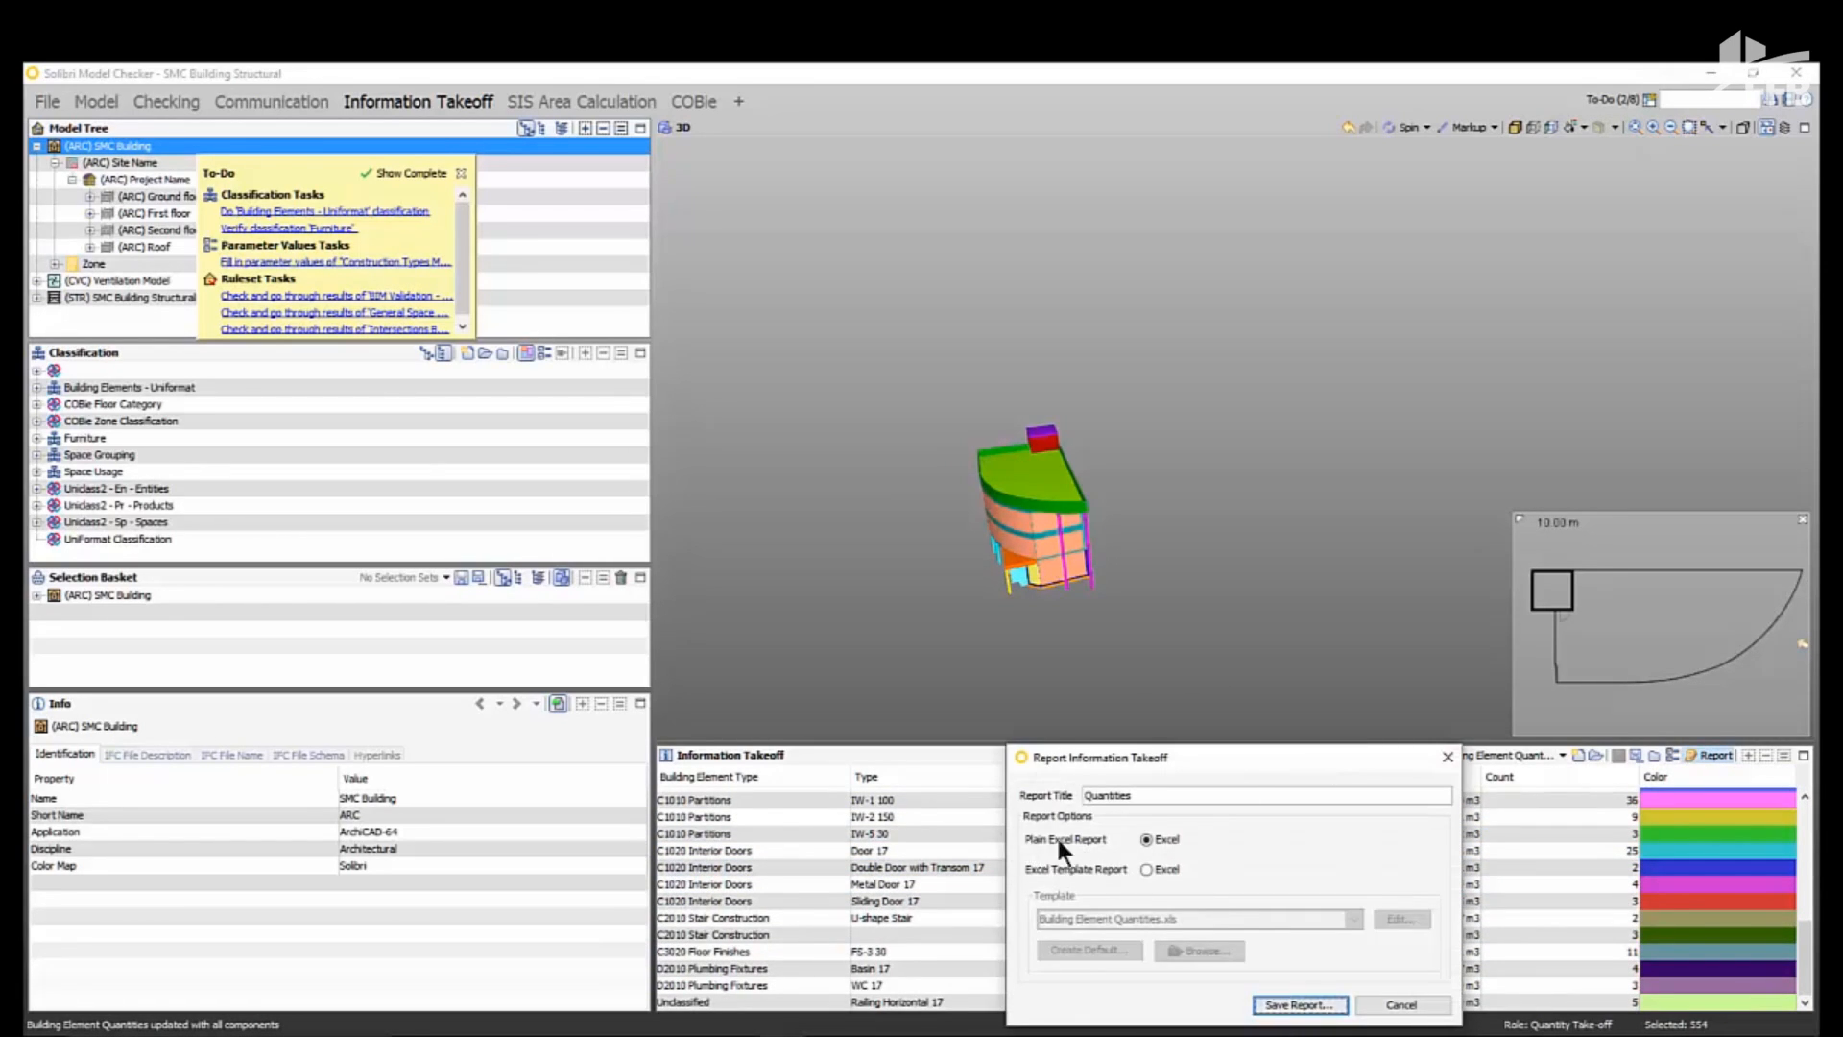
pyautogui.click(1300, 1005)
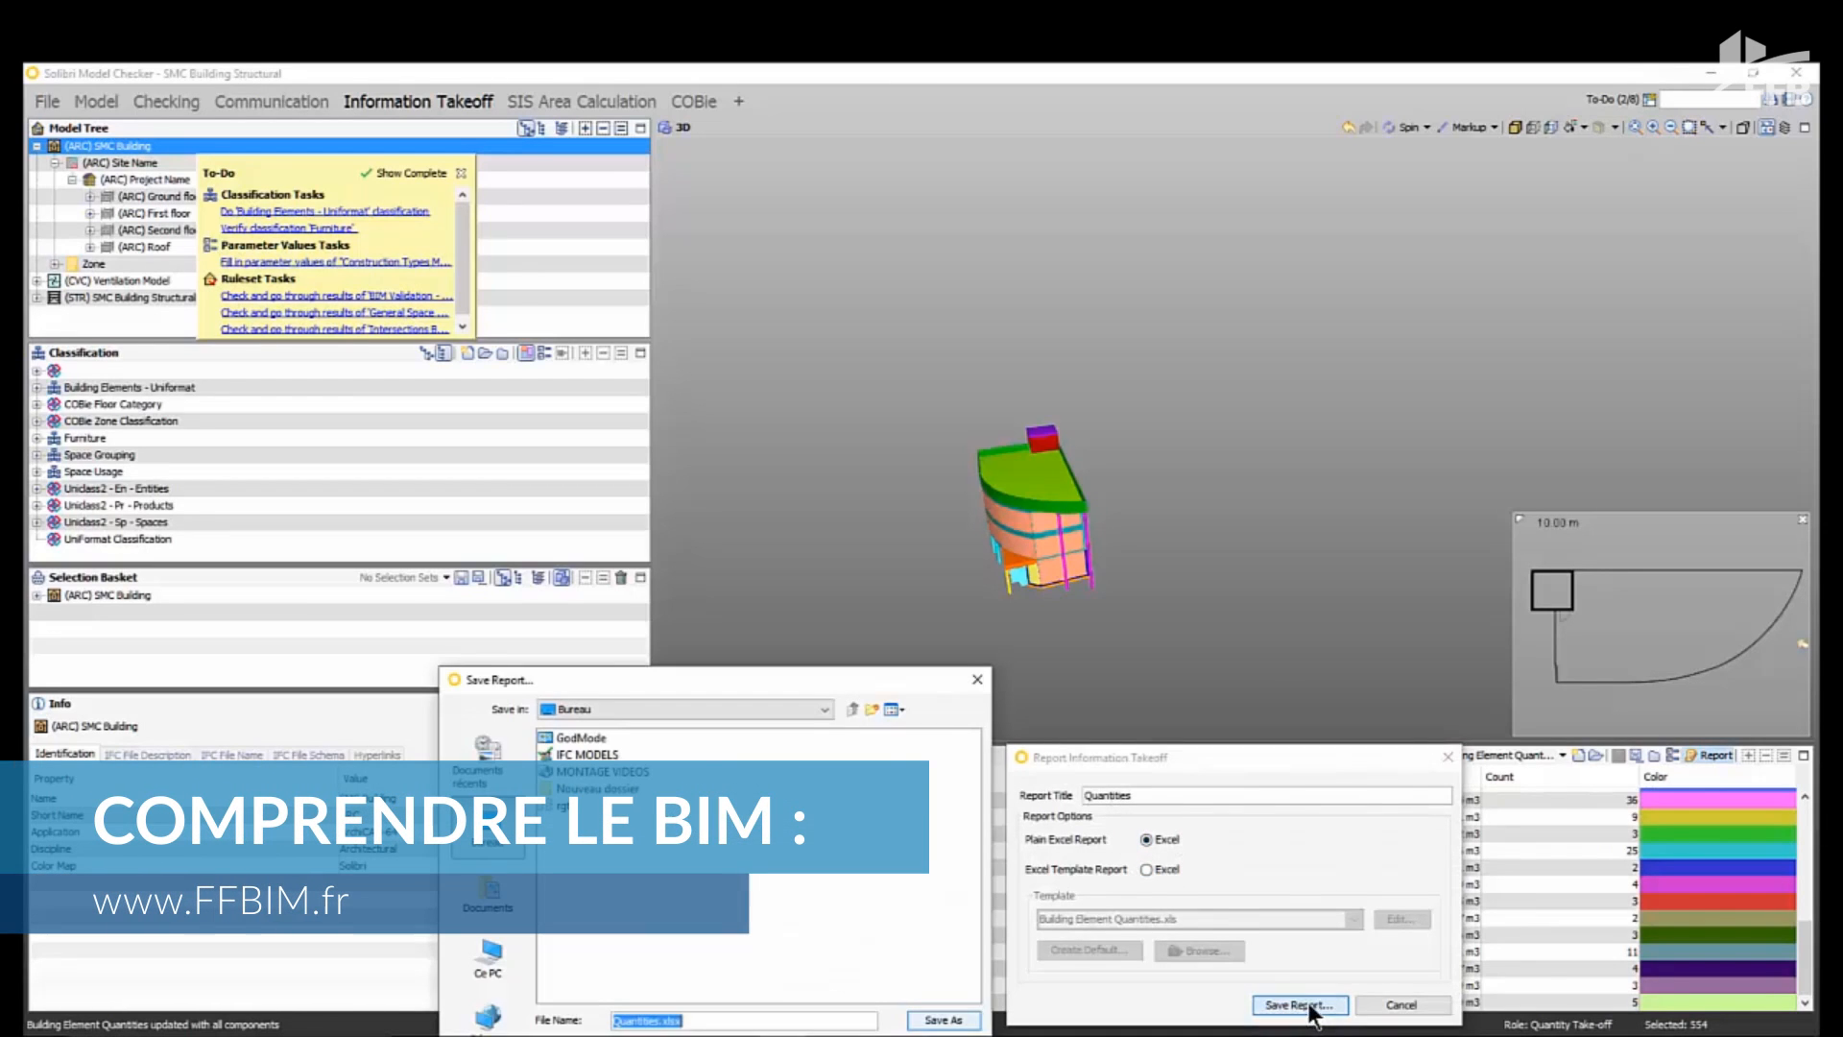
pyautogui.moveTo(837, 700); pyautogui.dragTo(901, 550)
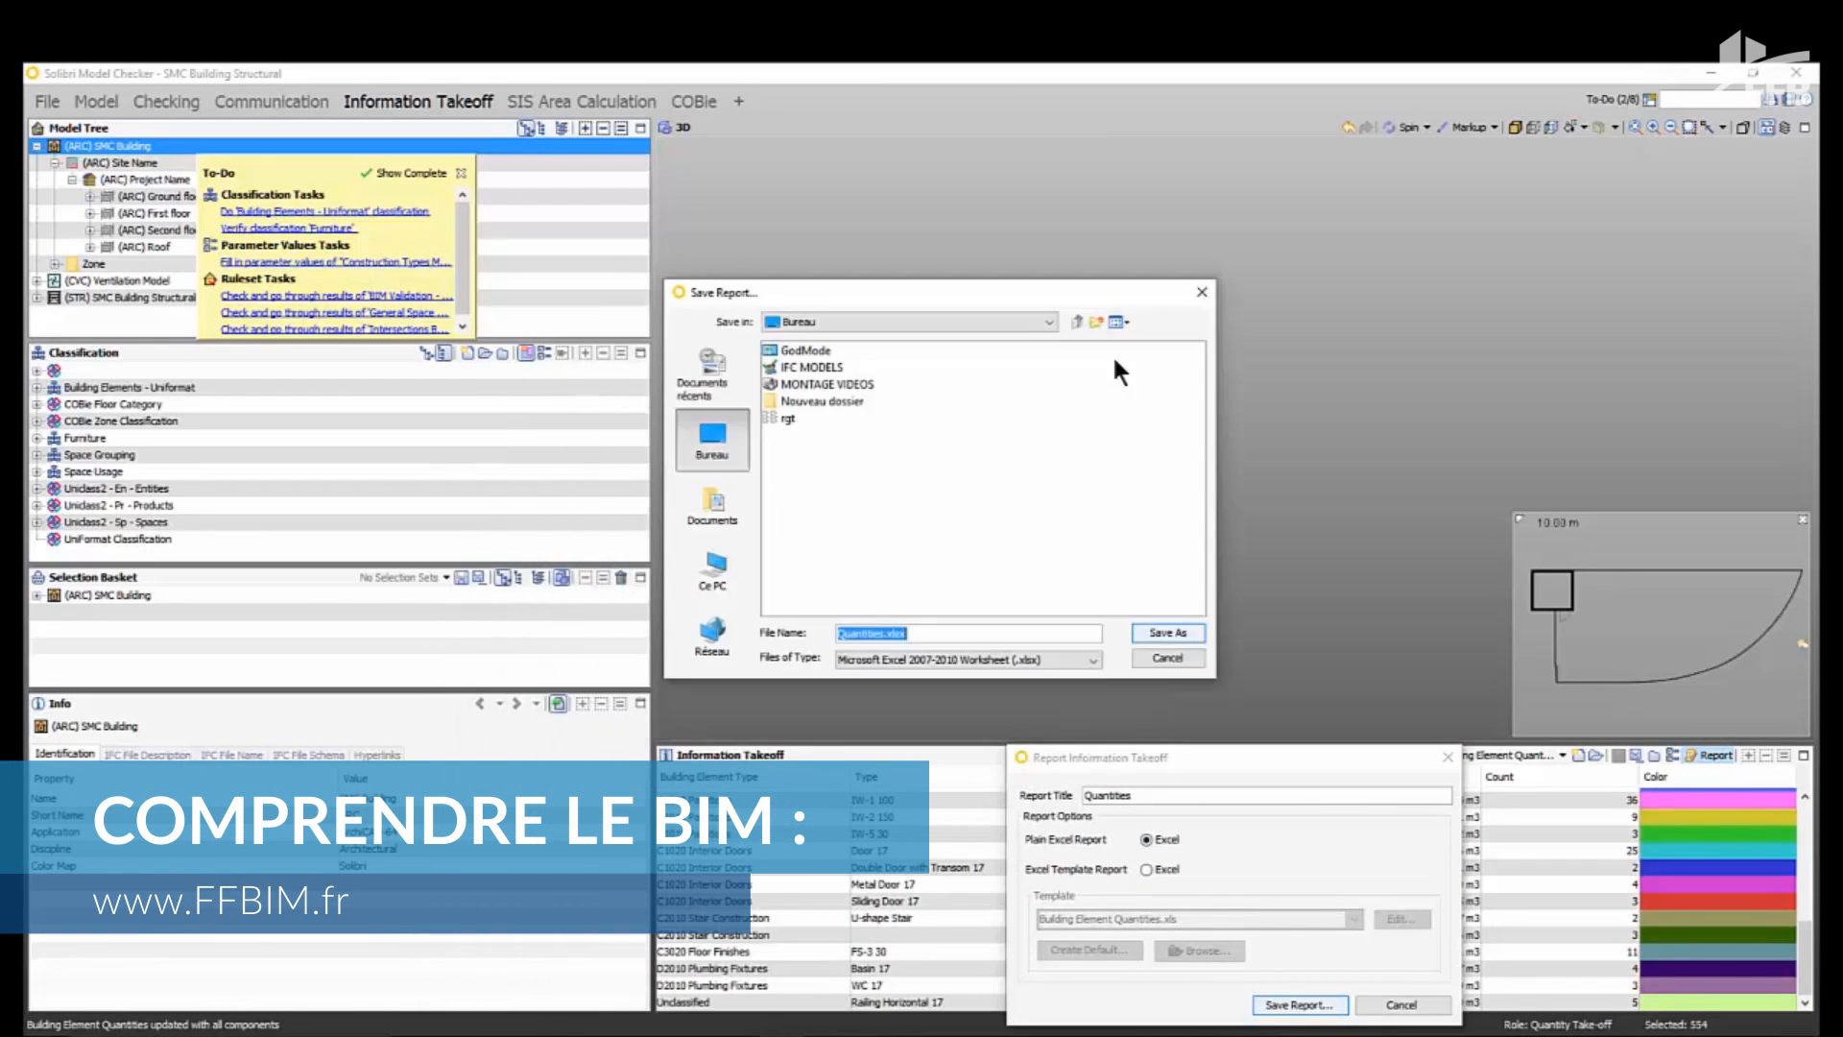
pyautogui.click(1178, 622)
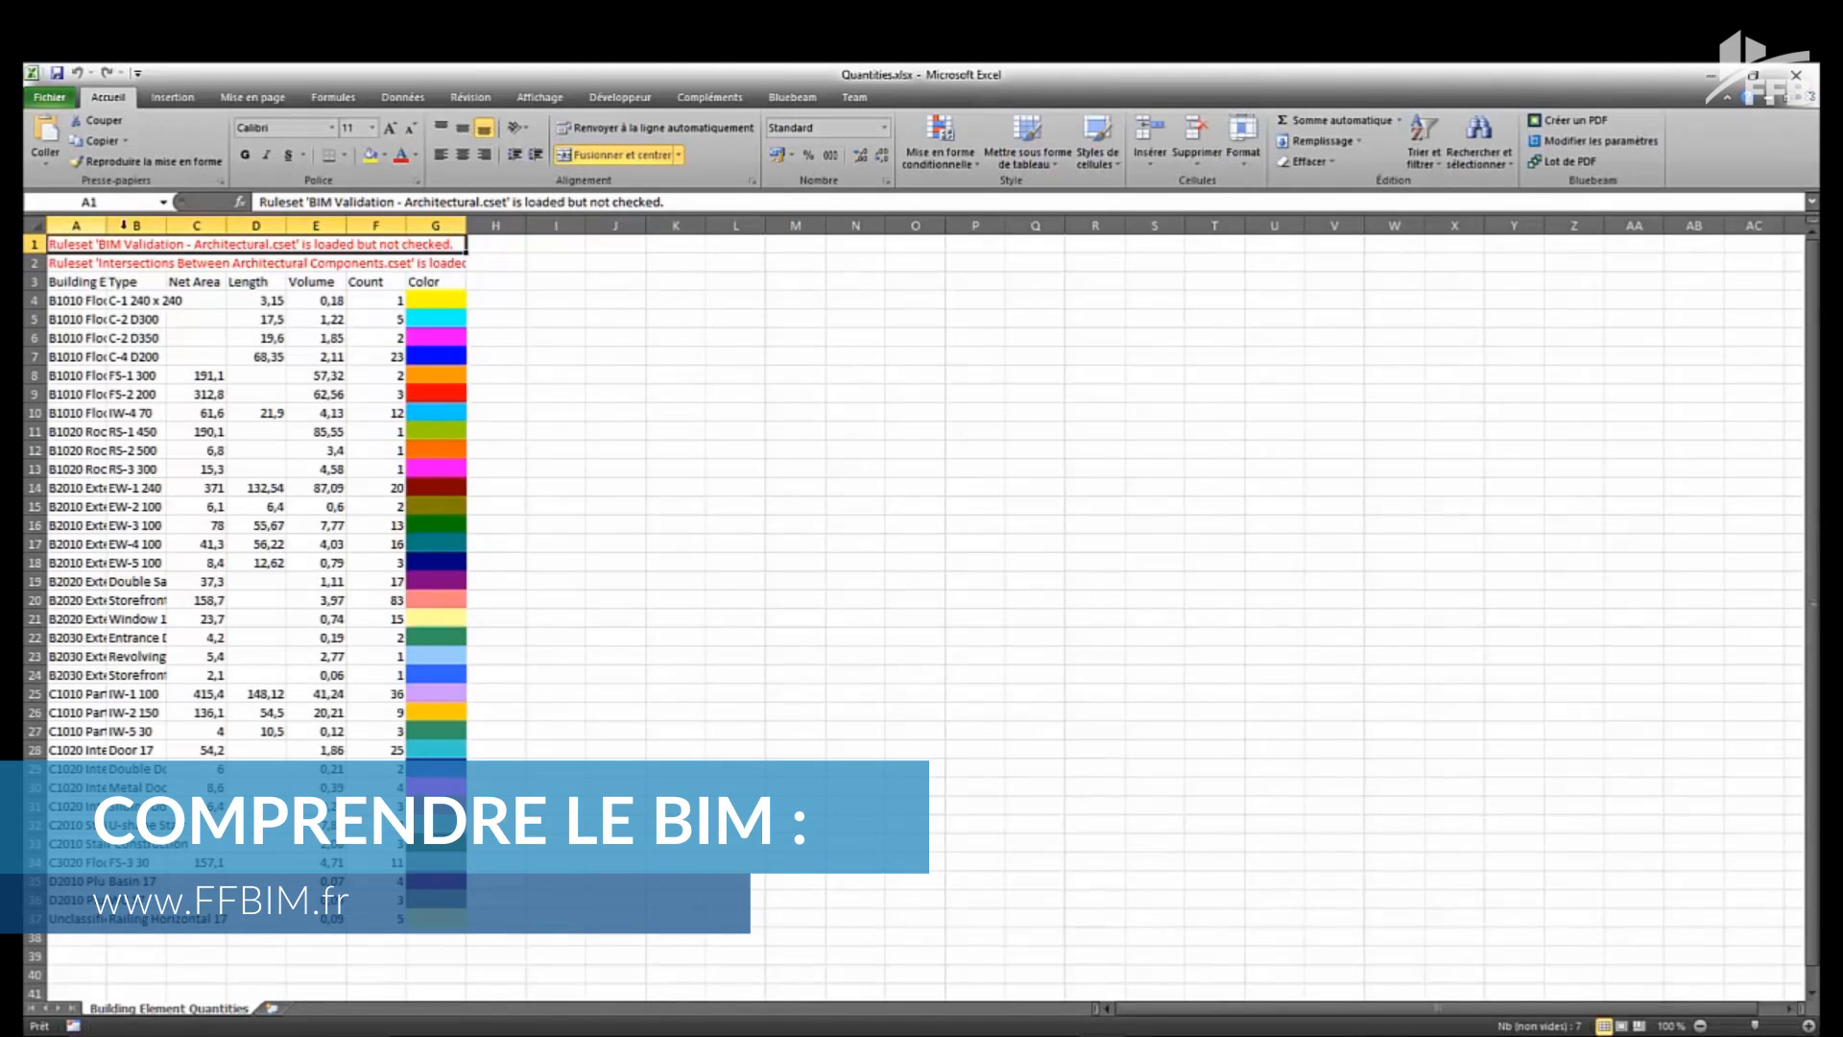
# - Widen the Building Element Type and Type columns in the exported quantities workbook, and close the workbook
pyautogui.moveTo(167, 227); pyautogui.dragTo(348, 231)
pyautogui.moveTo(108, 226); pyautogui.dragTo(304, 230)
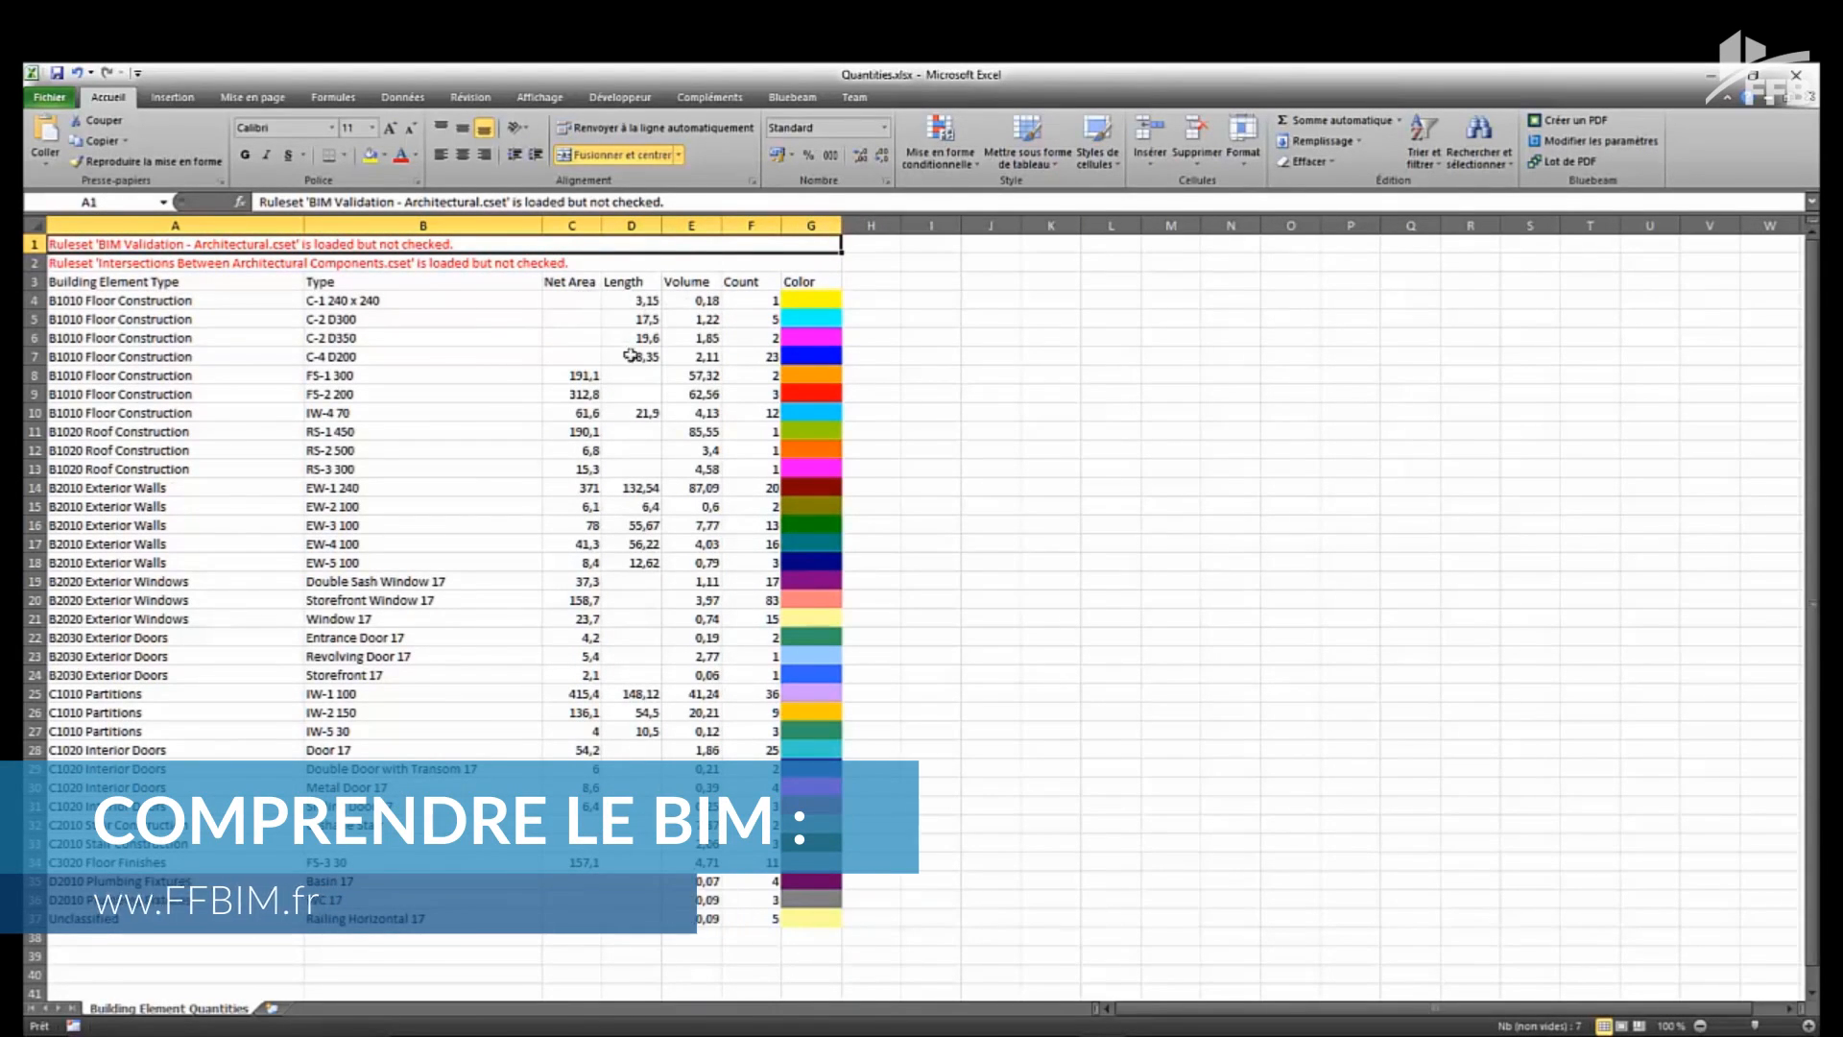
pyautogui.click(1796, 75)
pyautogui.click(925, 580)
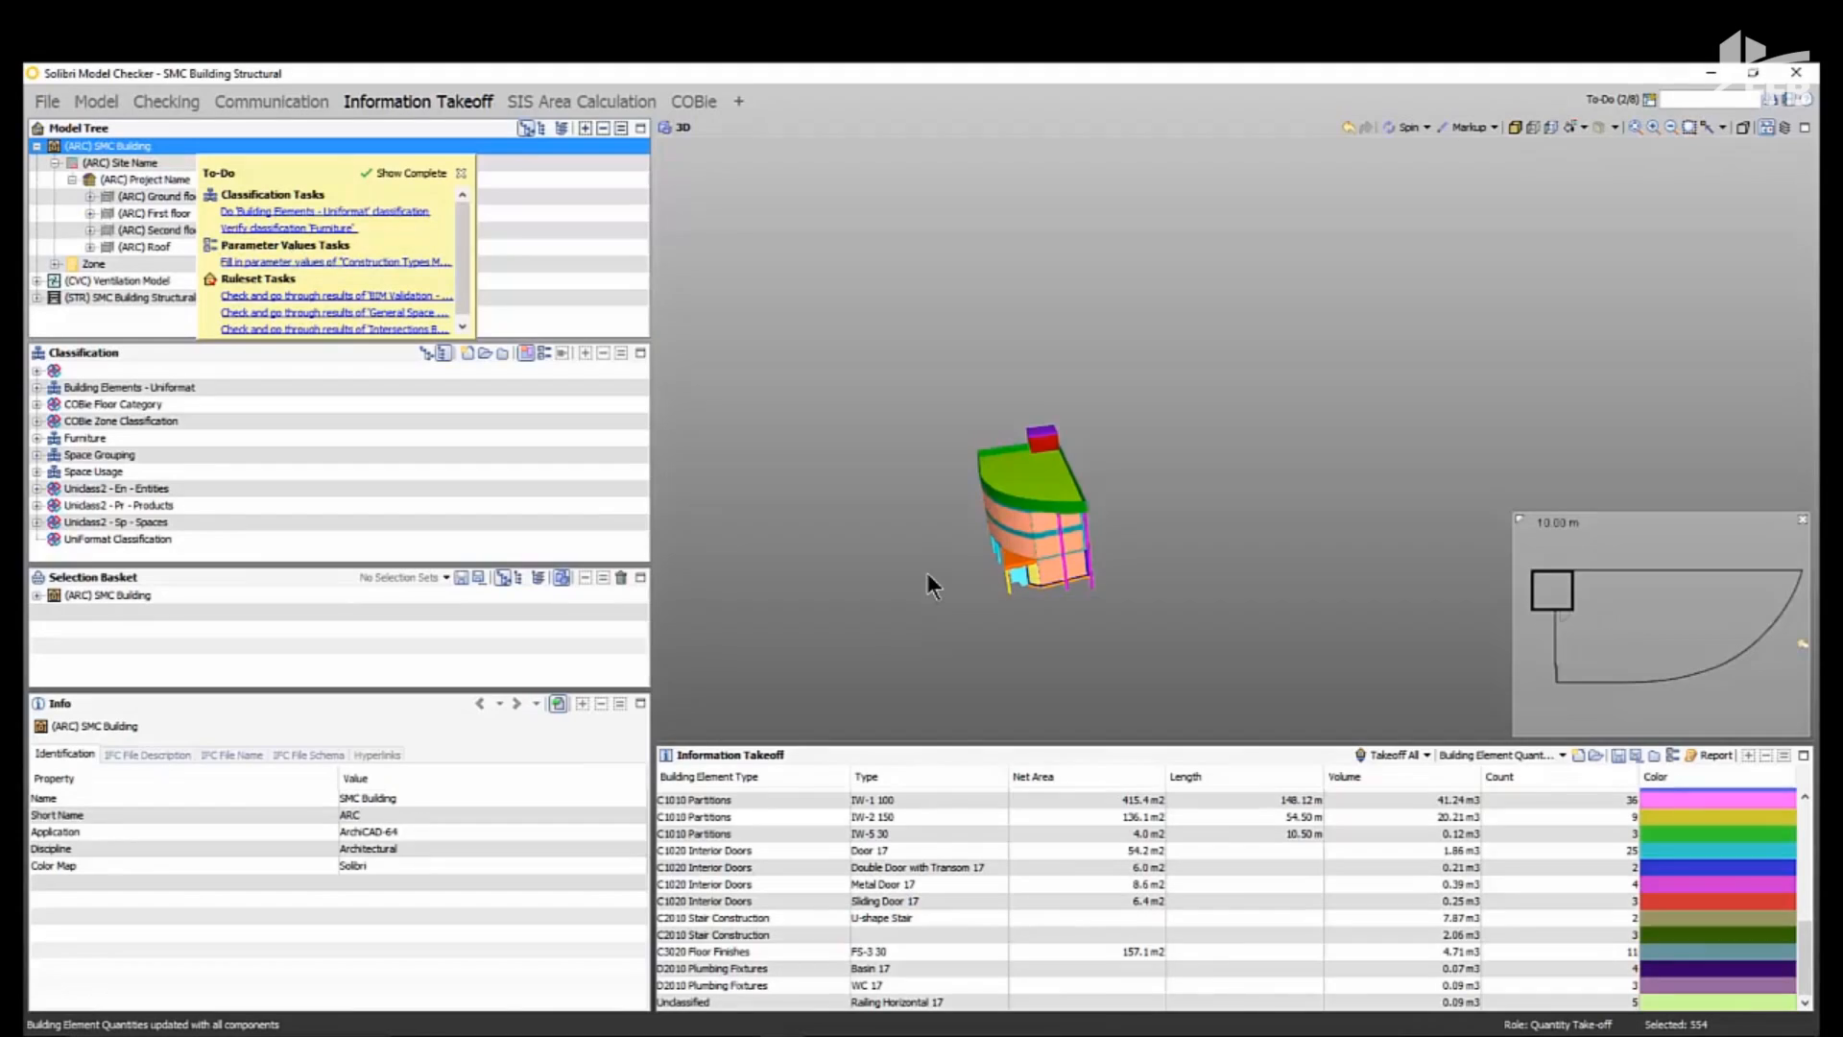